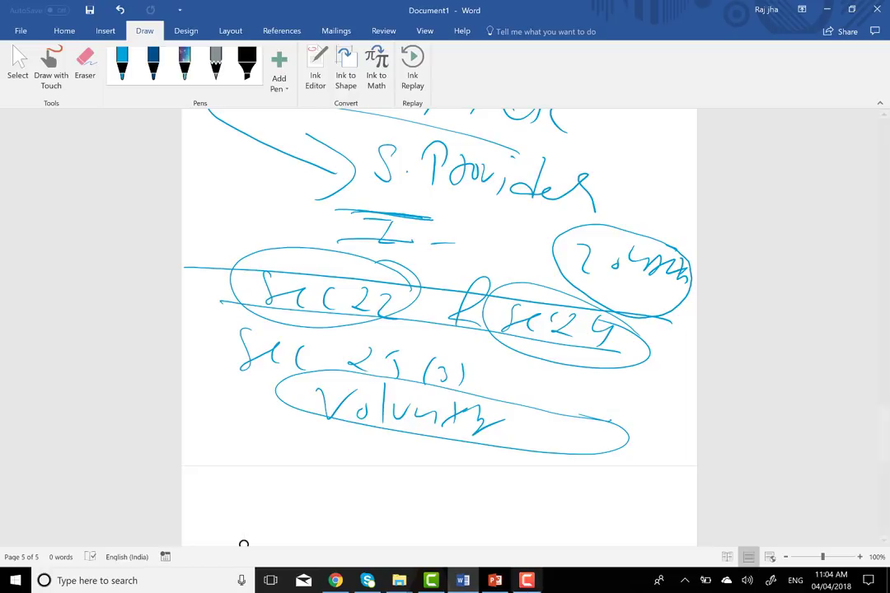
- Bring the Word document window back to the front
{"action": "mouse_move", "coordinate": [534, 583]}
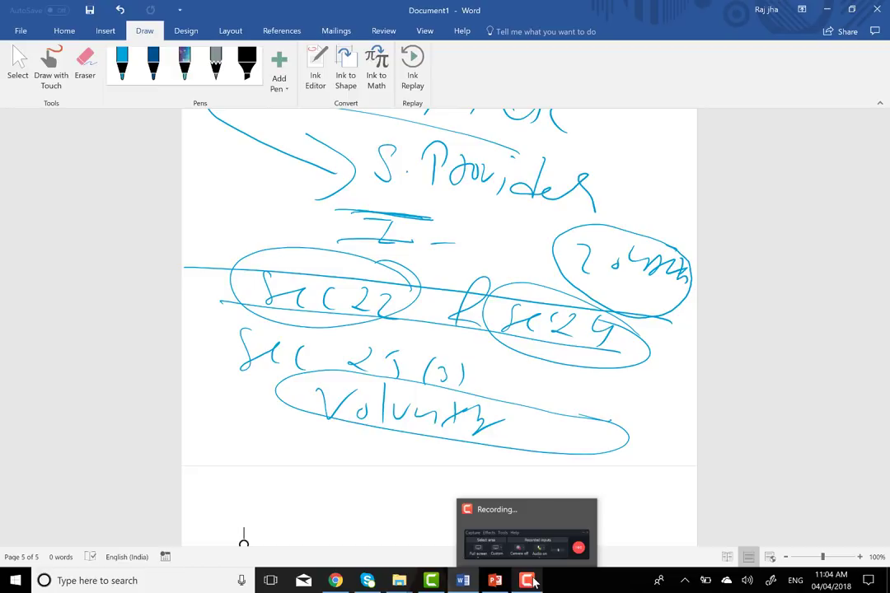
{"action": "mouse_move", "coordinate": [537, 541]}
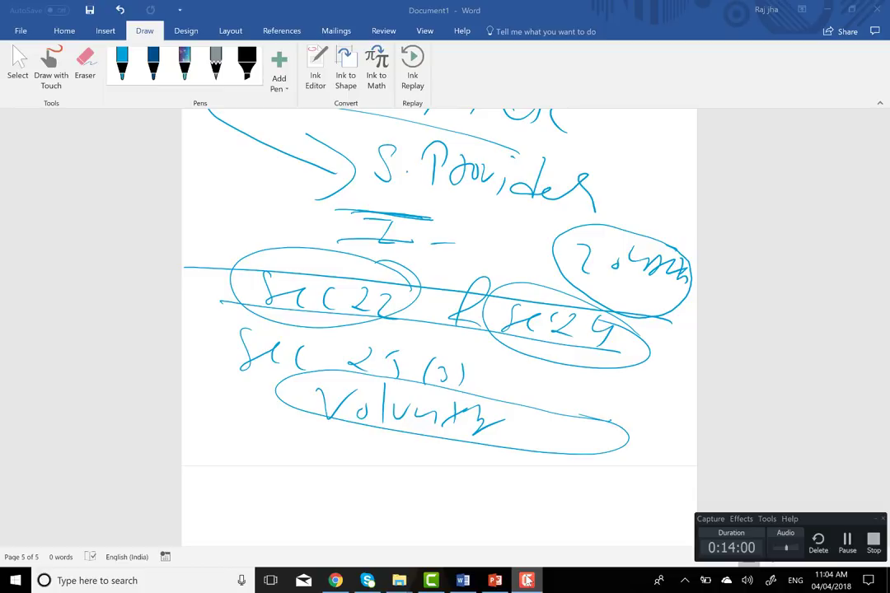
{"action": "left_click", "coordinate": [586, 405]}
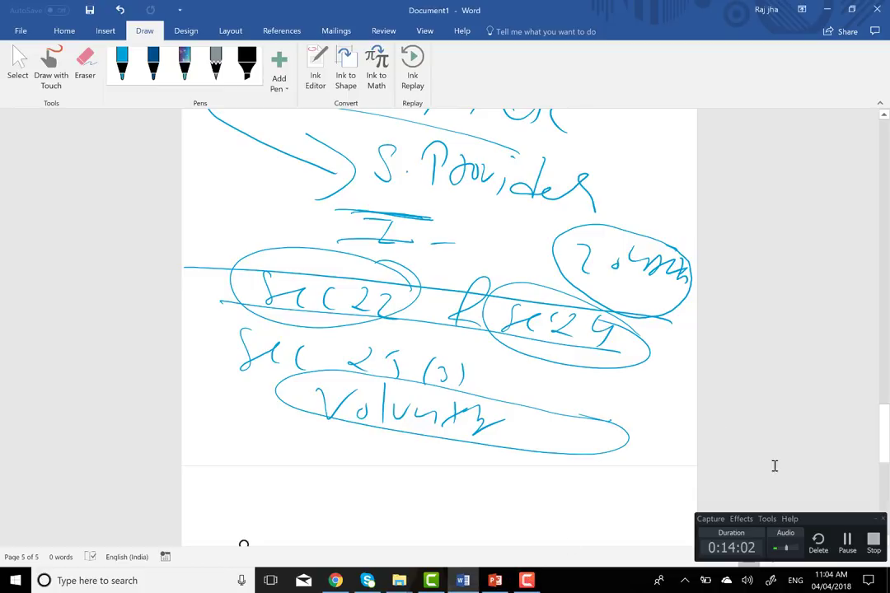
{"action": "left_click", "coordinate": [876, 521]}
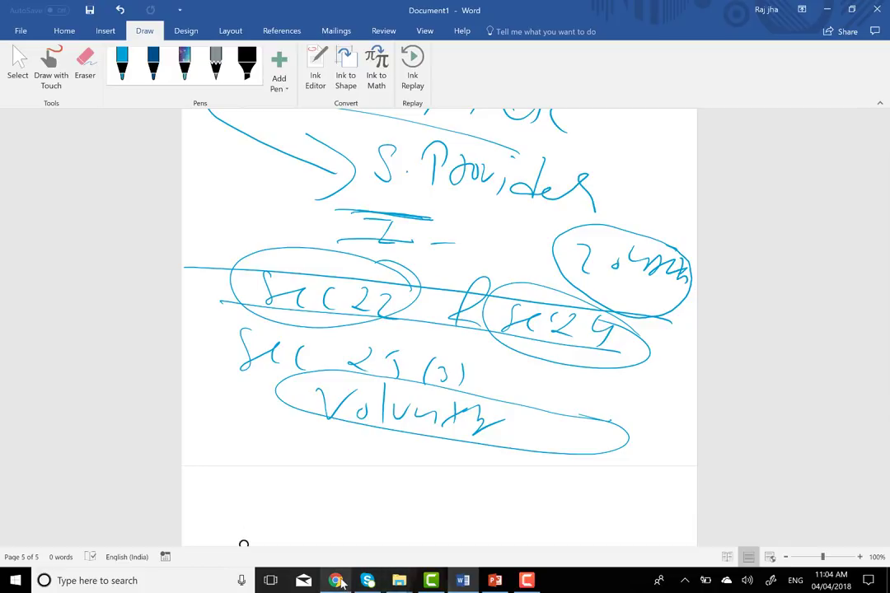
{"action": "left_click", "coordinate": [336, 581]}
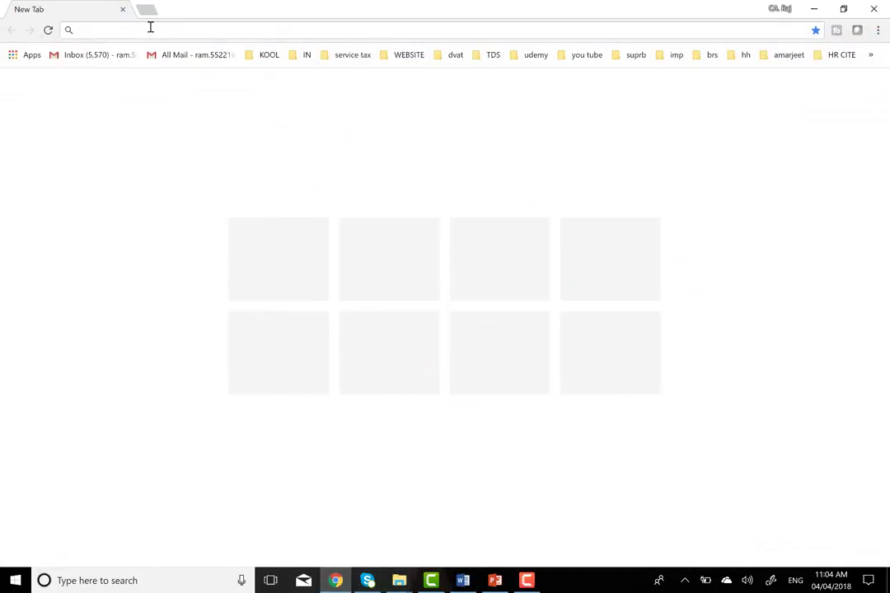
{"action": "type", "text": "g"}
{"action": "key", "text": "BackSpace"}
{"action": "type", "text": "2"}
{"action": "key", "text": "BackSpace"}
{"action": "key", "text": "BackSpace"}
{"action": "type", "text": "2"}
{"action": "key", "text": "BackSpace"}
{"action": "type", "text": "www."}
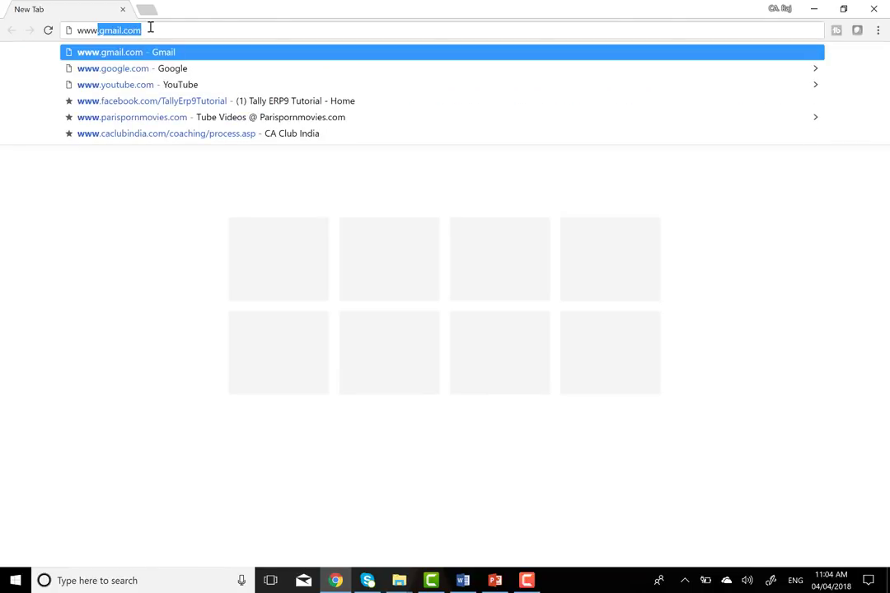
{"action": "type", "text": "gst"}
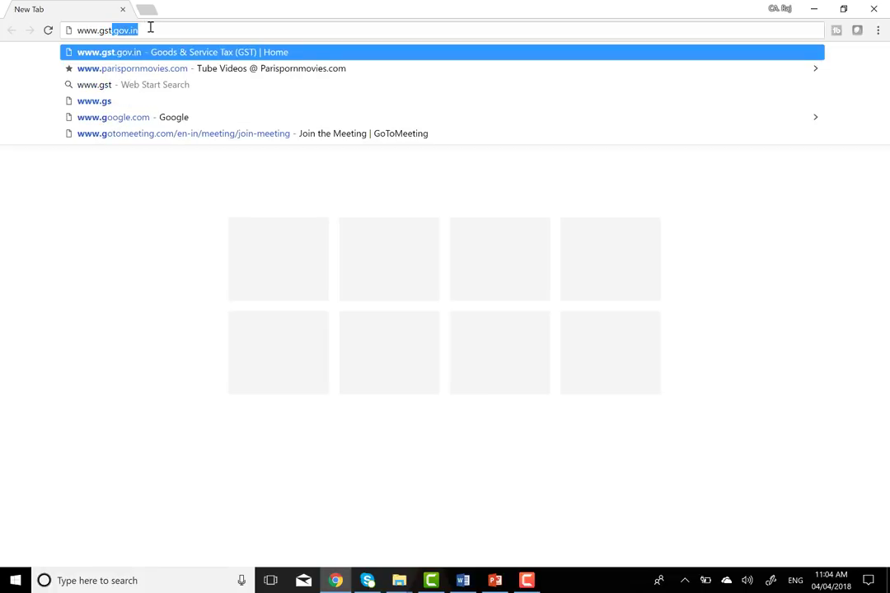
{"action": "key", "text": "Return"}
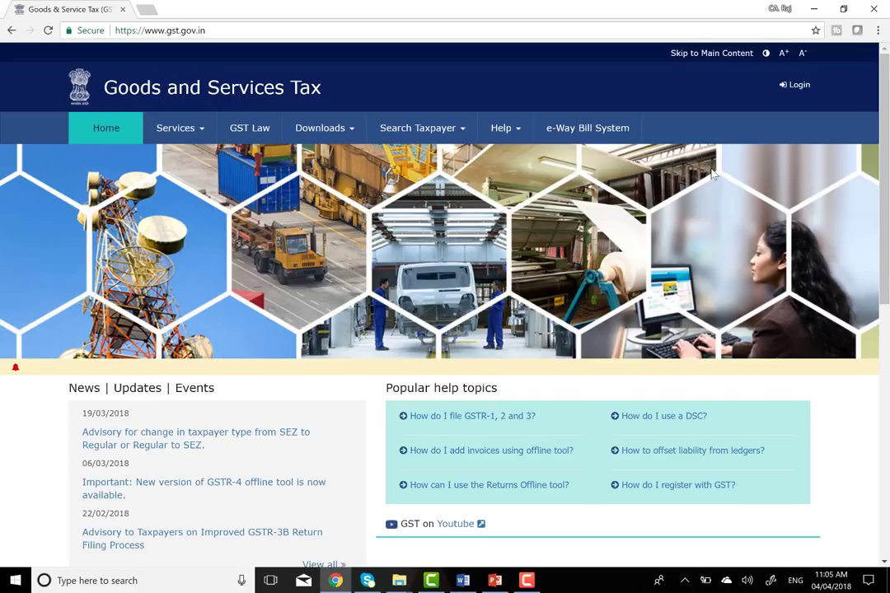
- From the login page, go to Services > Registration > New Registration
{"action": "left_click", "coordinate": [798, 86]}
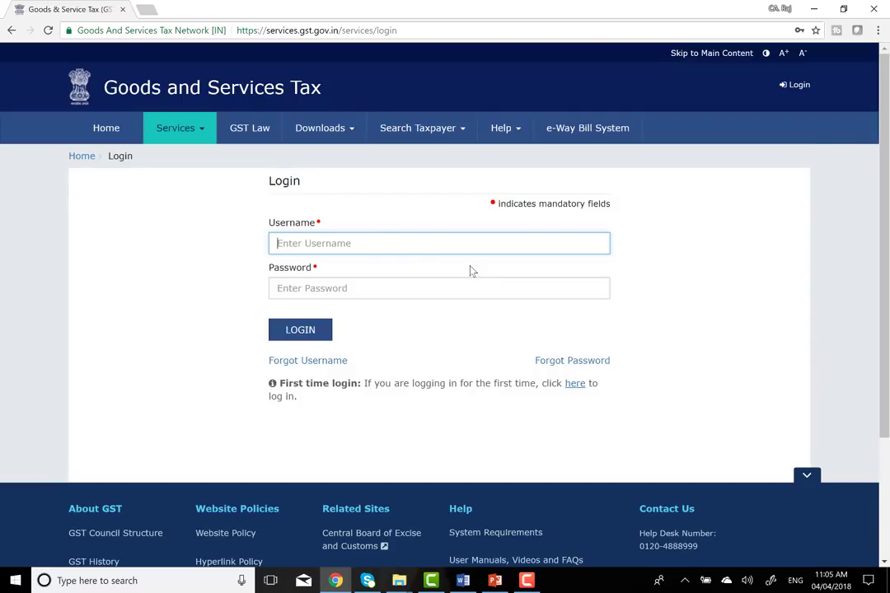
{"action": "left_click", "coordinate": [183, 133]}
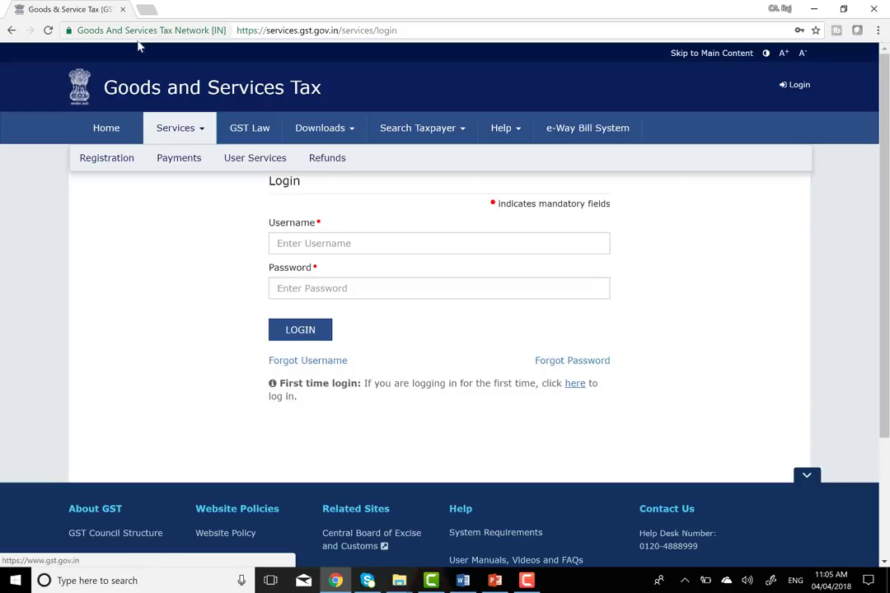
{"action": "mouse_move", "coordinate": [107, 158]}
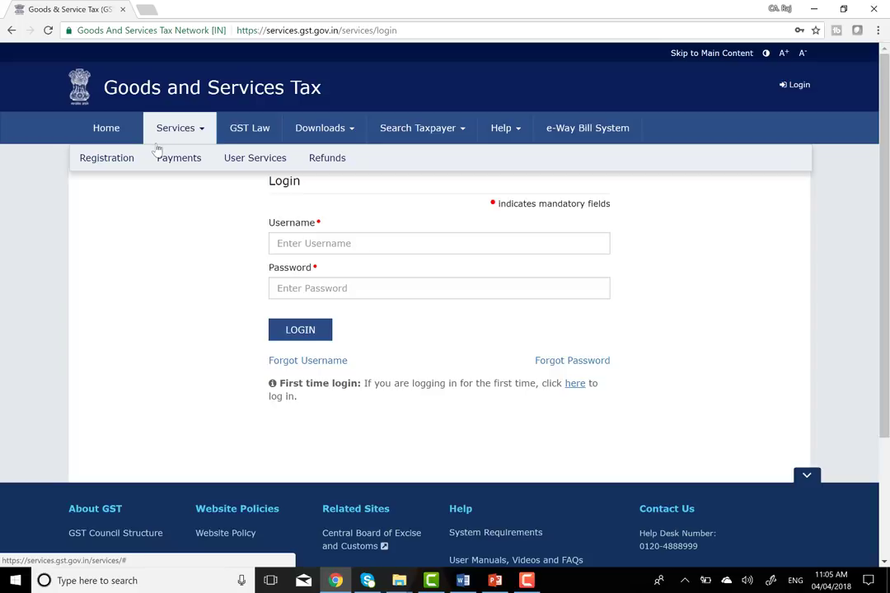
{"action": "mouse_move", "coordinate": [136, 159]}
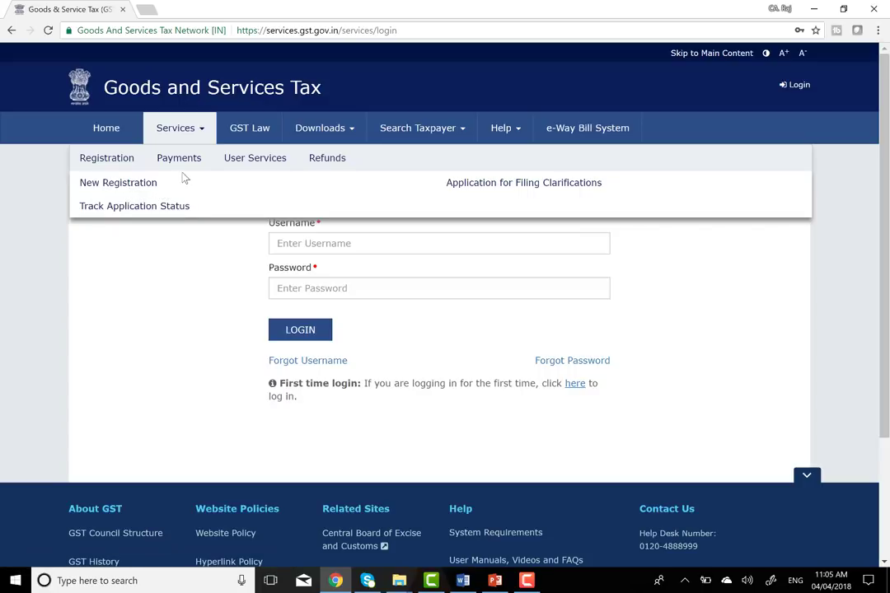
{"action": "mouse_move", "coordinate": [190, 168]}
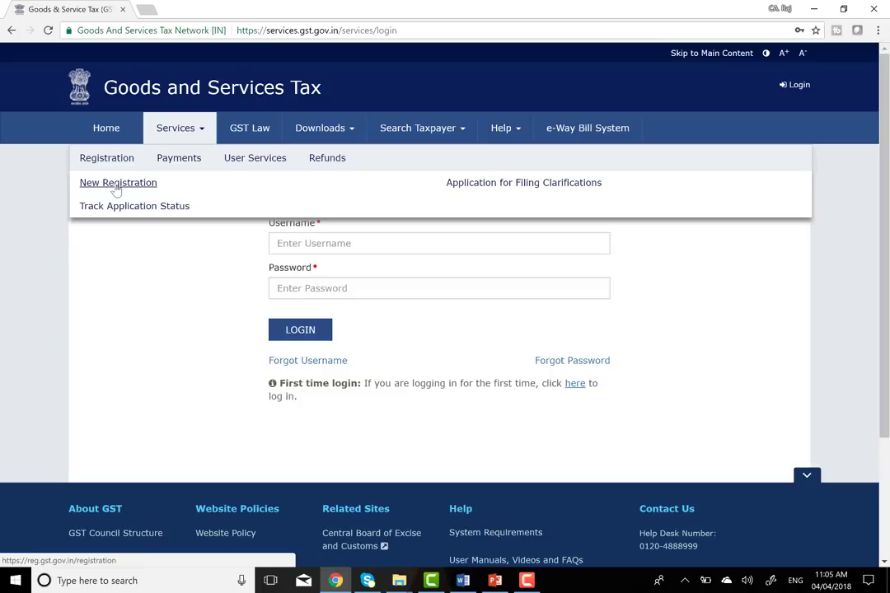
{"action": "left_click", "coordinate": [117, 189]}
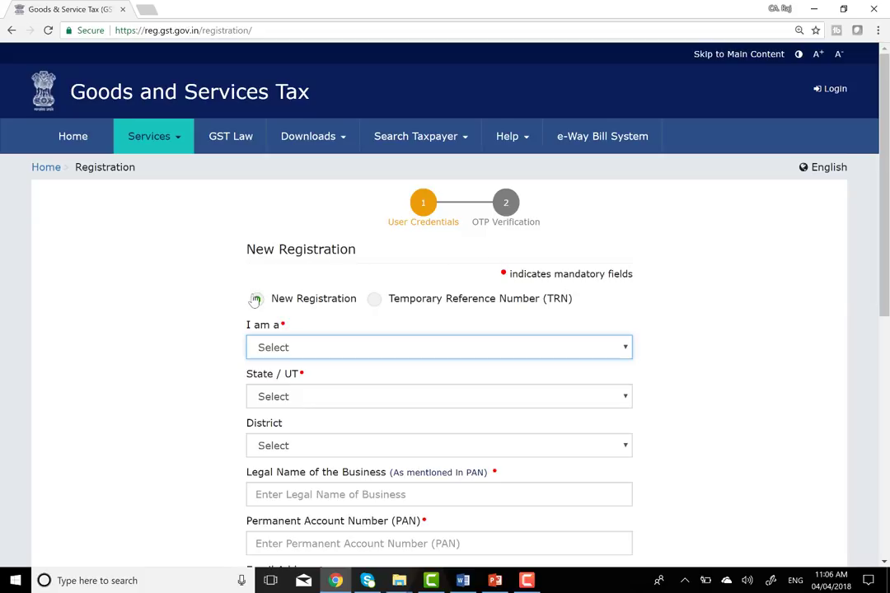
- Choose Taxpayer in the 'I am a' applicant type dropdown
{"action": "scroll", "coordinate": [253, 299], "scroll_direction": "down", "scroll_amount": 3}
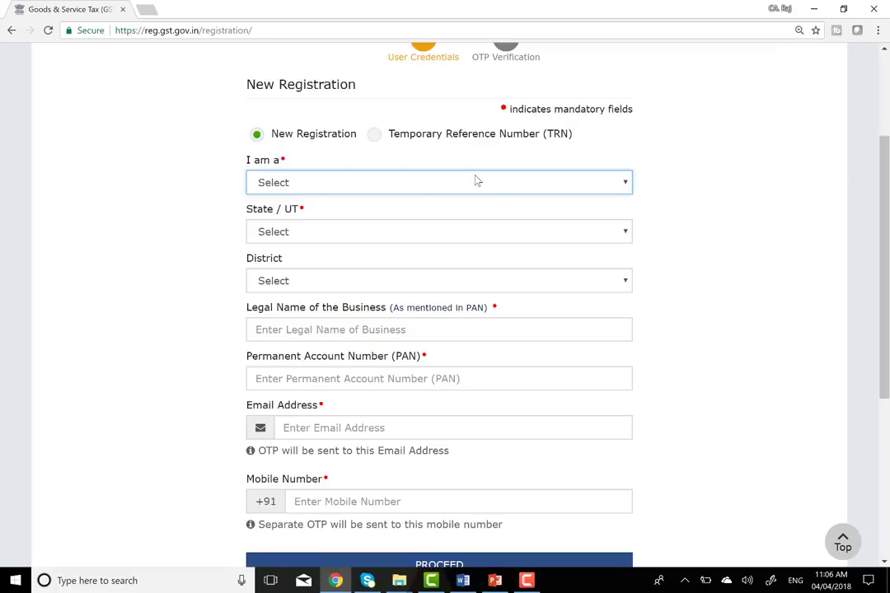
{"action": "left_click", "coordinate": [518, 181]}
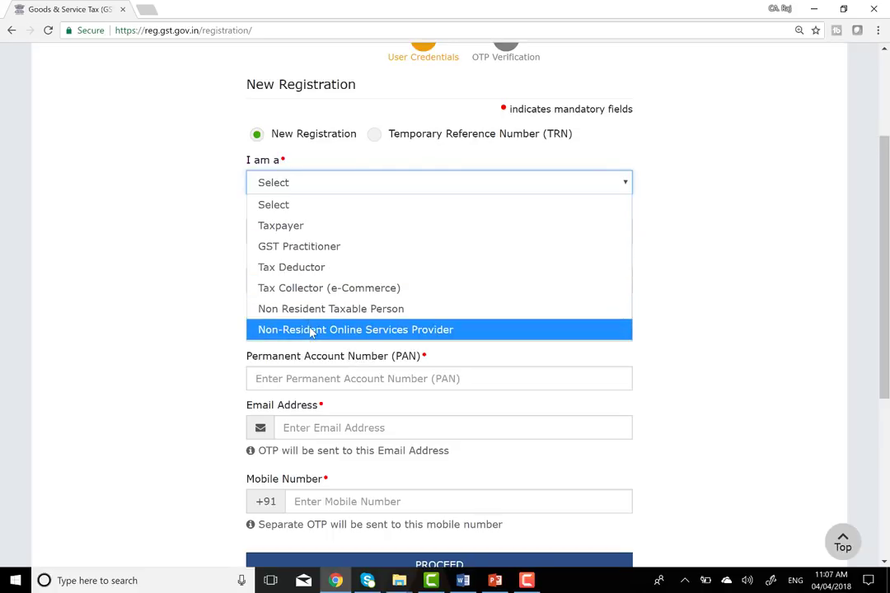
{"action": "left_click", "coordinate": [312, 227]}
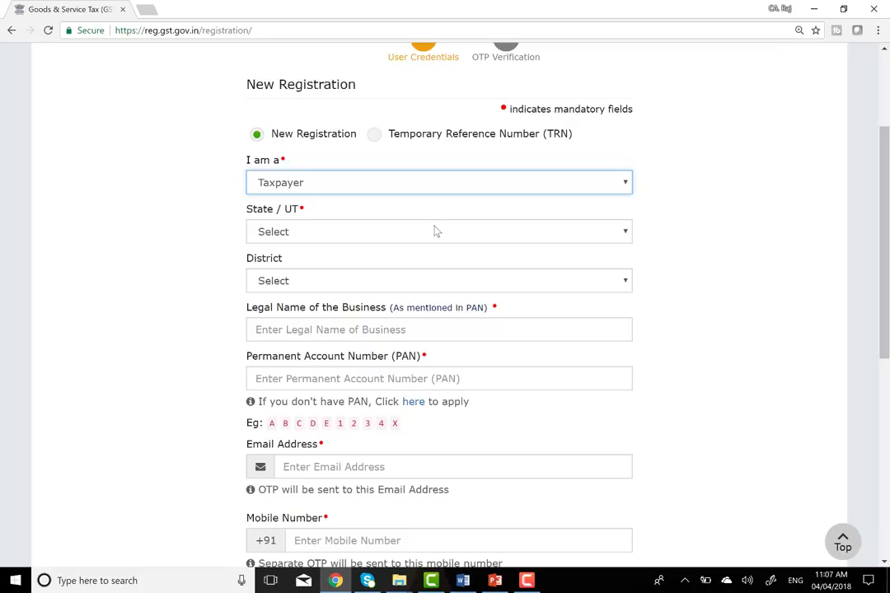
- Select Delhi as the State / UT on the registration form
{"action": "left_click", "coordinate": [497, 234]}
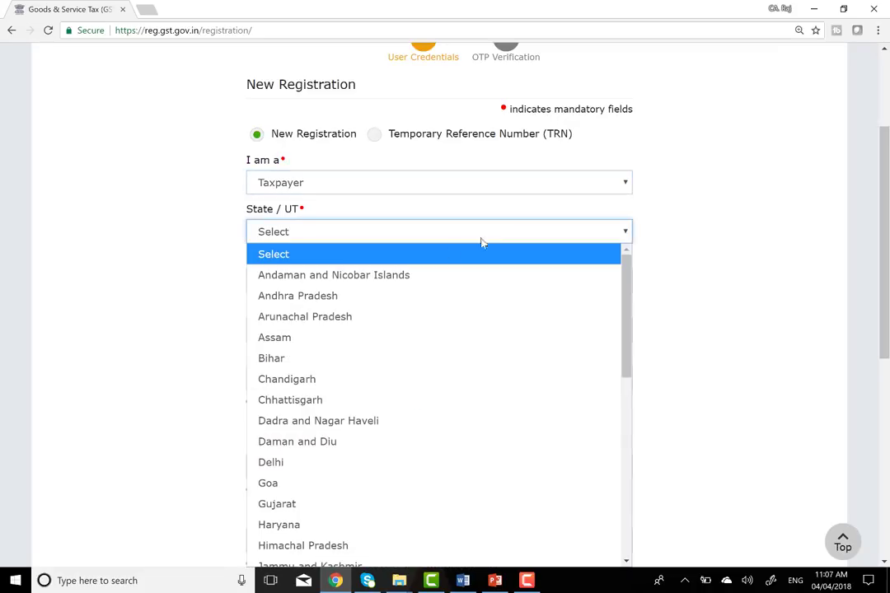
{"action": "left_click", "coordinate": [301, 466]}
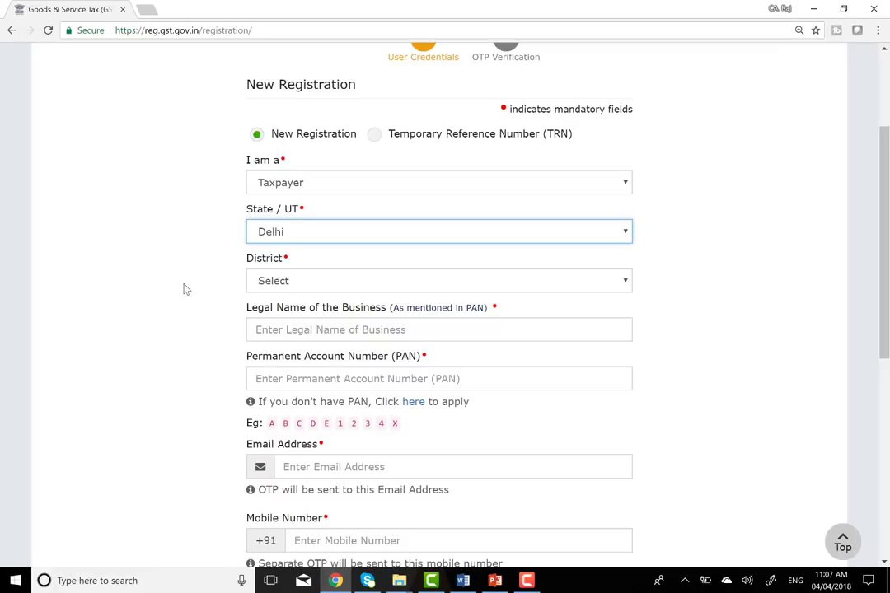
{"action": "scroll", "coordinate": [394, 193], "scroll_direction": "down", "scroll_amount": 1}
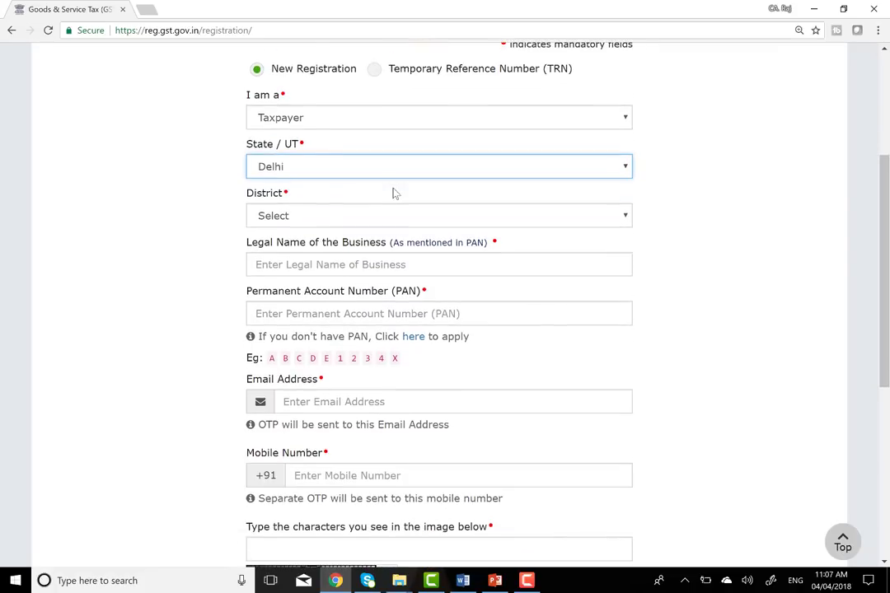
{"action": "left_click", "coordinate": [572, 217]}
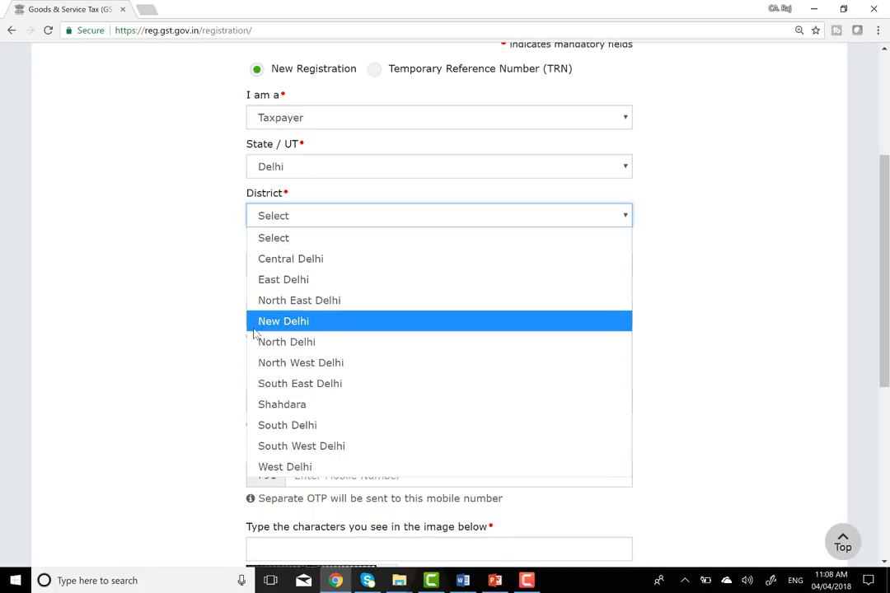
- Pick North West Delhi from the District dropdown
{"action": "left_click", "coordinate": [324, 371]}
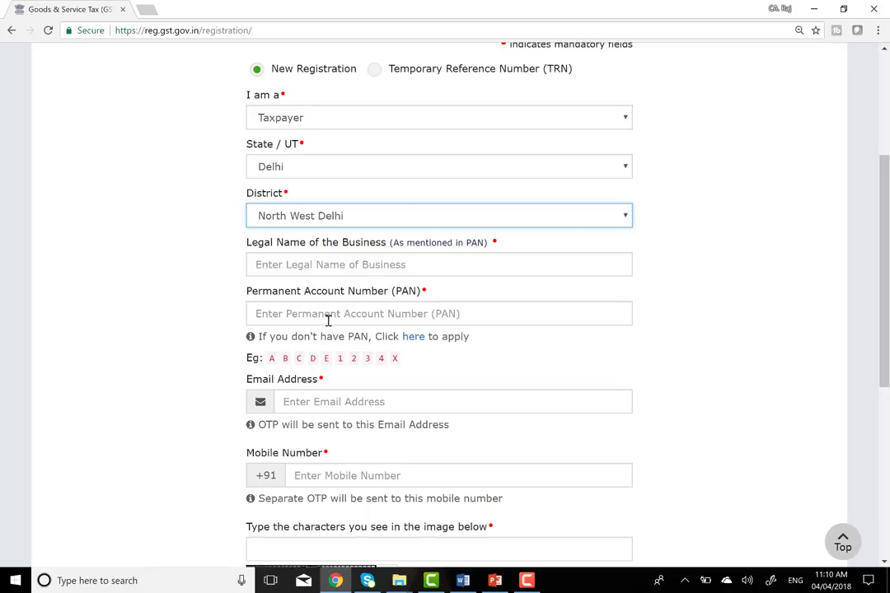
- Enter the business PAN and the legal name, correcting a mistyped letter
{"action": "left_click", "coordinate": [331, 315]}
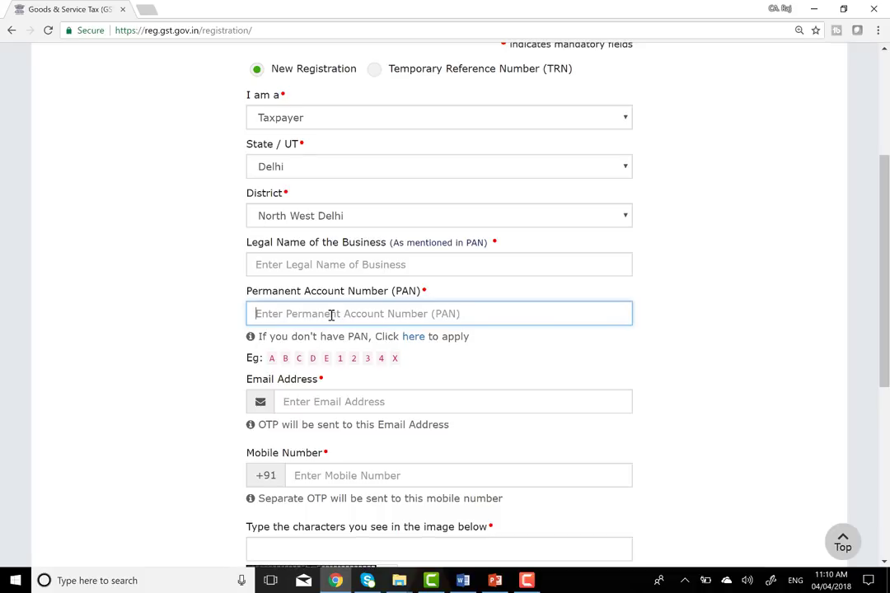
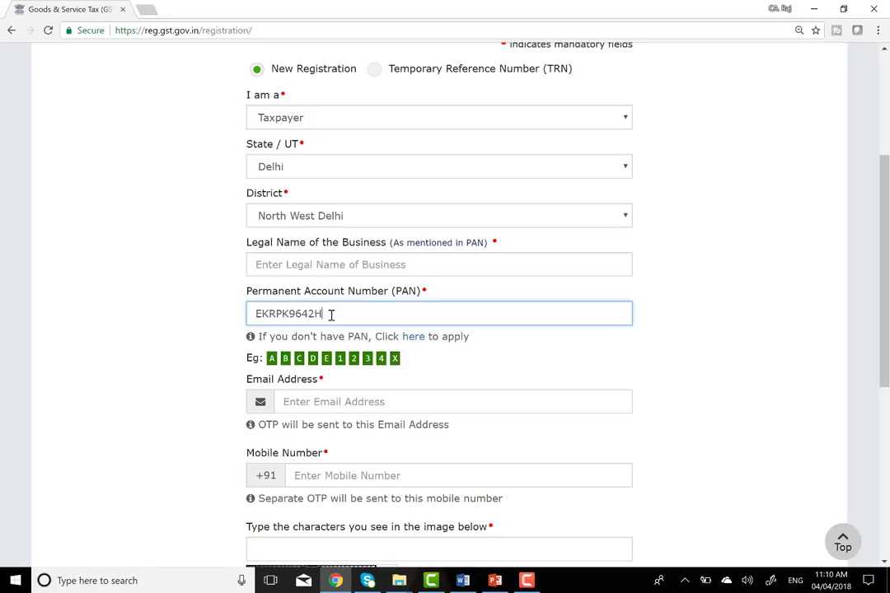
{"action": "left_click", "coordinate": [355, 264]}
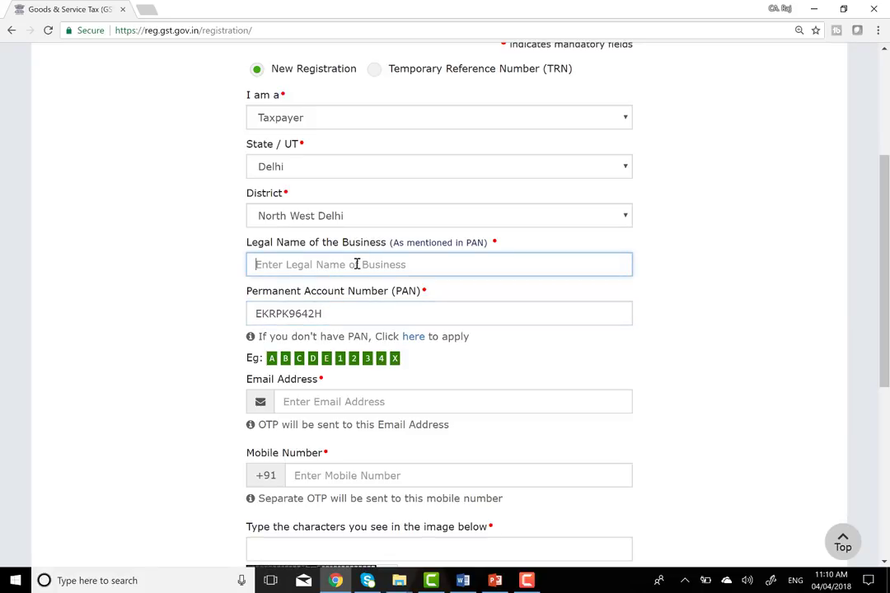
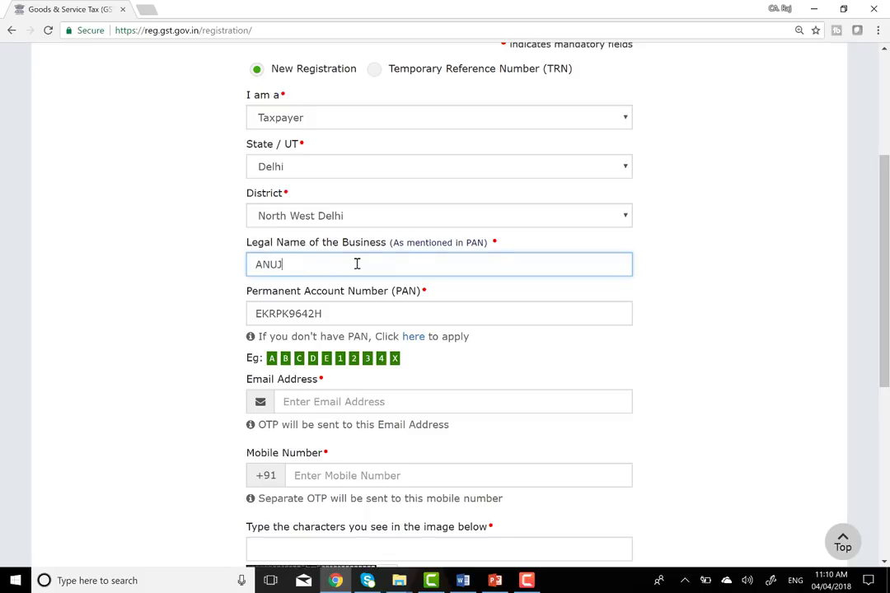
{"action": "left_click", "coordinate": [327, 401]}
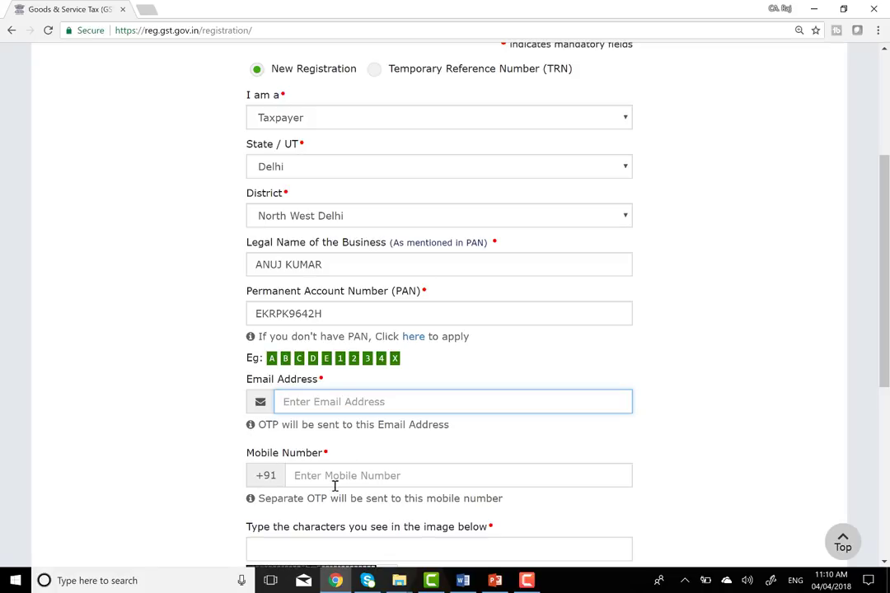
- Fill in the applicant's email address, fixing a typo, and the mobile number
{"action": "left_click", "coordinate": [337, 403]}
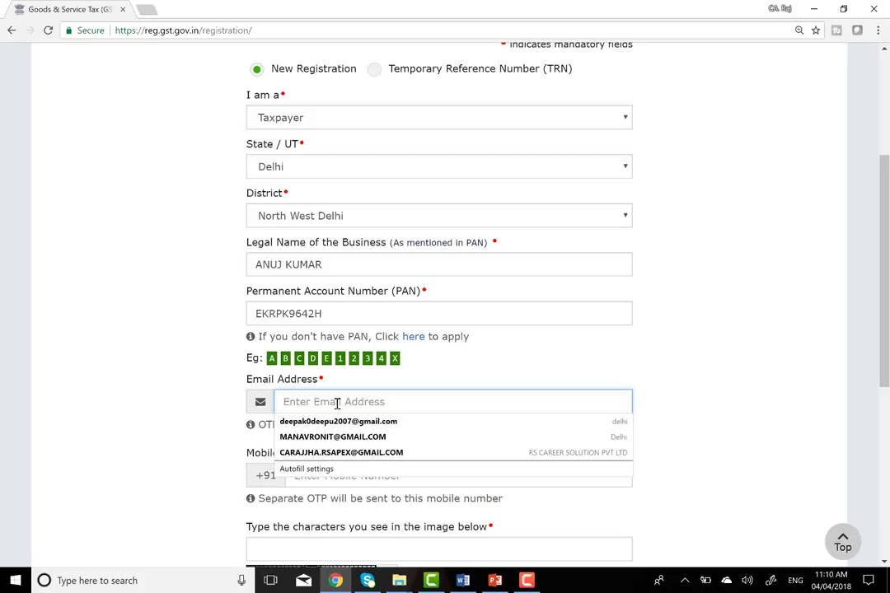
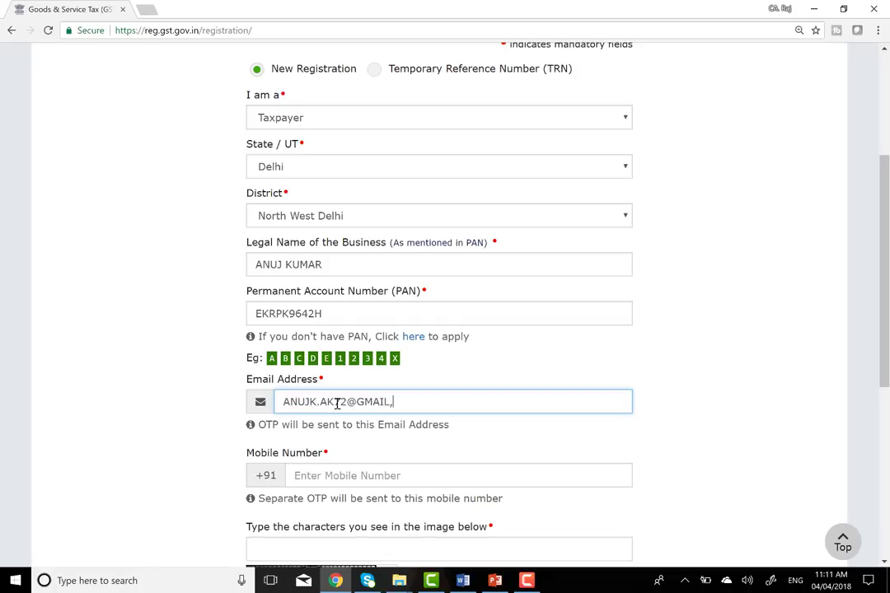
{"action": "key", "text": "Tab"}
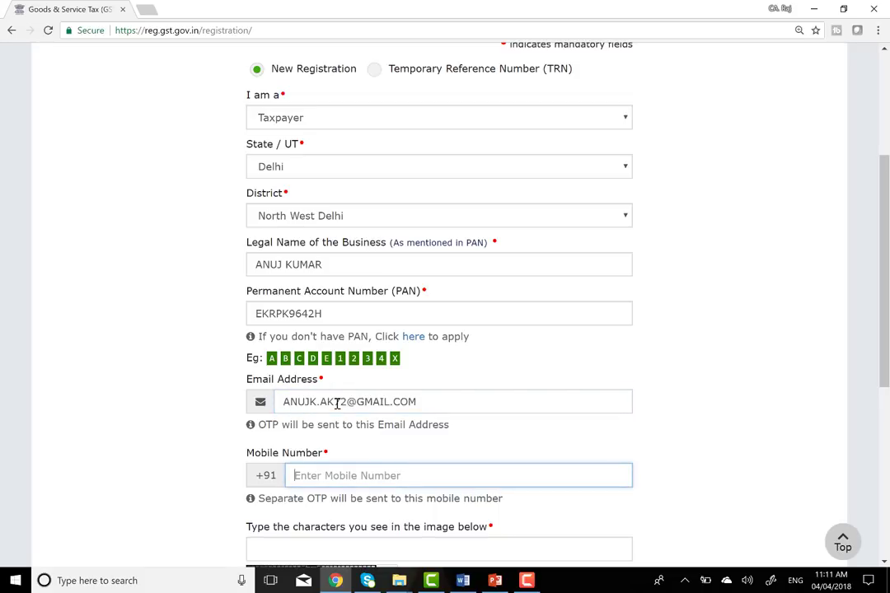
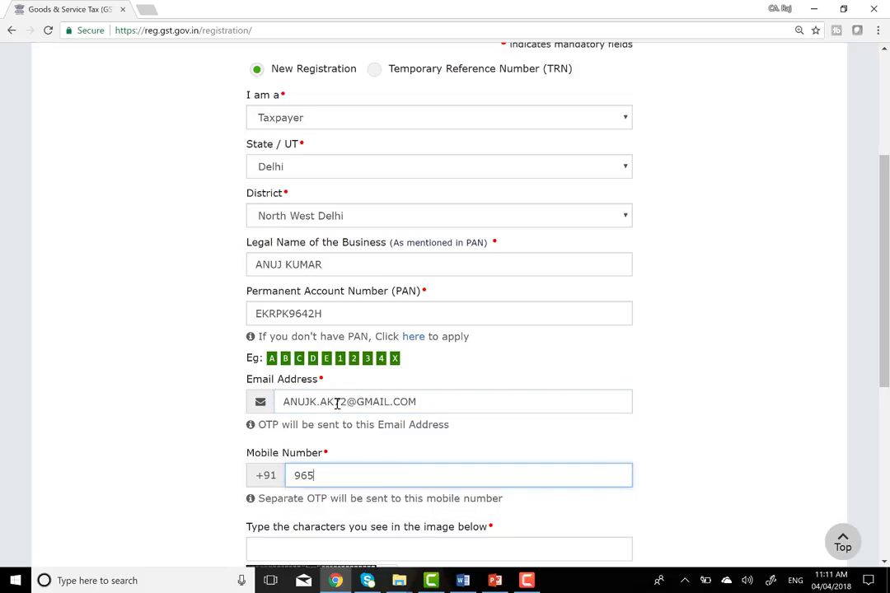
- Enter the captcha characters and submit the Part A registration details
{"action": "scroll", "coordinate": [337, 404], "scroll_direction": "down", "scroll_amount": 3}
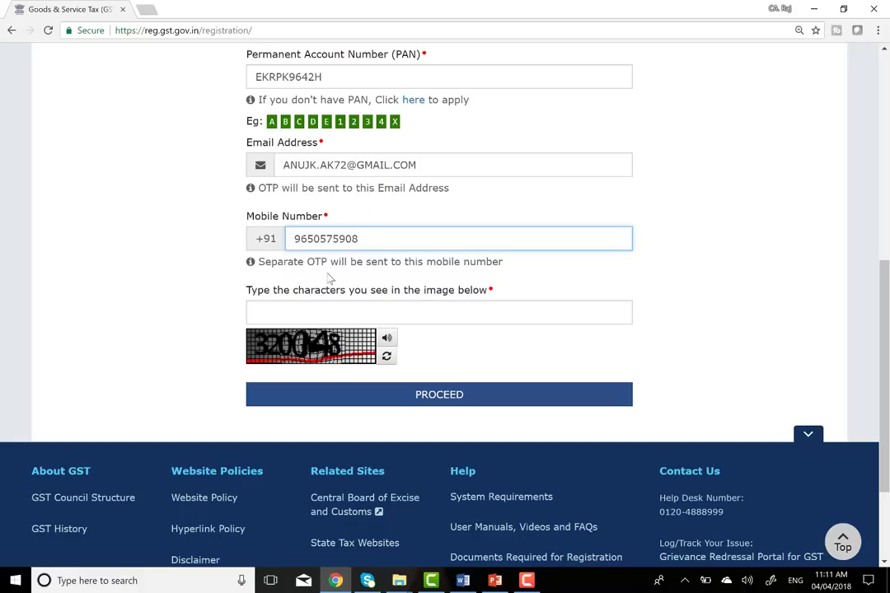
{"action": "left_click", "coordinate": [295, 314]}
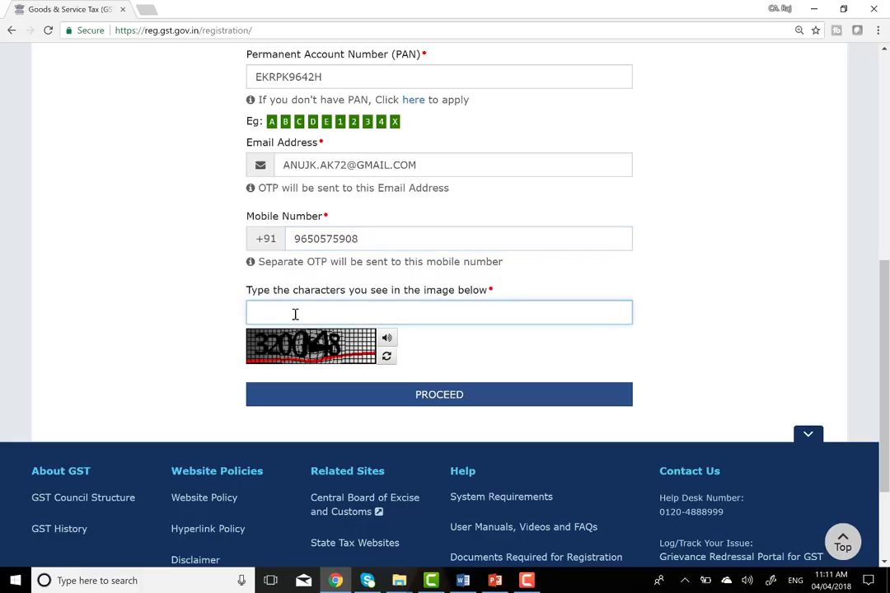
{"action": "type", "text": "320048"}
{"action": "scroll", "coordinate": [672, 219], "scroll_direction": "up", "scroll_amount": 6}
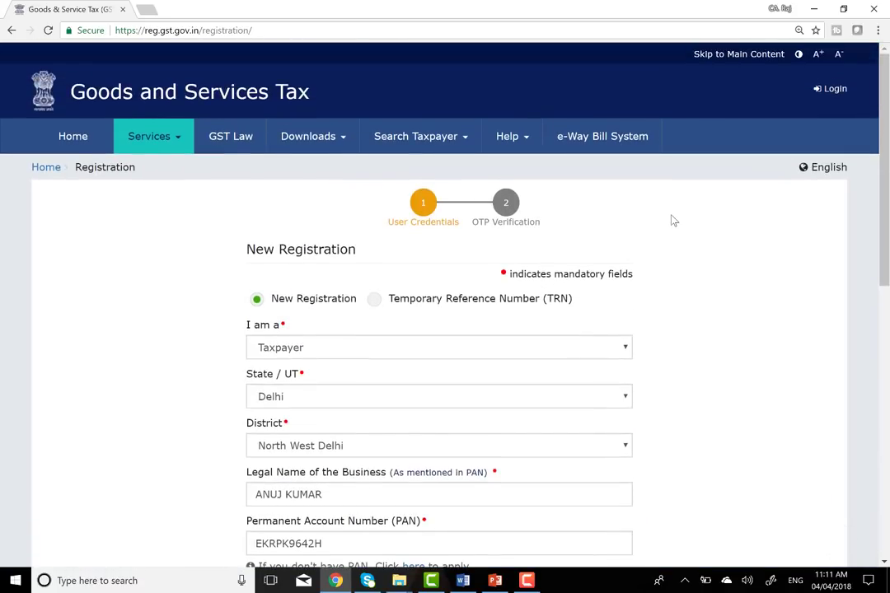
{"action": "scroll", "coordinate": [672, 220], "scroll_direction": "down", "scroll_amount": 3}
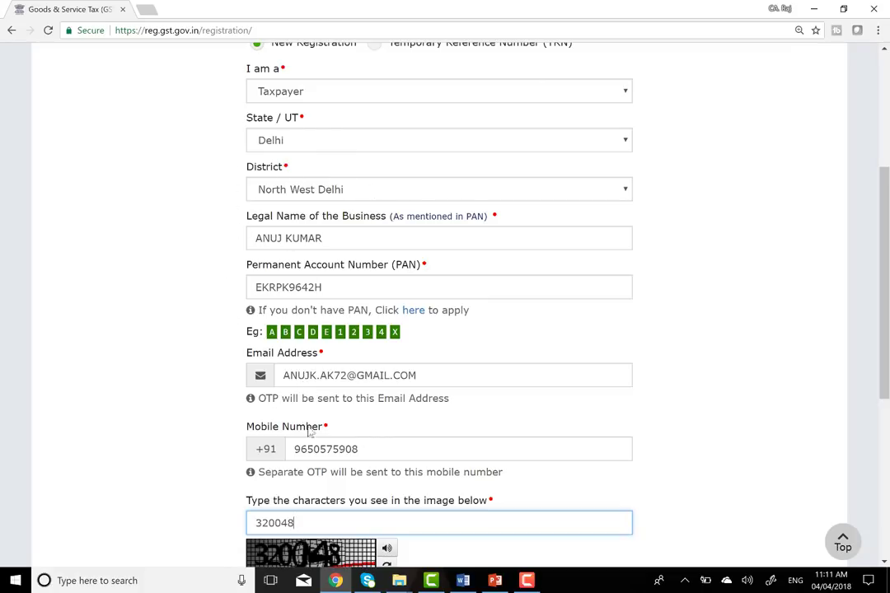
{"action": "scroll", "coordinate": [322, 449], "scroll_direction": "down", "scroll_amount": 3}
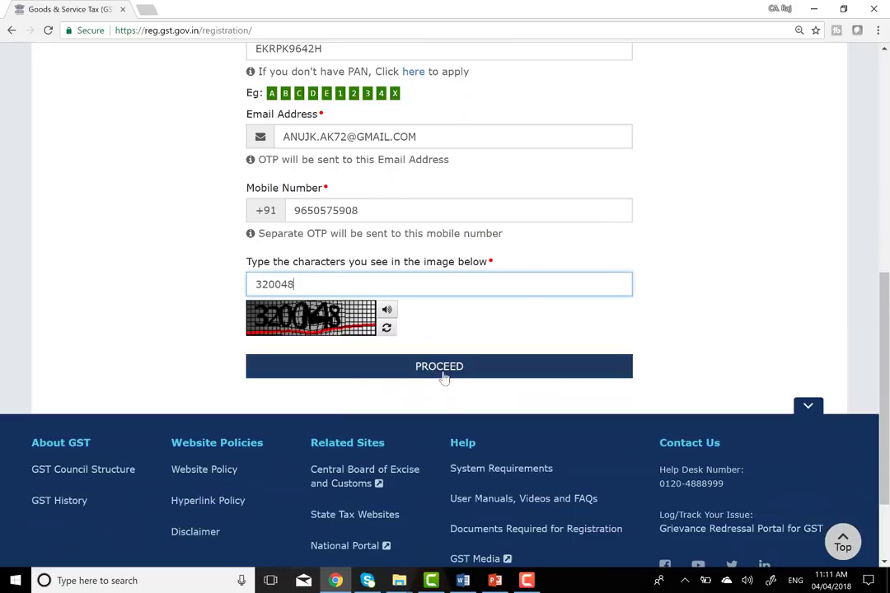
{"action": "left_click", "coordinate": [443, 376]}
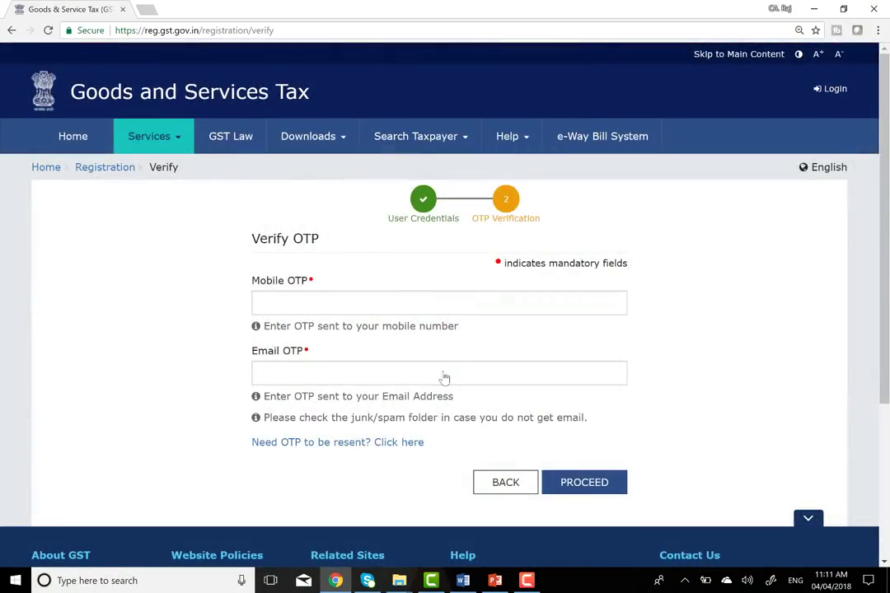
- Enter the mobile and email OTPs and submit them to complete Part A
{"action": "left_click", "coordinate": [318, 378]}
{"action": "left_click", "coordinate": [299, 304]}
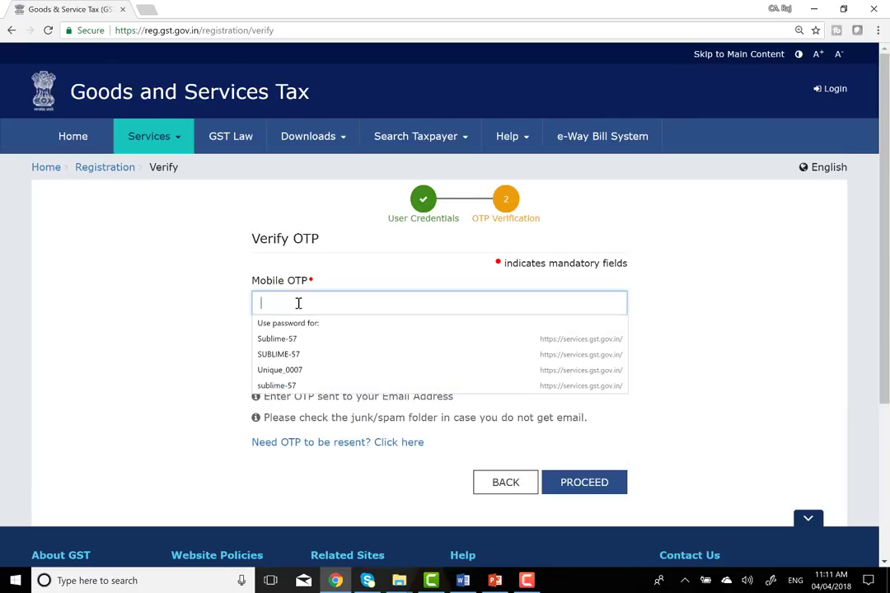
{"action": "left_click", "coordinate": [159, 332]}
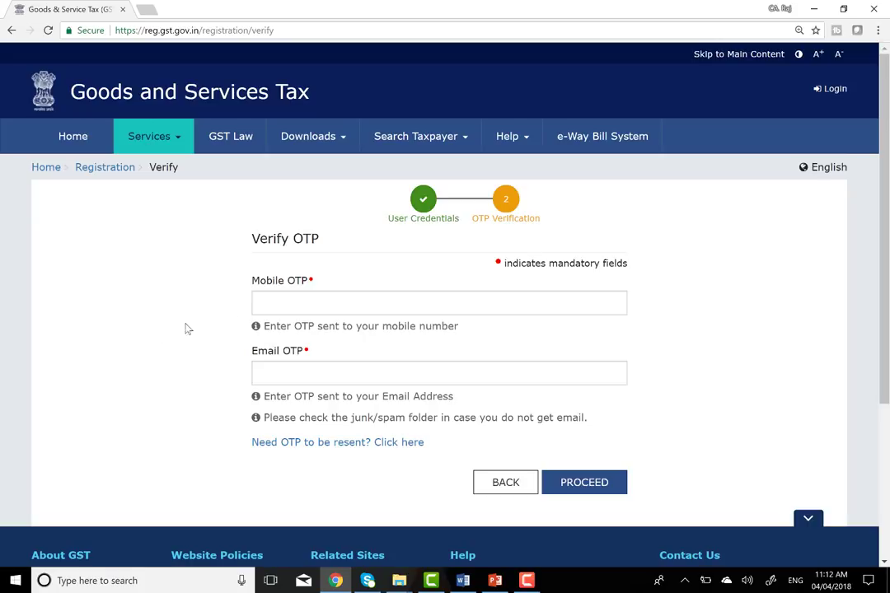
{"action": "left_click", "coordinate": [298, 301]}
{"action": "type", "text": "12"}
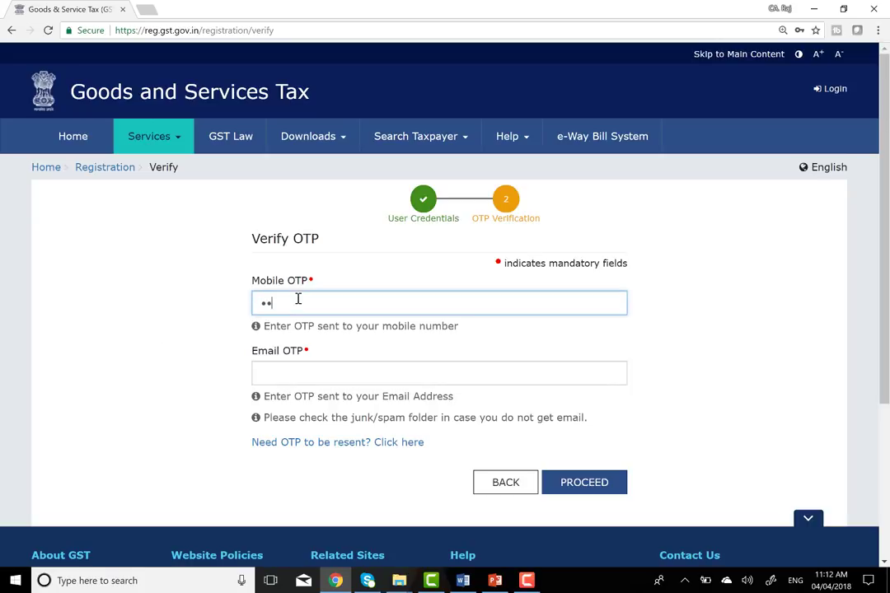
{"action": "type", "text": "3"}
{"action": "key", "text": "BackSpace"}
{"action": "key", "text": "BackSpace"}
{"action": "key", "text": "BackSpace"}
{"action": "type", "text": "123456"}
{"action": "key", "text": "Tab"}
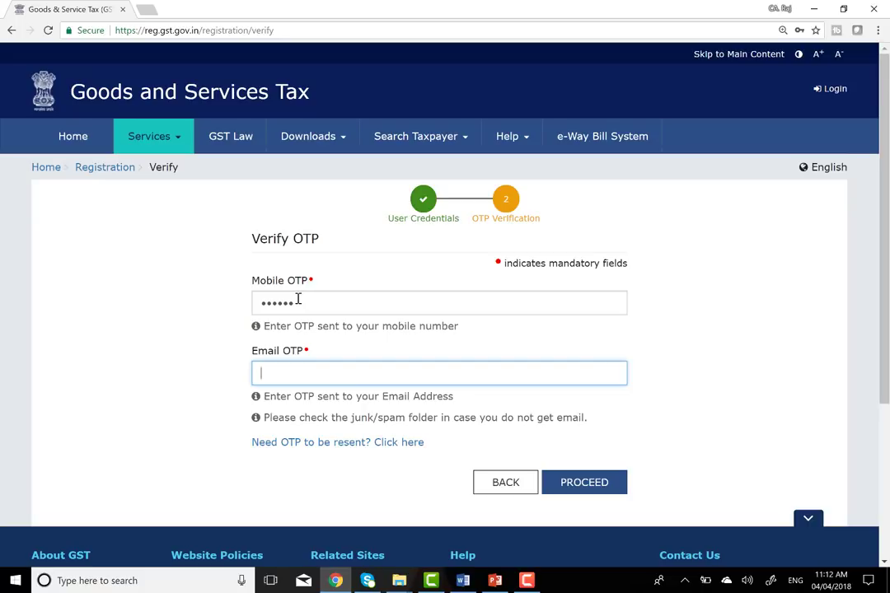
{"action": "type", "text": "••••••"}
{"action": "left_click", "coordinate": [590, 488]}
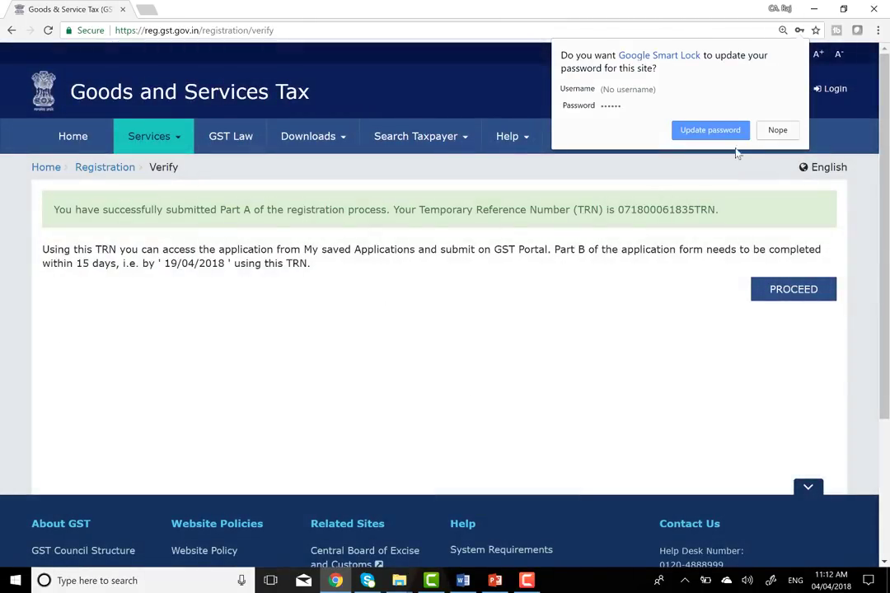
- Decline saving the password, copy the Temporary Reference Number, and continue to TRN login
{"action": "left_click", "coordinate": [771, 131]}
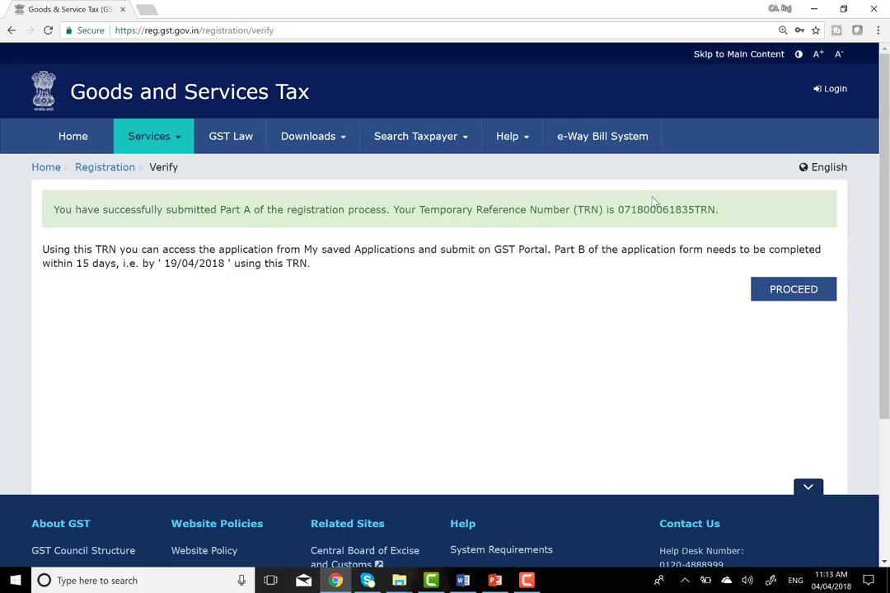
{"action": "left_click_drag", "start_coordinate": [618, 210], "coordinate": [715, 223]}
{"action": "key", "text": "ctrl+c"}
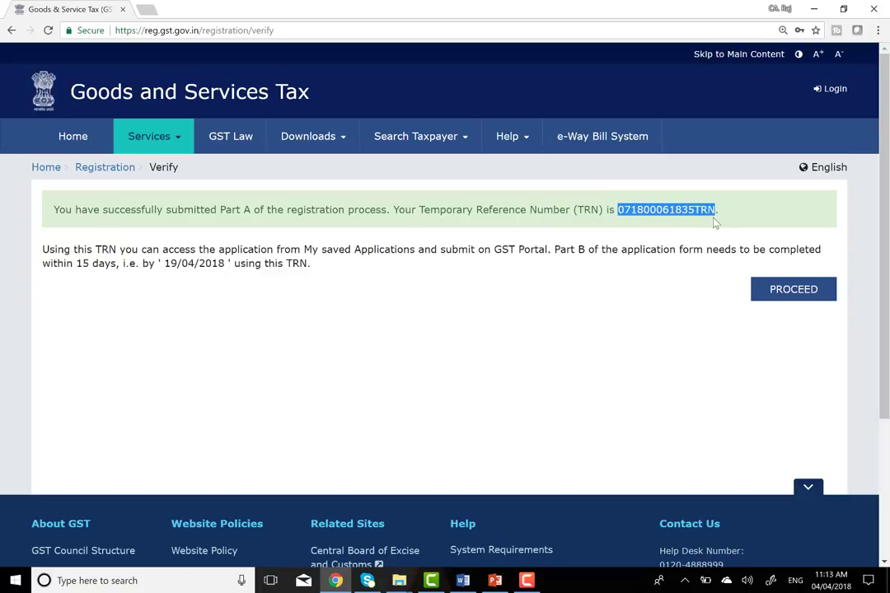
{"action": "left_click", "coordinate": [792, 289]}
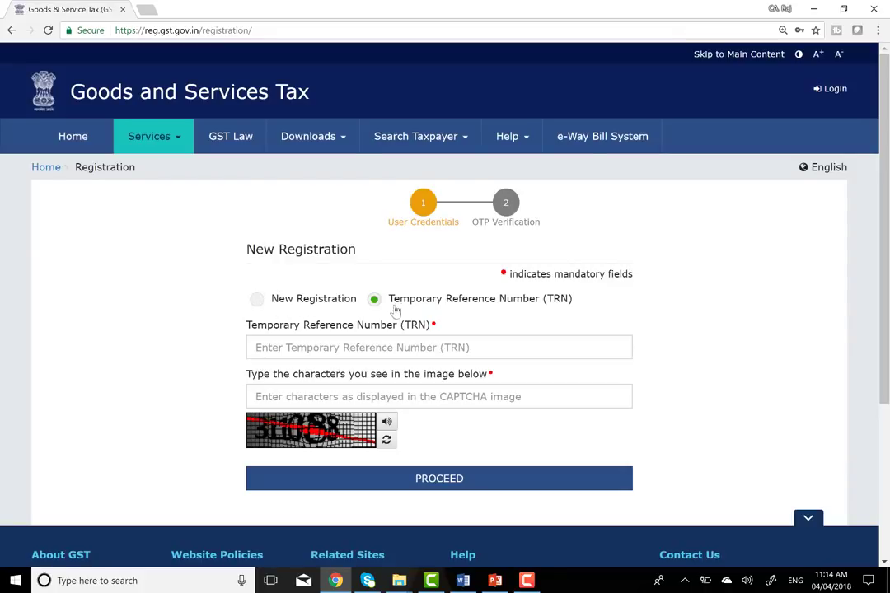
- Log in with the pasted TRN and the captcha, then submit to reach OTP verification
{"action": "left_click", "coordinate": [351, 348]}
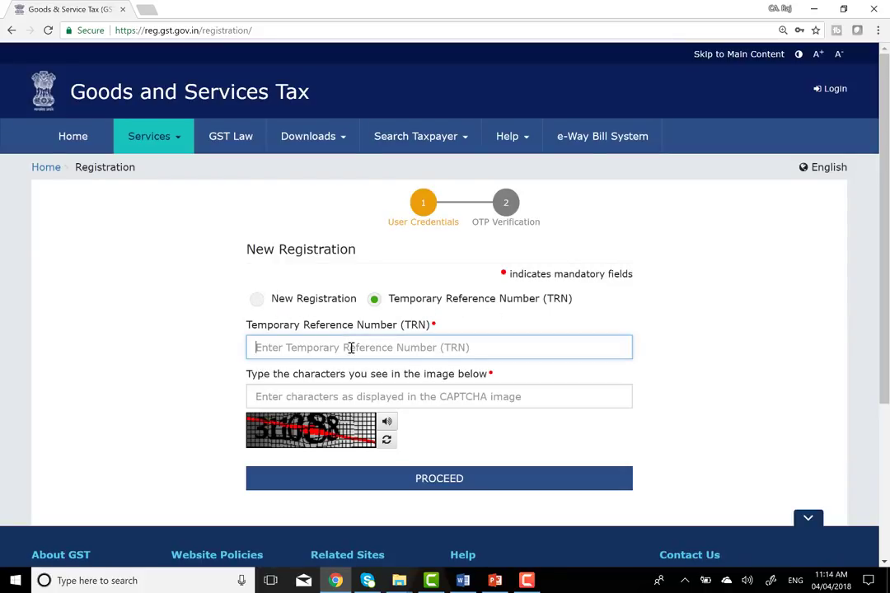
{"action": "key", "text": "ctrl+v"}
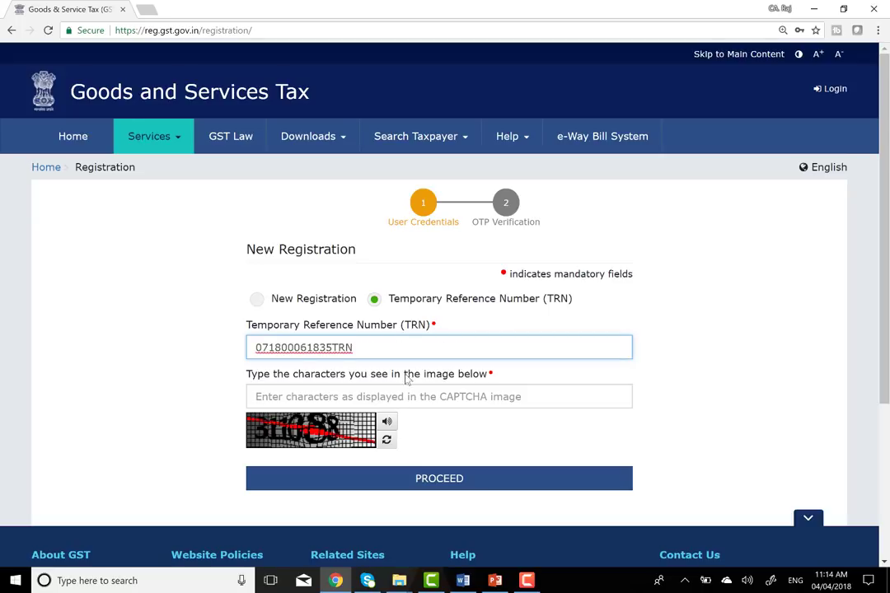
{"action": "left_click", "coordinate": [314, 396]}
{"action": "type", "text": "311088"}
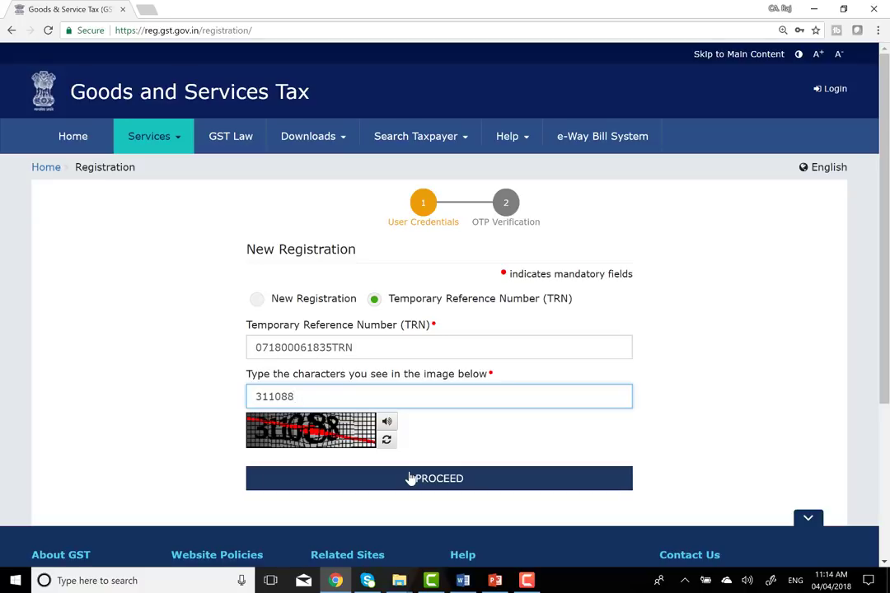
{"action": "left_click", "coordinate": [410, 478]}
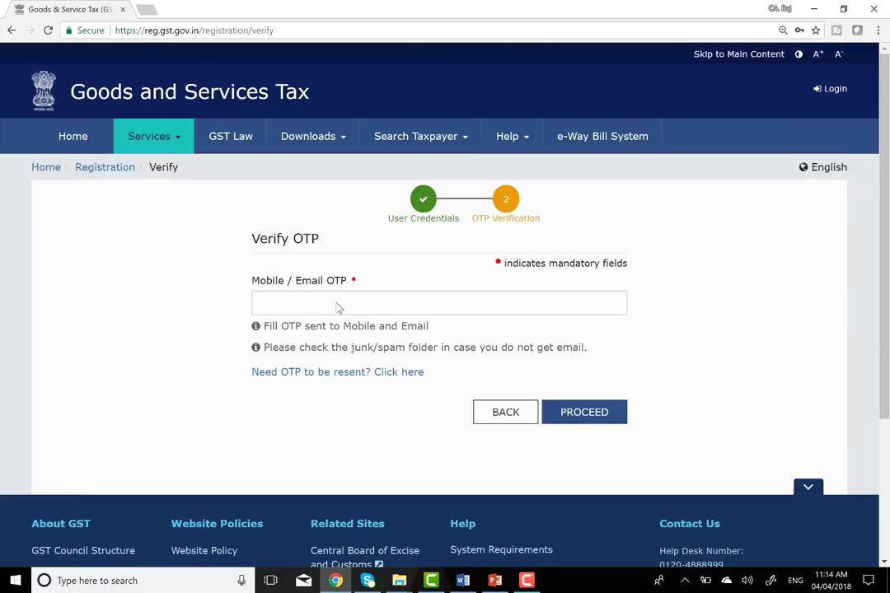
- Enter the mobile/email OTP and verify it to open the dashboard with the Draft REG-01 application
{"action": "left_click", "coordinate": [336, 304]}
{"action": "left_click", "coordinate": [283, 304]}
{"action": "type", "text": "123456"}
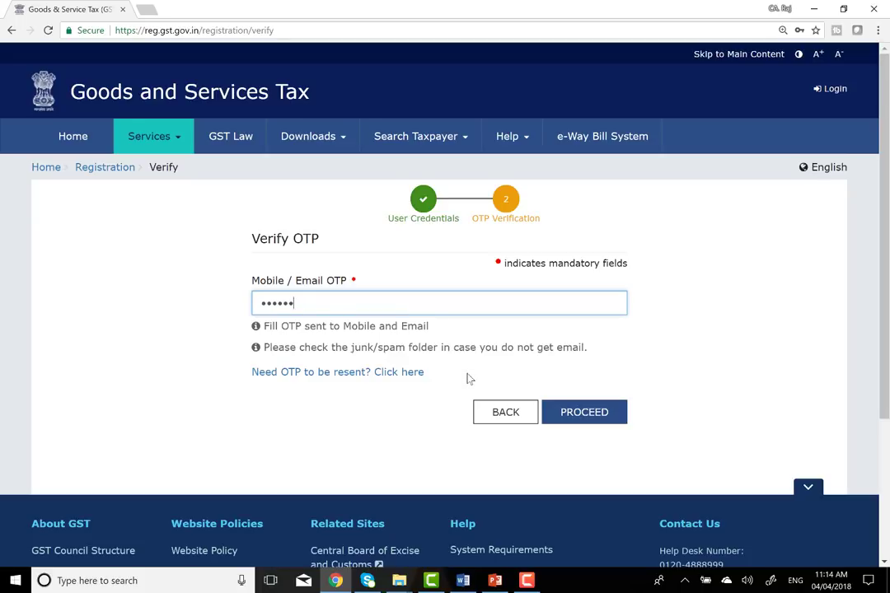
{"action": "left_click", "coordinate": [579, 417]}
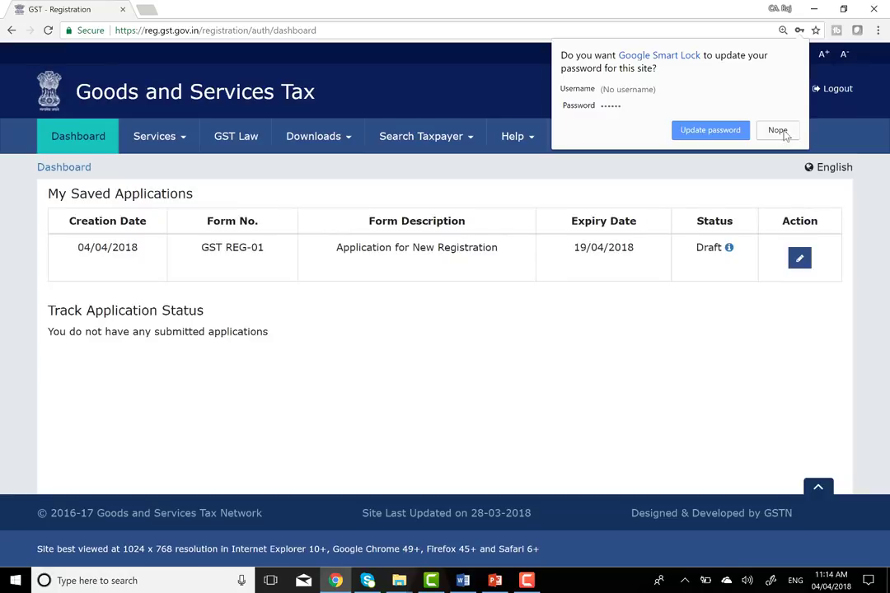
- Decline the Smart Lock password prompt and open the draft REG-01 application for editing
{"action": "left_click", "coordinate": [778, 130]}
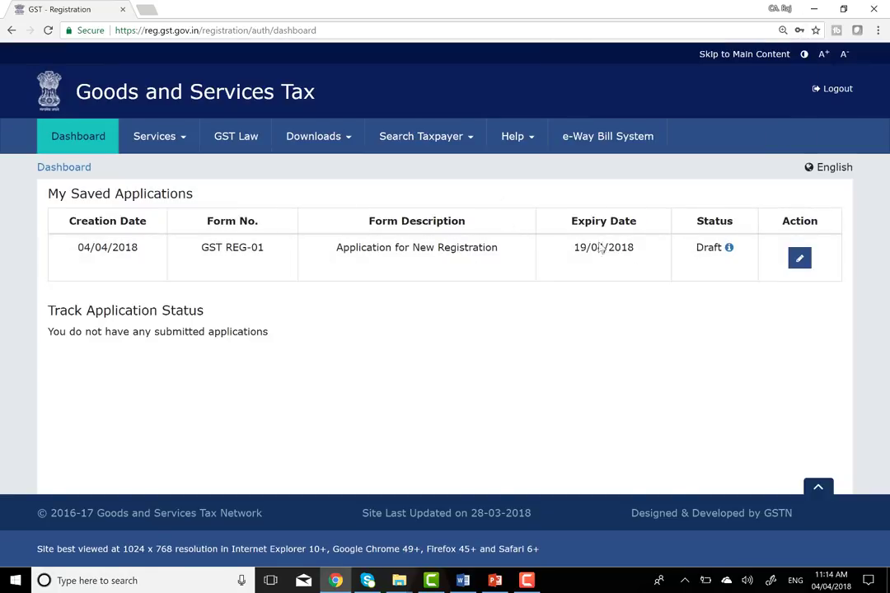
{"action": "left_click", "coordinate": [797, 264]}
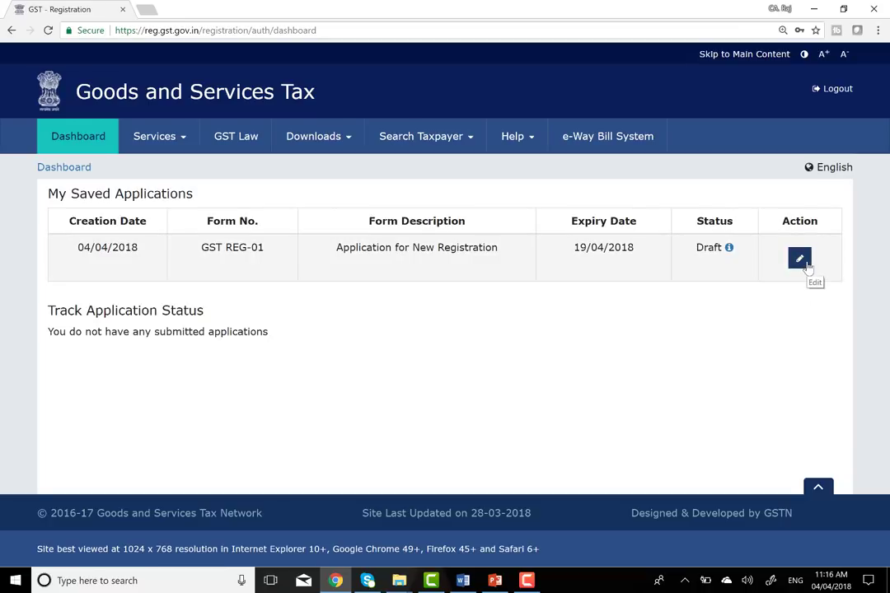
{"action": "left_click", "coordinate": [801, 262]}
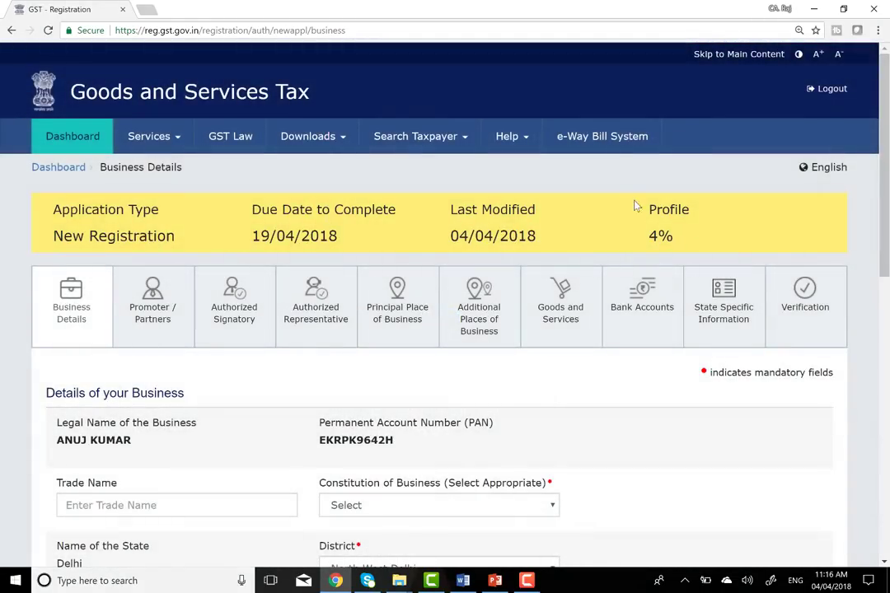
{"action": "scroll", "coordinate": [590, 328], "scroll_direction": "down", "scroll_amount": 1}
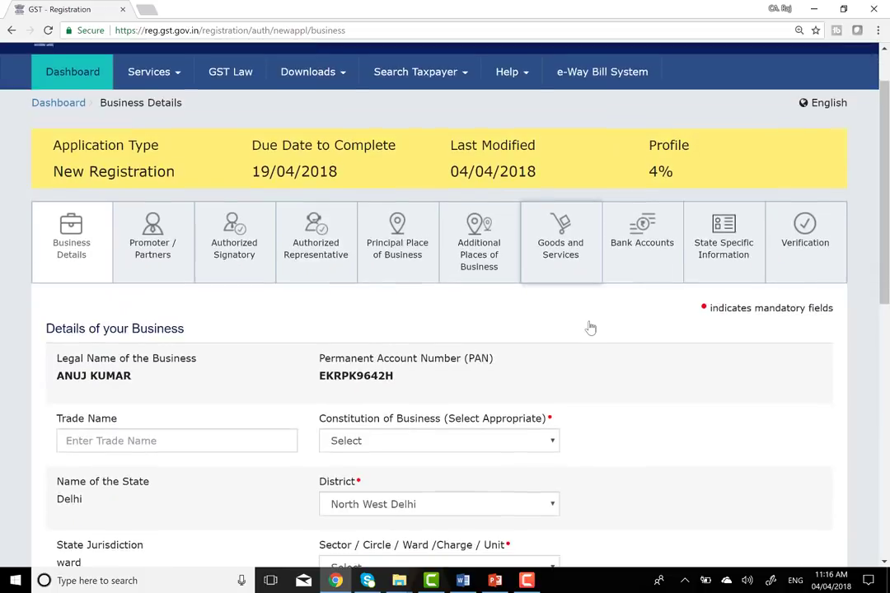
{"action": "scroll", "coordinate": [590, 328], "scroll_direction": "down", "scroll_amount": 1}
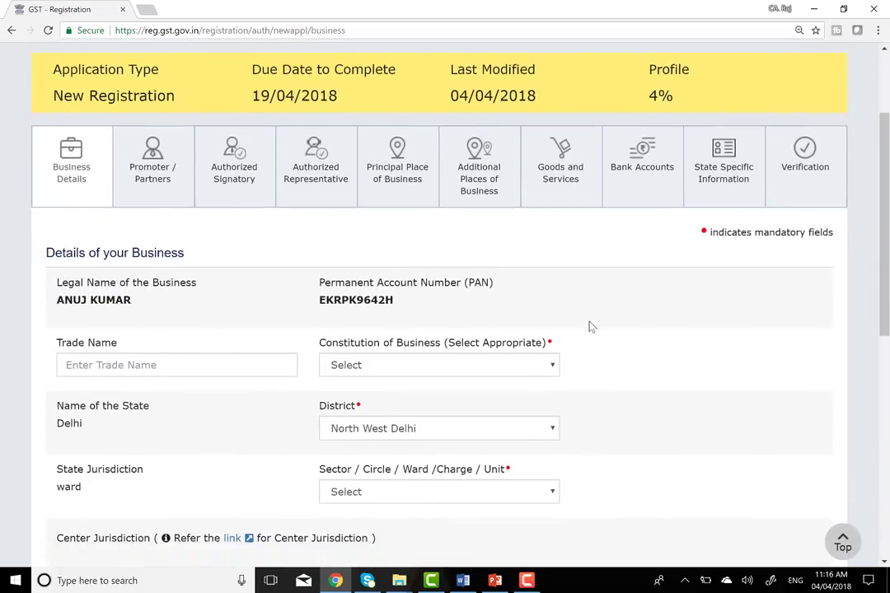
{"action": "scroll", "coordinate": [590, 327], "scroll_direction": "down", "scroll_amount": 2}
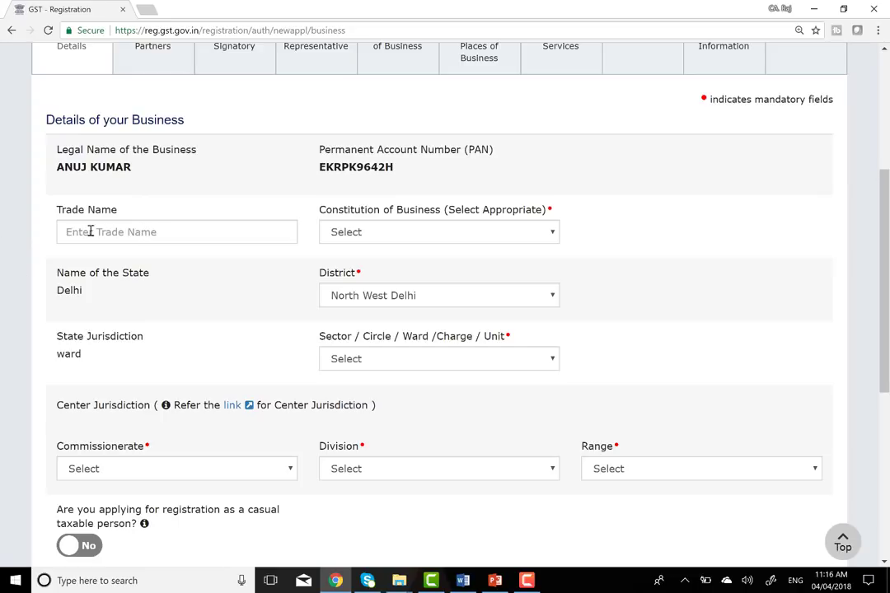
{"action": "scroll", "coordinate": [142, 232], "scroll_direction": "up", "scroll_amount": 1}
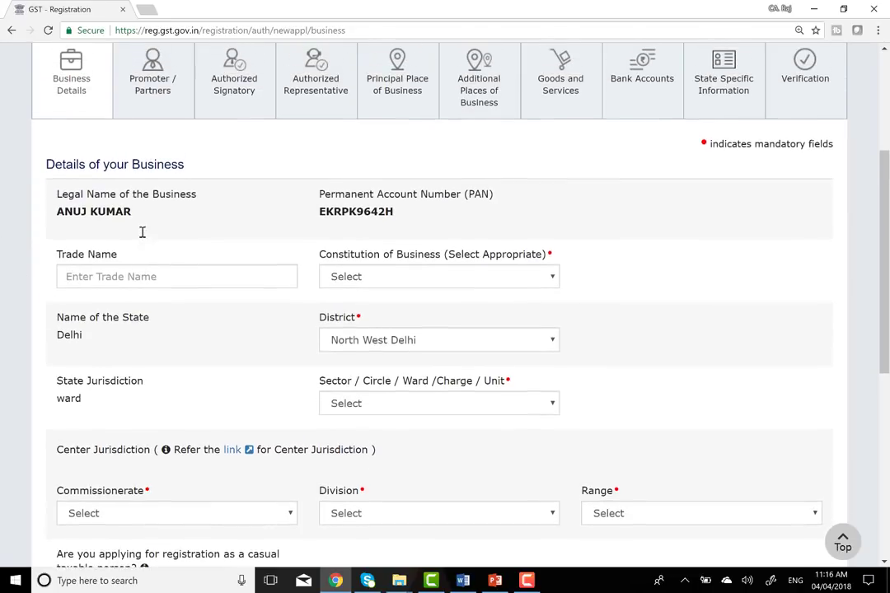
{"action": "scroll", "coordinate": [113, 281], "scroll_direction": "up", "scroll_amount": 4}
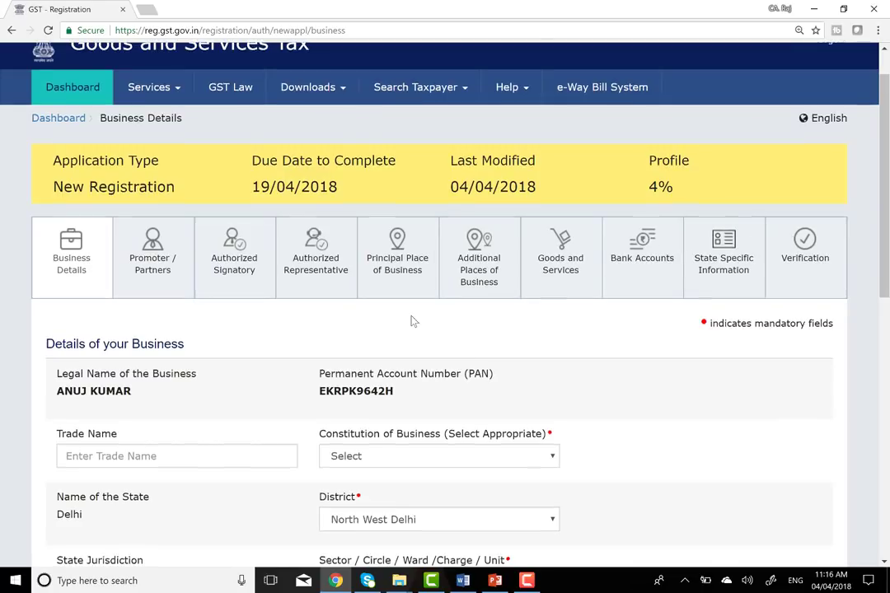
{"action": "scroll", "coordinate": [411, 321], "scroll_direction": "down", "scroll_amount": 2}
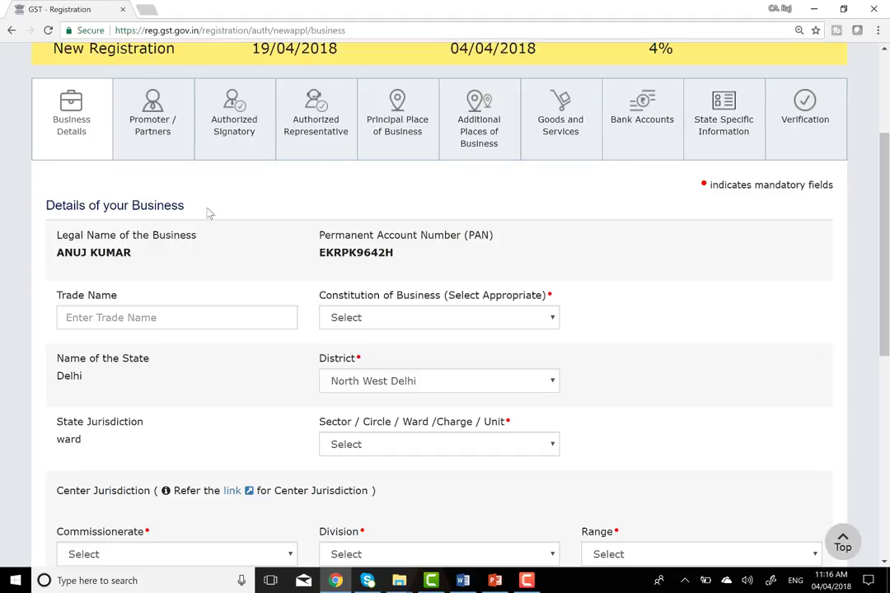
- Enter the business trade name and set Constitution of Business to Proprietorship
{"action": "left_click", "coordinate": [206, 319]}
{"action": "type", "text": "ANUJ "}
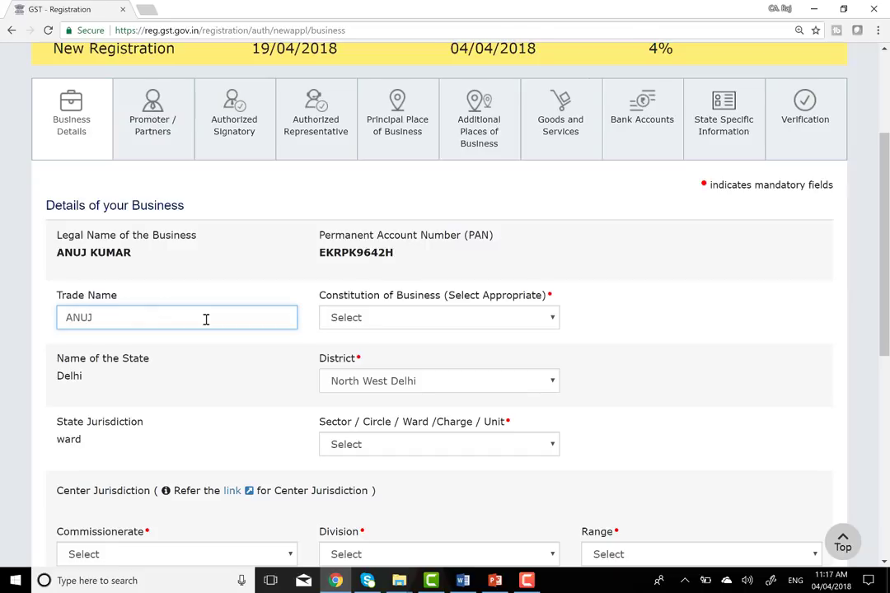
{"action": "type", "text": "TAX CLASSES"}
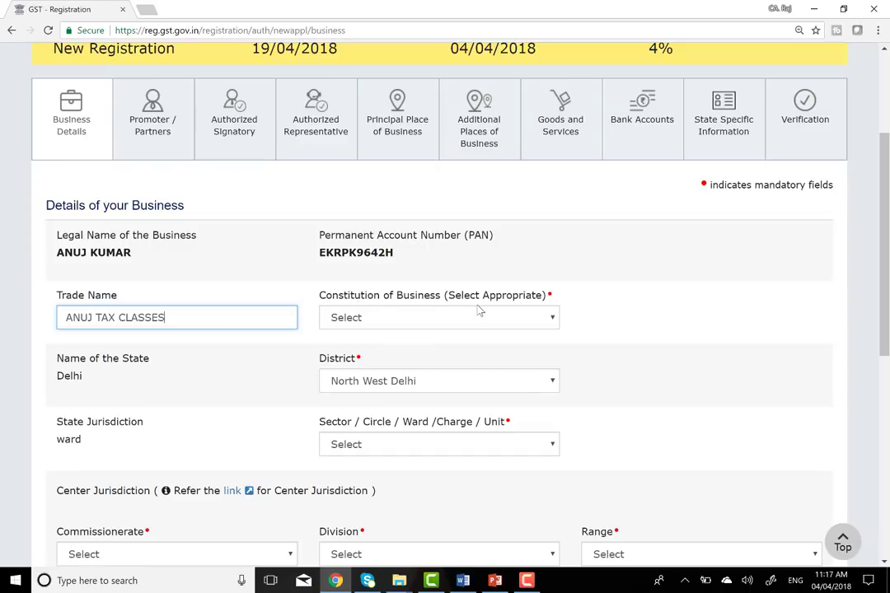
{"action": "left_click", "coordinate": [522, 325]}
{"action": "scroll", "coordinate": [461, 109], "scroll_direction": "down", "scroll_amount": 1}
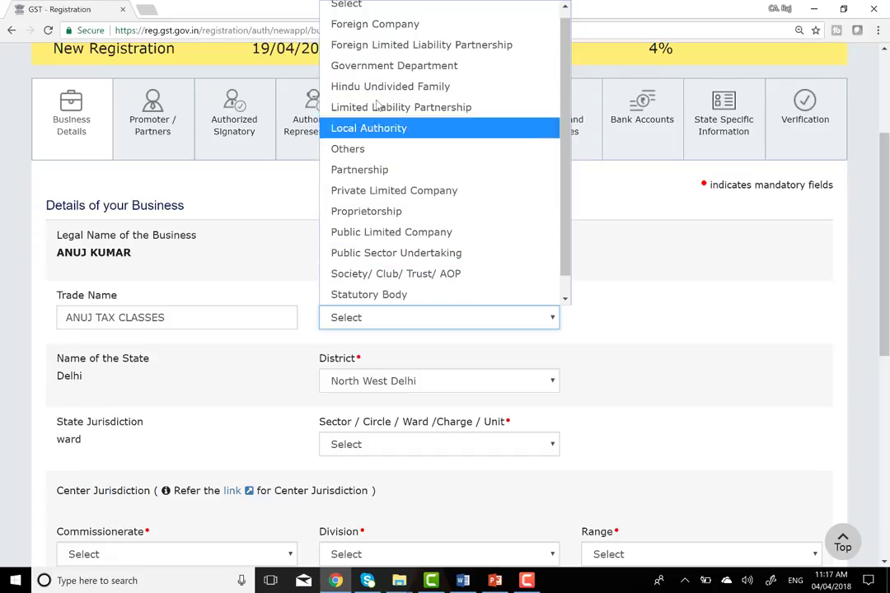
{"action": "left_click", "coordinate": [352, 210]}
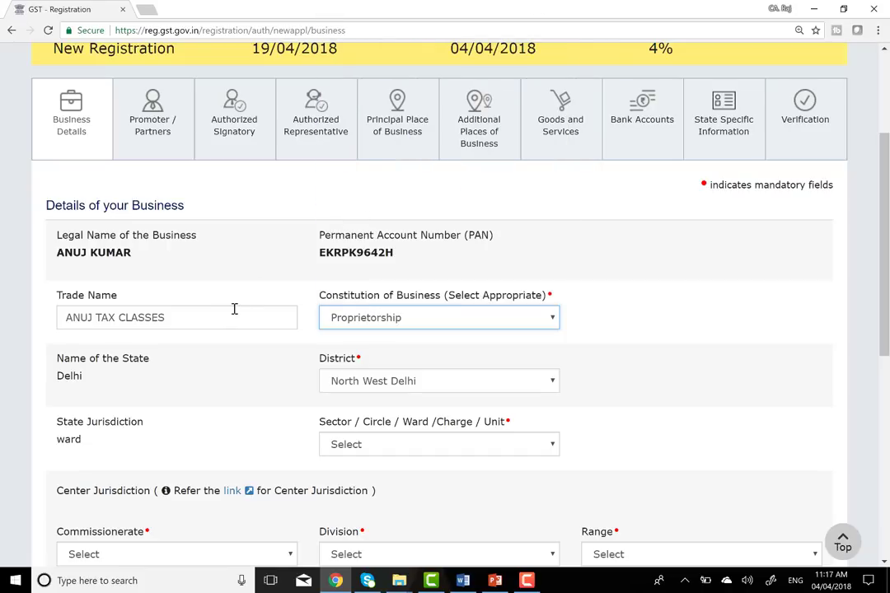
{"action": "scroll", "coordinate": [246, 290], "scroll_direction": "down", "scroll_amount": 2}
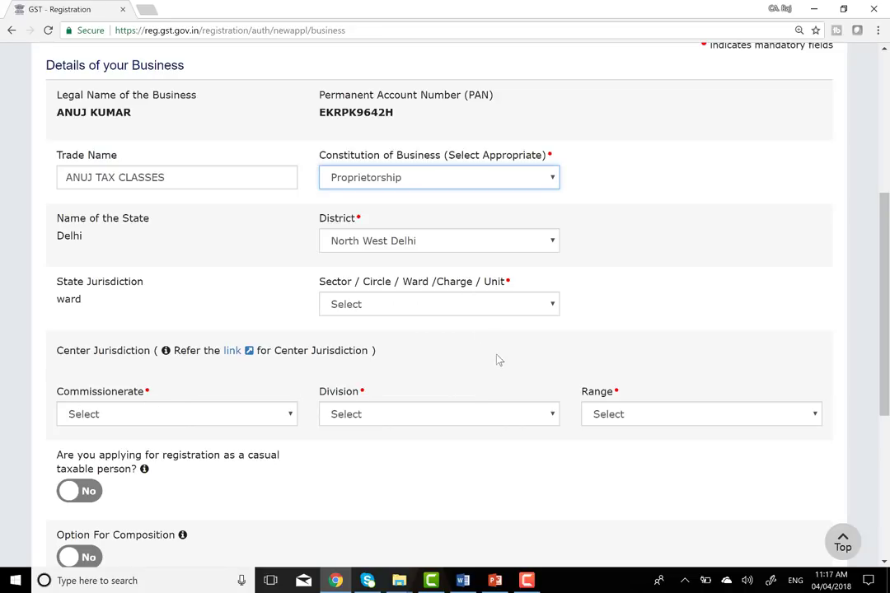
{"action": "scroll", "coordinate": [497, 360], "scroll_direction": "down", "scroll_amount": 1}
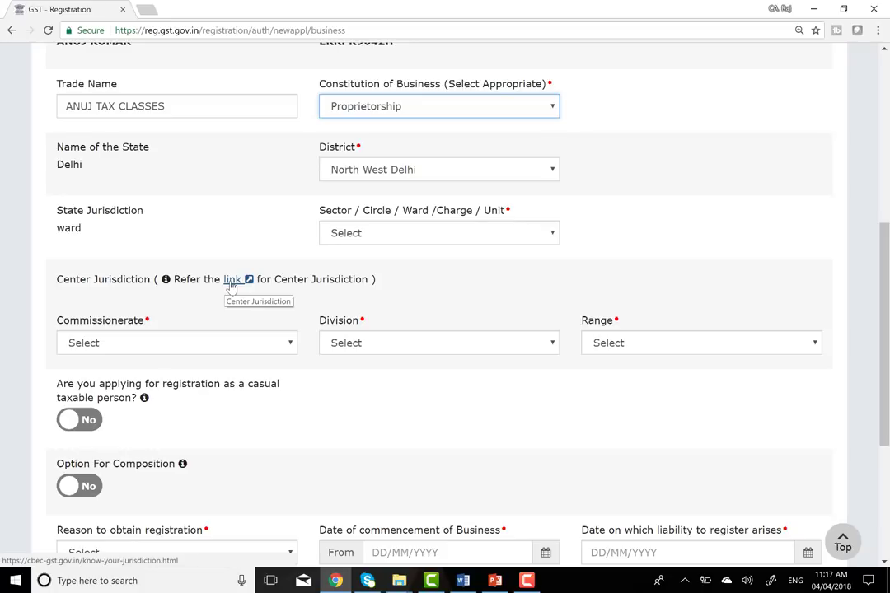
- Follow the Center Jurisdiction link to the external CBEC jurisdiction page in a new tab
{"action": "left_click", "coordinate": [232, 280]}
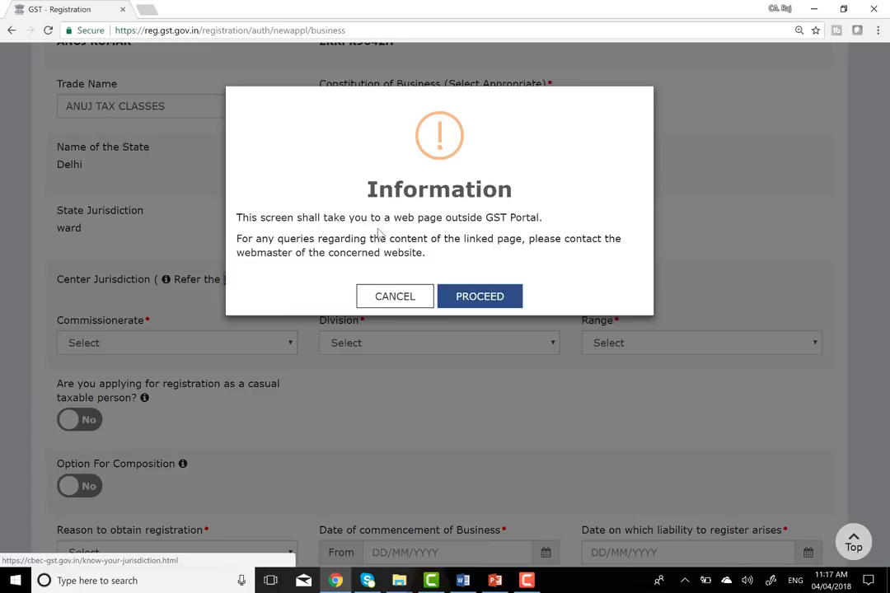
{"action": "left_click", "coordinate": [481, 301]}
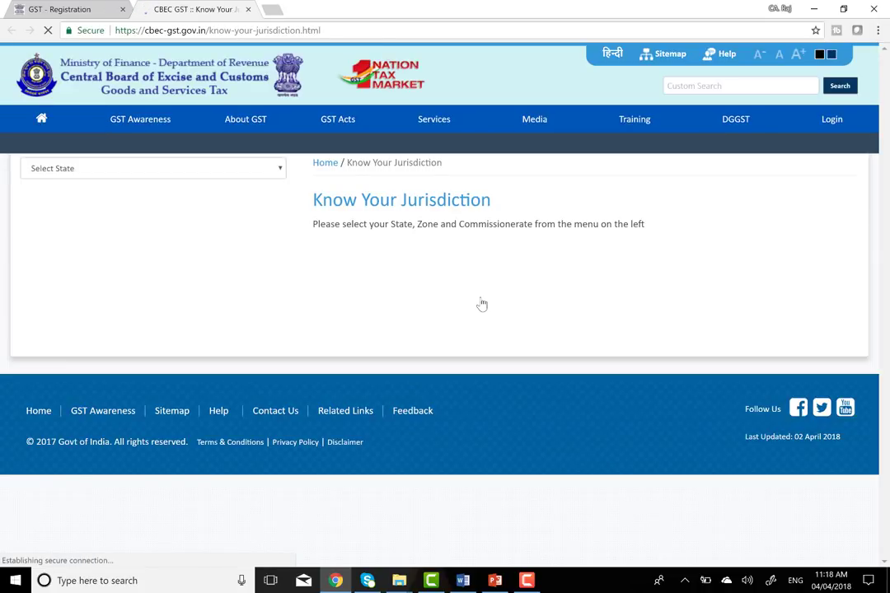
- Select Delhi as the state on the Know Your Jurisdiction page
{"action": "mouse_move", "coordinate": [255, 122]}
{"action": "left_click", "coordinate": [281, 169]}
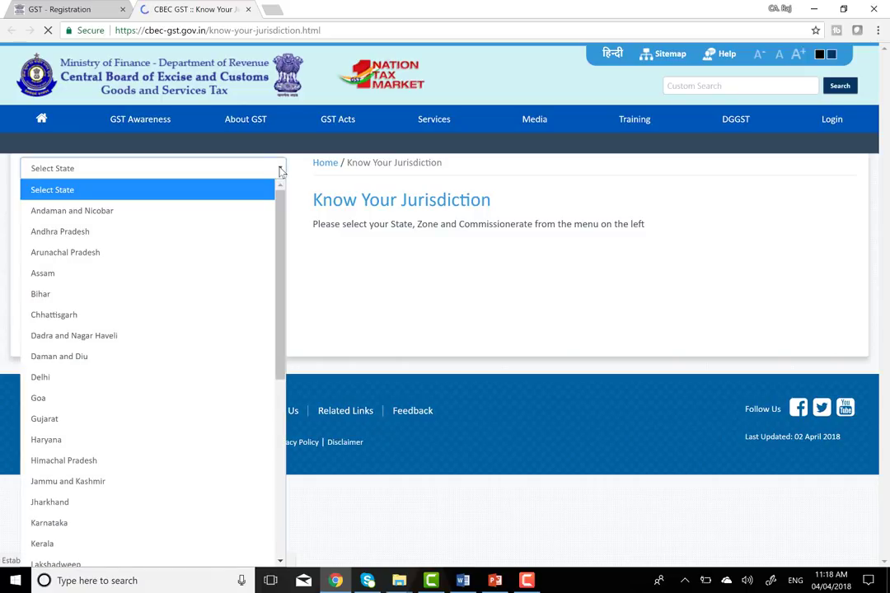
{"action": "left_click", "coordinate": [50, 378]}
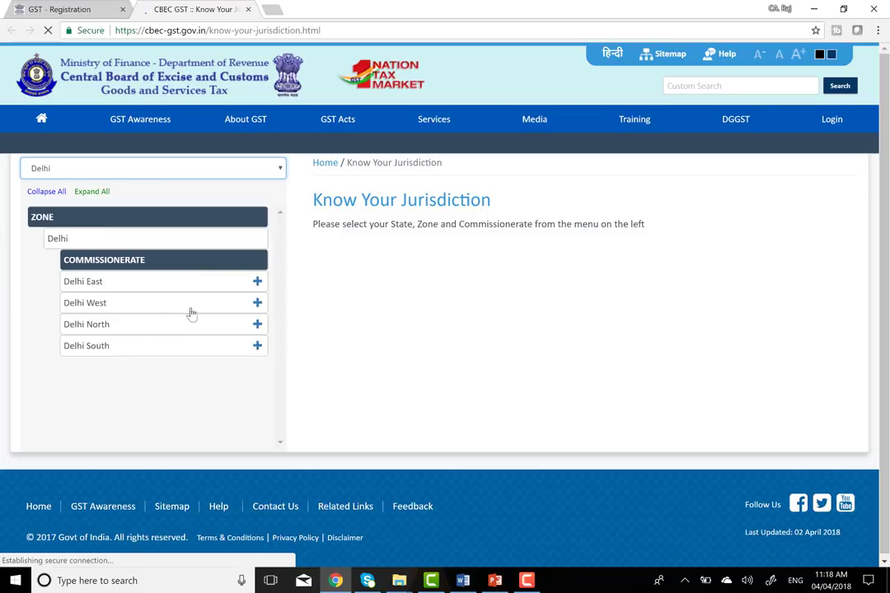
- Browse the Delhi West and Delhi East divisions, ending with Rohini's ranges 106–110 listed
{"action": "left_click", "coordinate": [257, 303]}
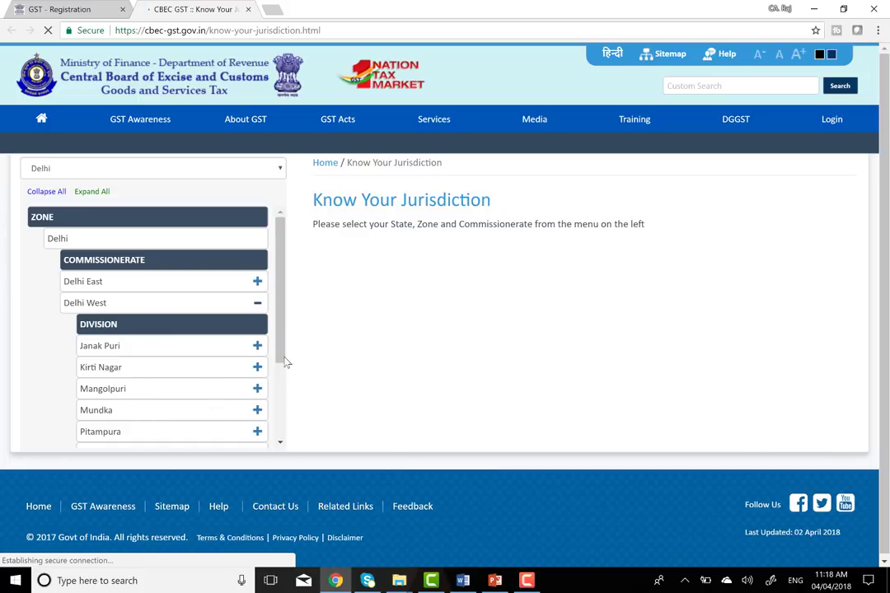
{"action": "left_click_drag", "start_coordinate": [282, 356], "coordinate": [265, 412]}
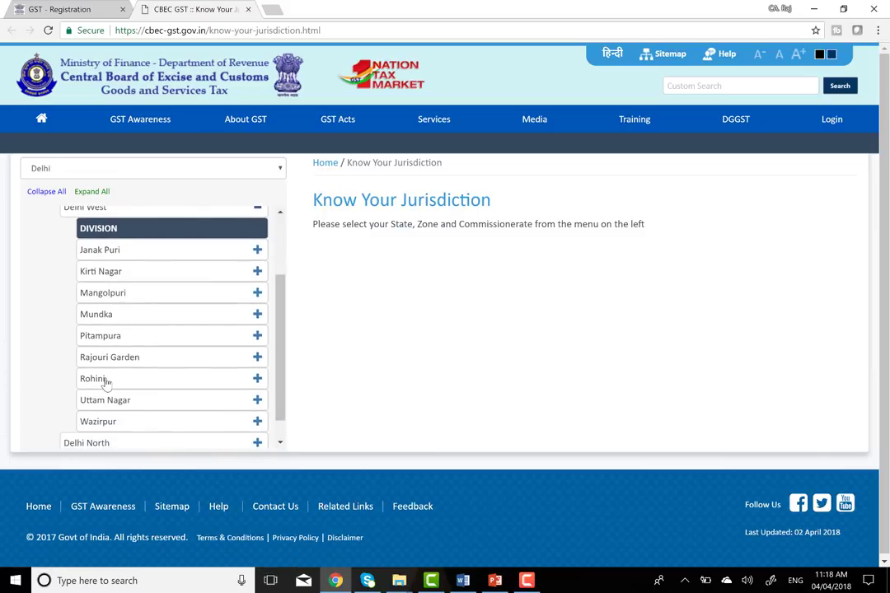
{"action": "scroll", "coordinate": [64, 329], "scroll_direction": "up", "scroll_amount": 2}
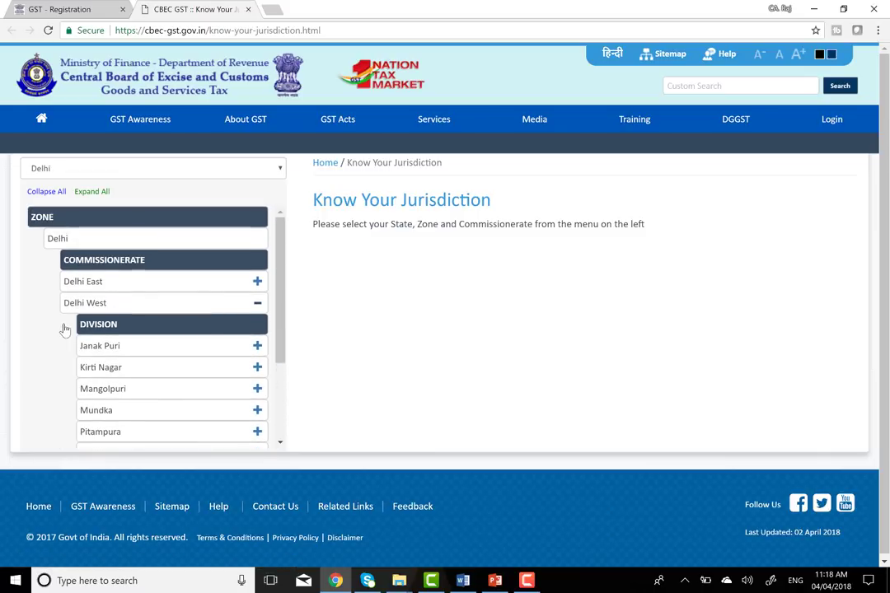
{"action": "left_click", "coordinate": [257, 305]}
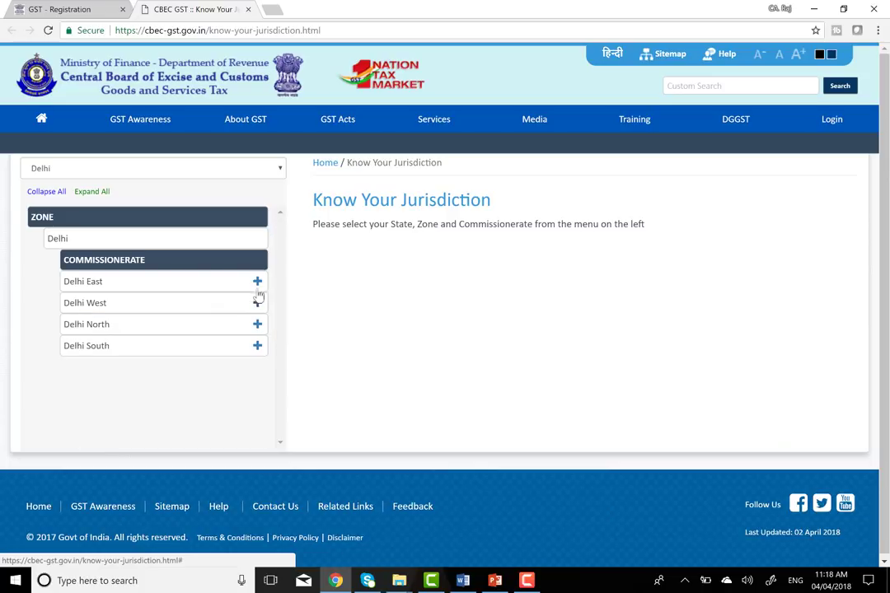
{"action": "left_click", "coordinate": [257, 281]}
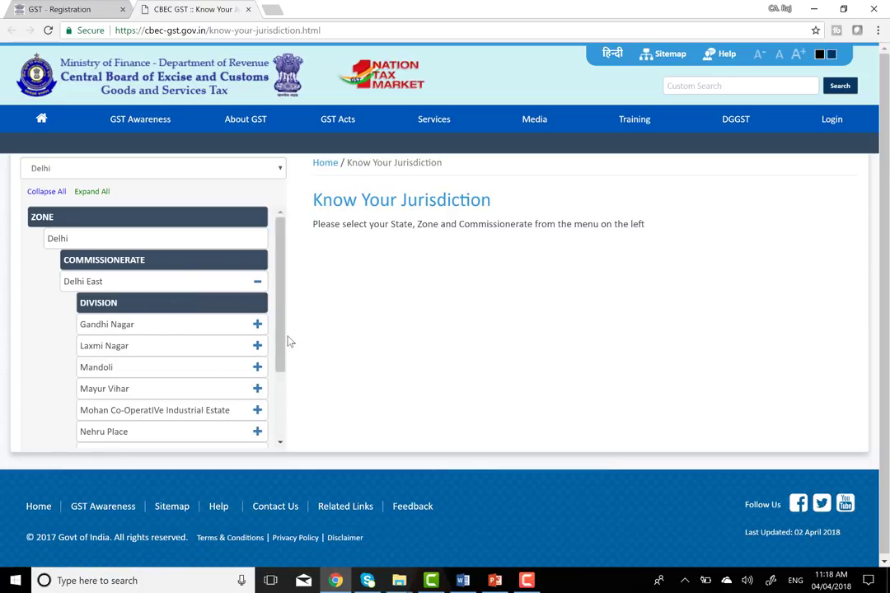
{"action": "mouse_move", "coordinate": [280, 334]}
{"action": "left_mouse_down"}
{"action": "mouse_move", "coordinate": [280, 375]}
{"action": "mouse_move", "coordinate": [282, 342]}
{"action": "left_mouse_up"}
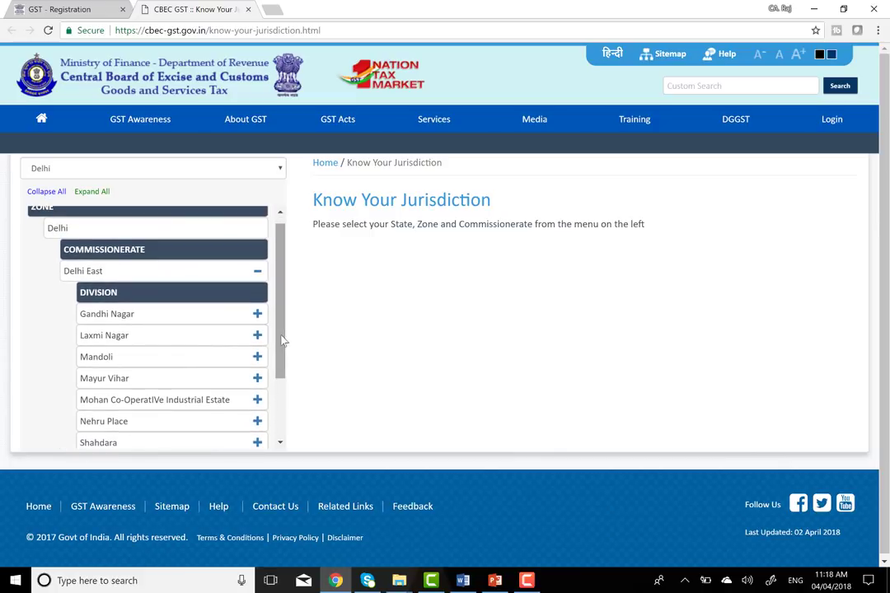
{"action": "left_click", "coordinate": [256, 267]}
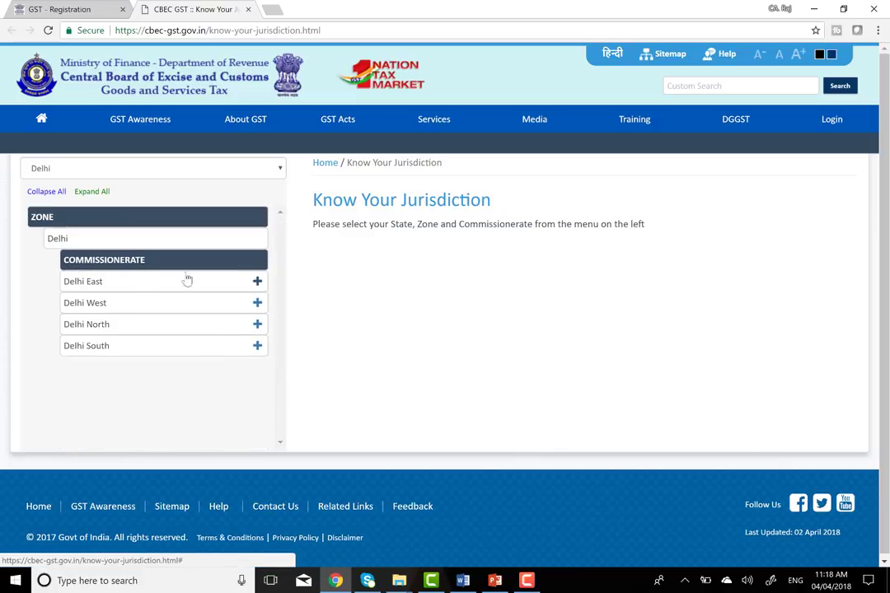
{"action": "left_click", "coordinate": [258, 303]}
{"action": "left_click_drag", "start_coordinate": [281, 321], "coordinate": [239, 410]}
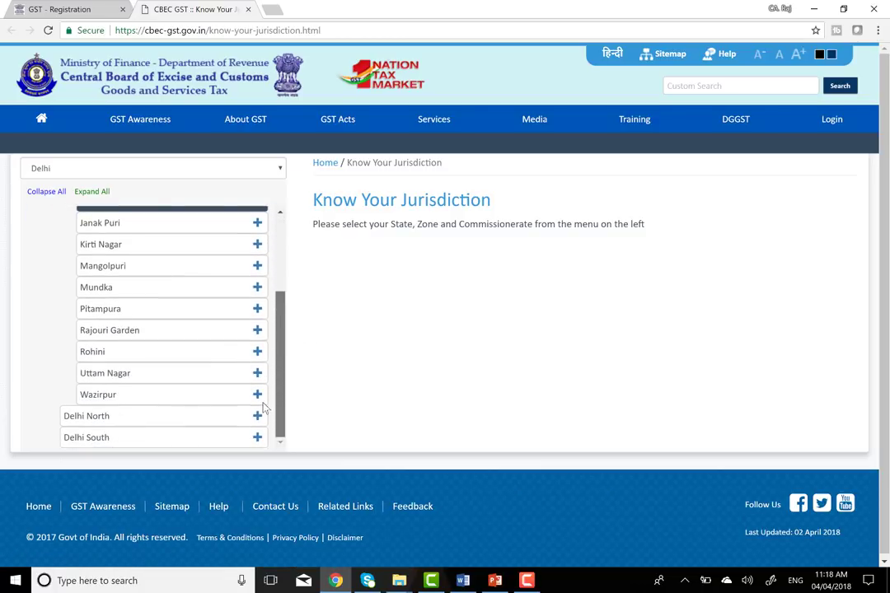
{"action": "left_click", "coordinate": [258, 351]}
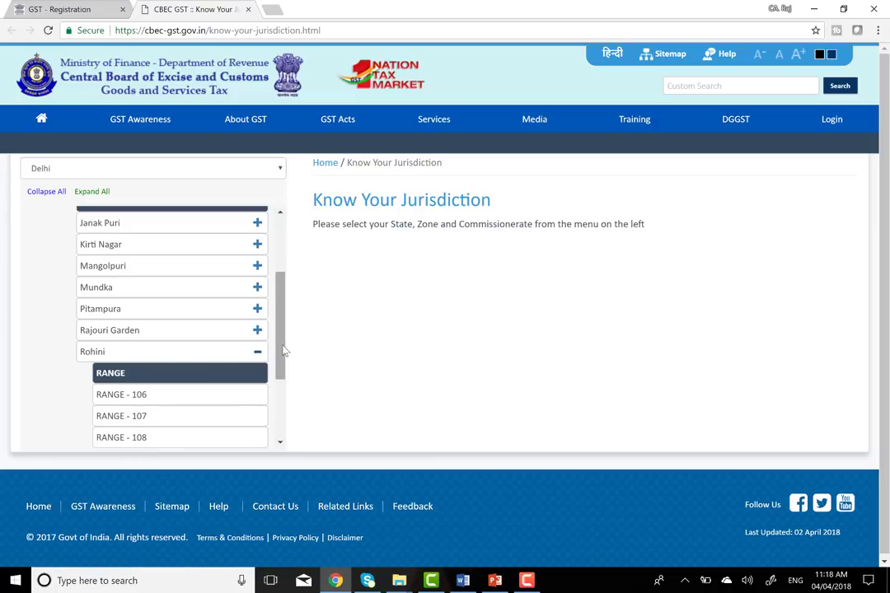
{"action": "left_click_drag", "start_coordinate": [284, 351], "coordinate": [277, 411]}
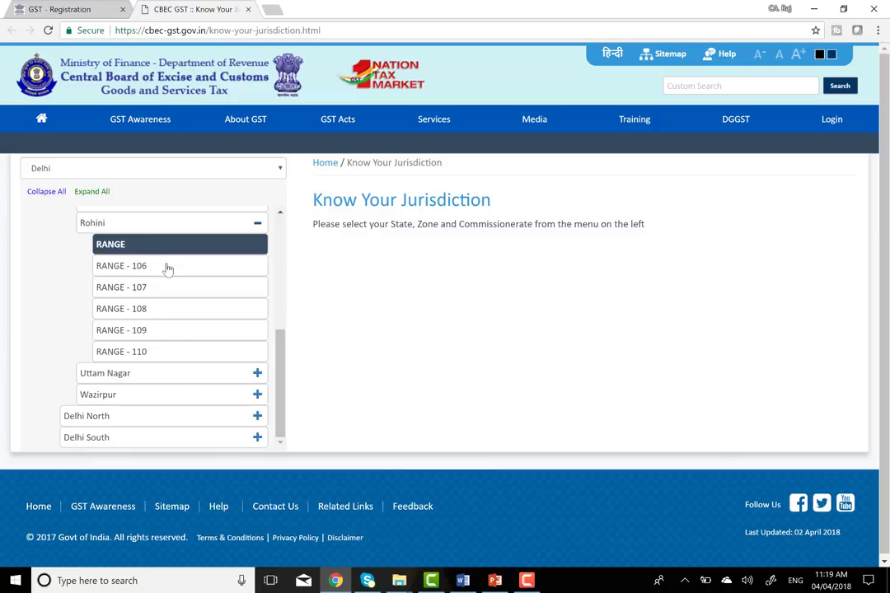
- Compare Rohini ranges 106, 107 and 108, settling on RANGE - 107's jurisdiction area
{"action": "left_click", "coordinate": [128, 267]}
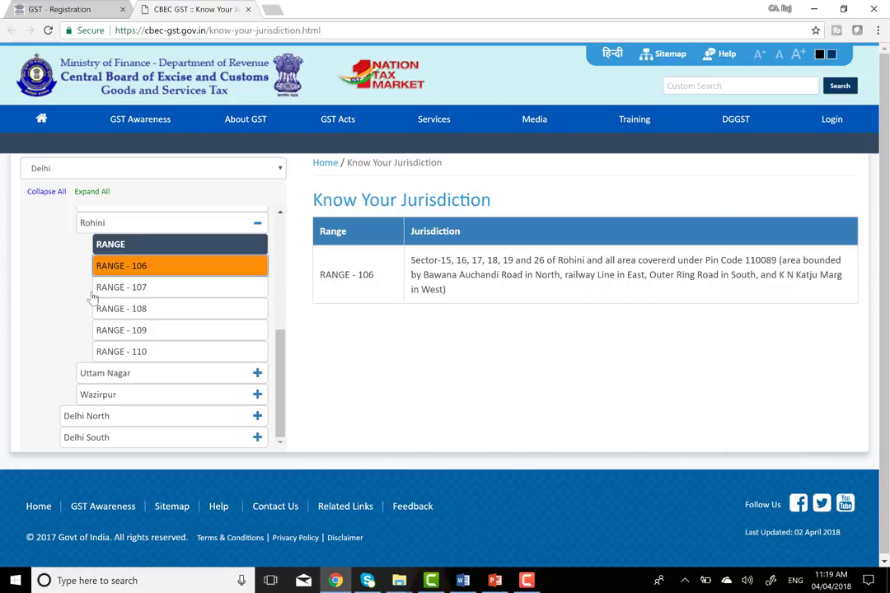
{"action": "left_click", "coordinate": [131, 290]}
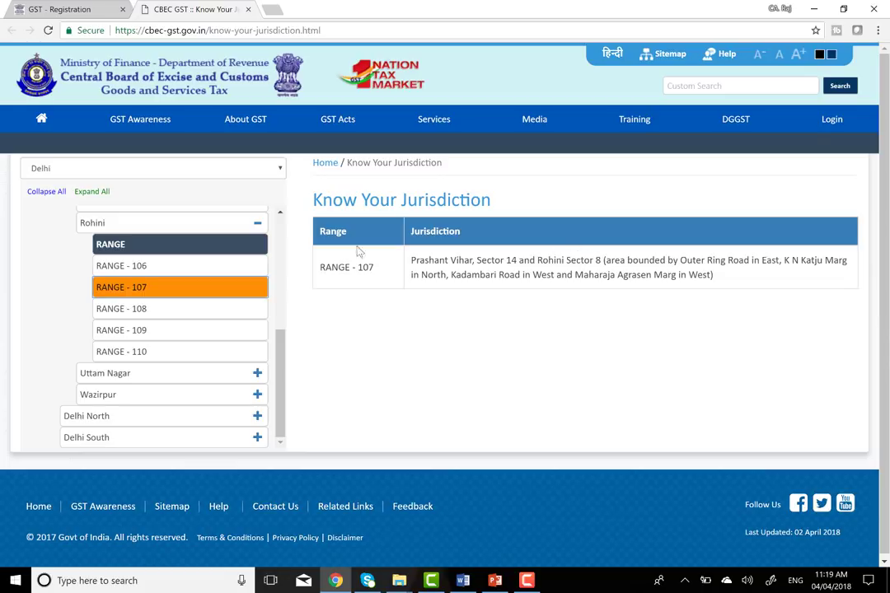
{"action": "left_click", "coordinate": [139, 311]}
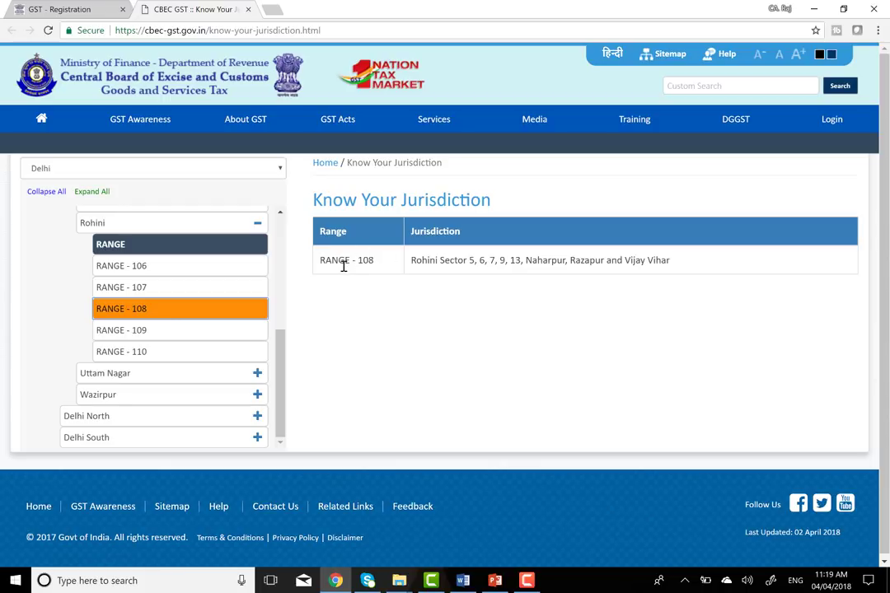
{"action": "left_click", "coordinate": [147, 287]}
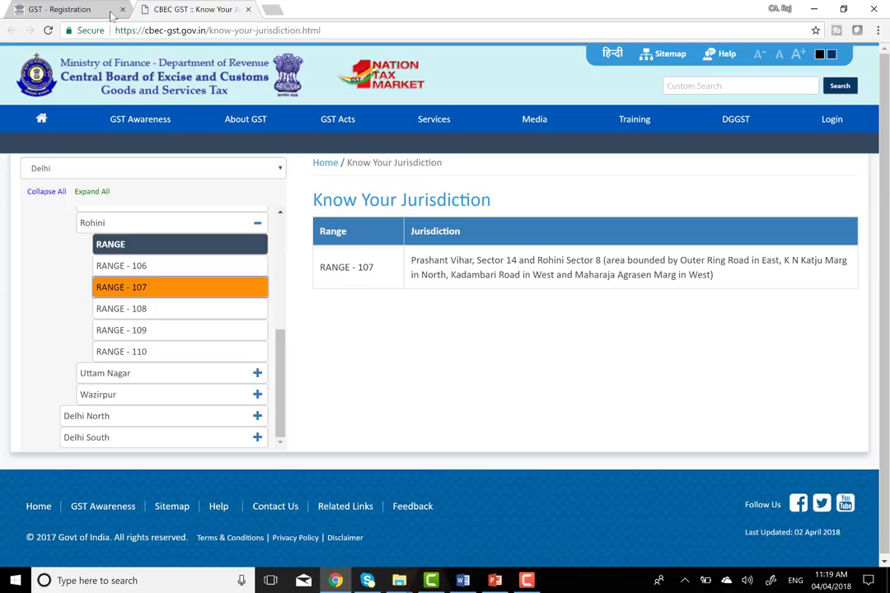
- Back on the registration form, choose Ward 107(Special Zone) as the sector/ward
{"action": "left_click", "coordinate": [85, 10]}
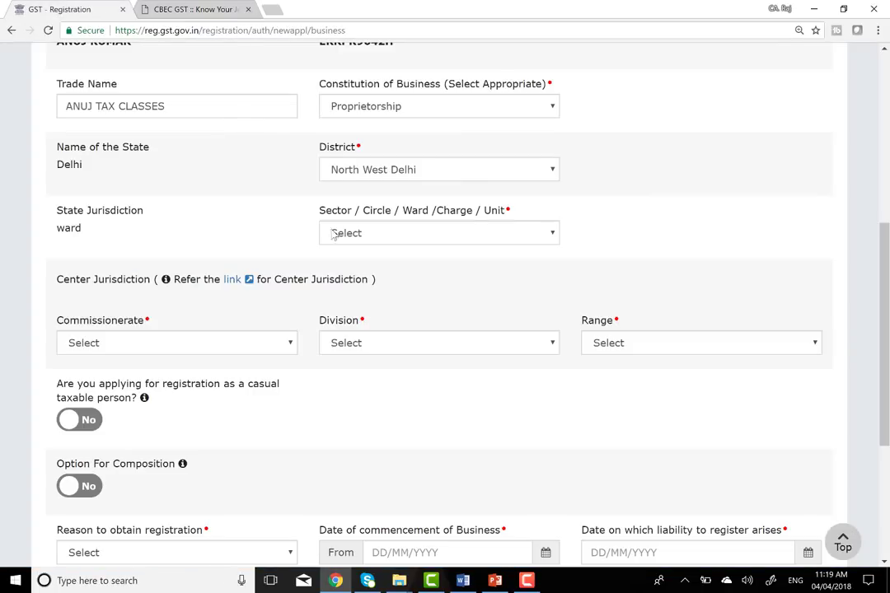
{"action": "left_click", "coordinate": [497, 239]}
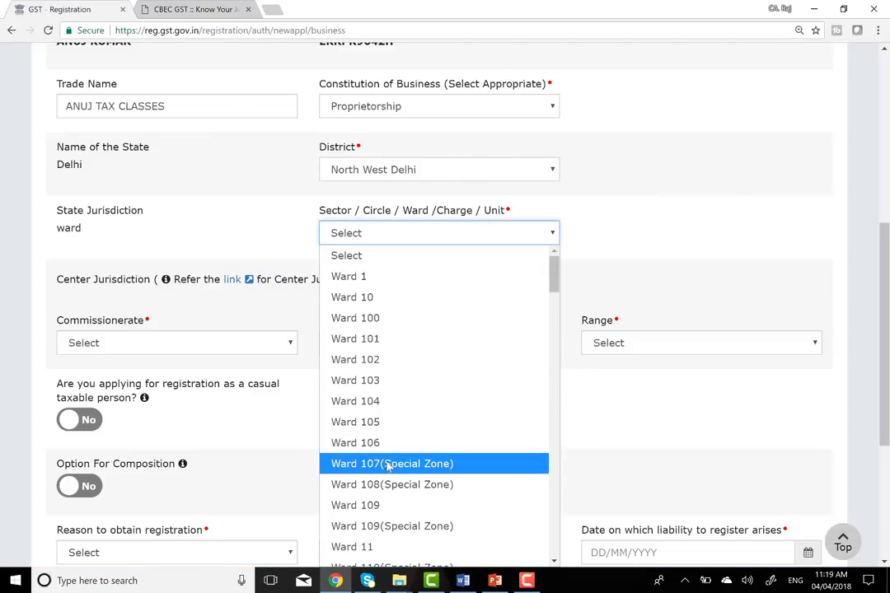
{"action": "left_click", "coordinate": [420, 466]}
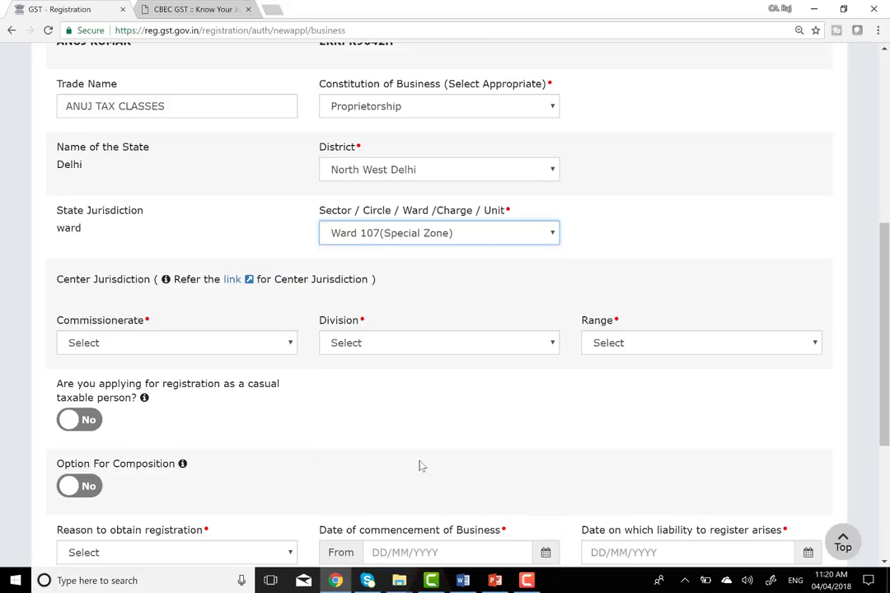
{"action": "scroll", "coordinate": [253, 341], "scroll_direction": "down", "scroll_amount": 1}
{"action": "scroll", "coordinate": [254, 341], "scroll_direction": "down", "scroll_amount": 2}
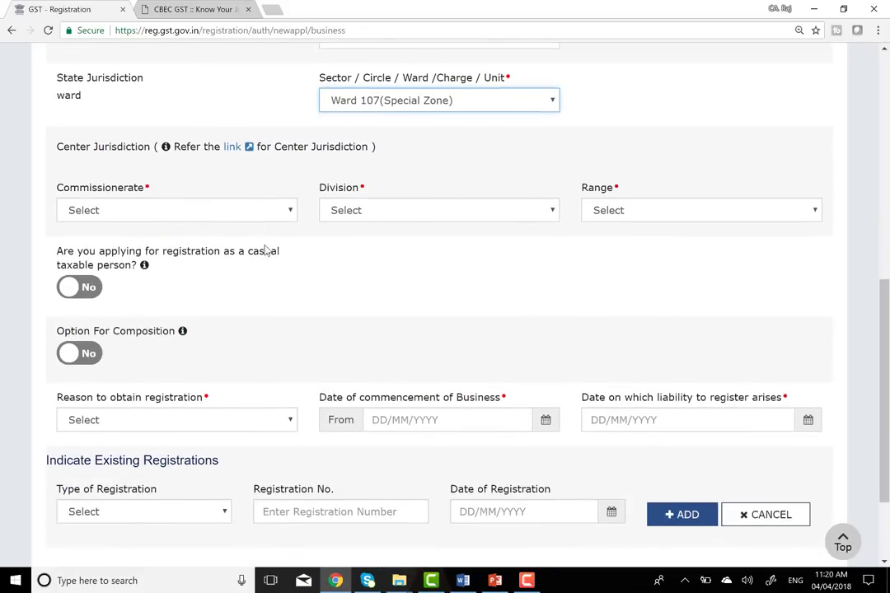
- Set Center Jurisdiction to DELHI WEST commissionerate, ROHINI division and RANGE - 107
{"action": "left_click", "coordinate": [258, 214]}
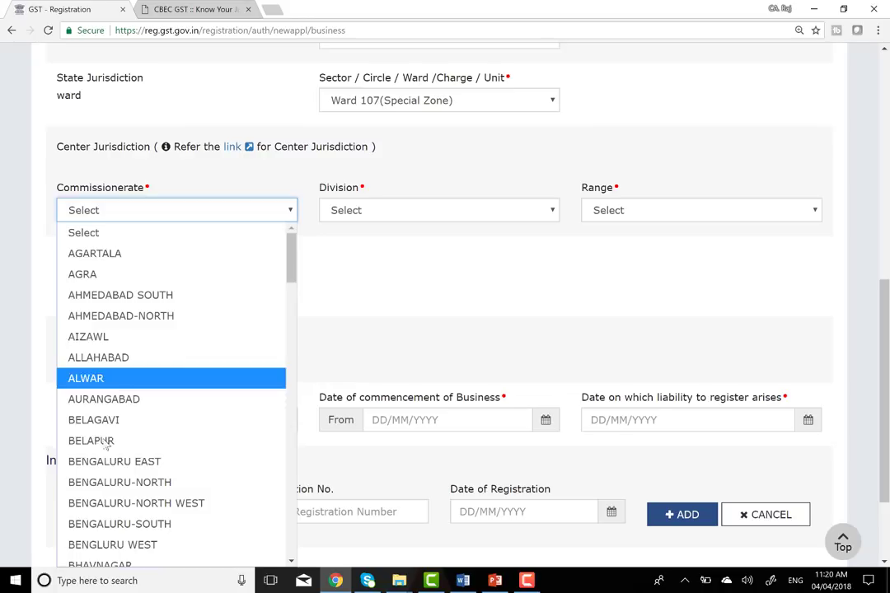
{"action": "scroll", "coordinate": [106, 379], "scroll_direction": "down", "scroll_amount": 7}
{"action": "scroll", "coordinate": [107, 443], "scroll_direction": "down", "scroll_amount": 2}
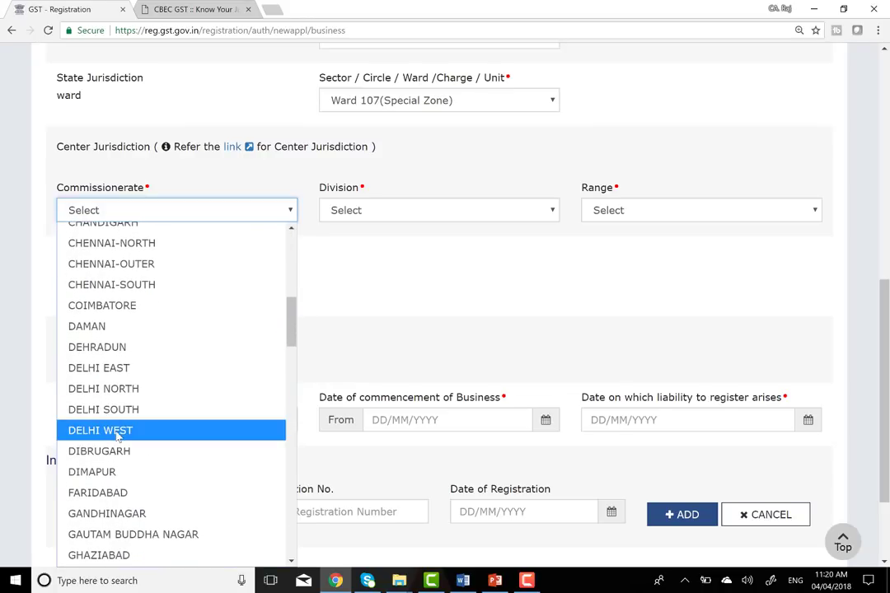
{"action": "left_click", "coordinate": [117, 433]}
{"action": "left_click", "coordinate": [465, 212]}
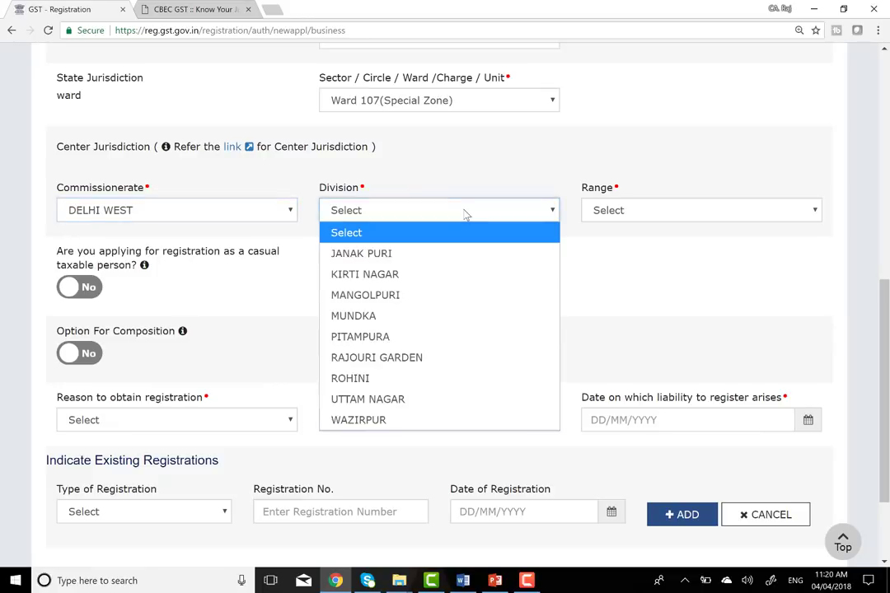
{"action": "left_click", "coordinate": [387, 380]}
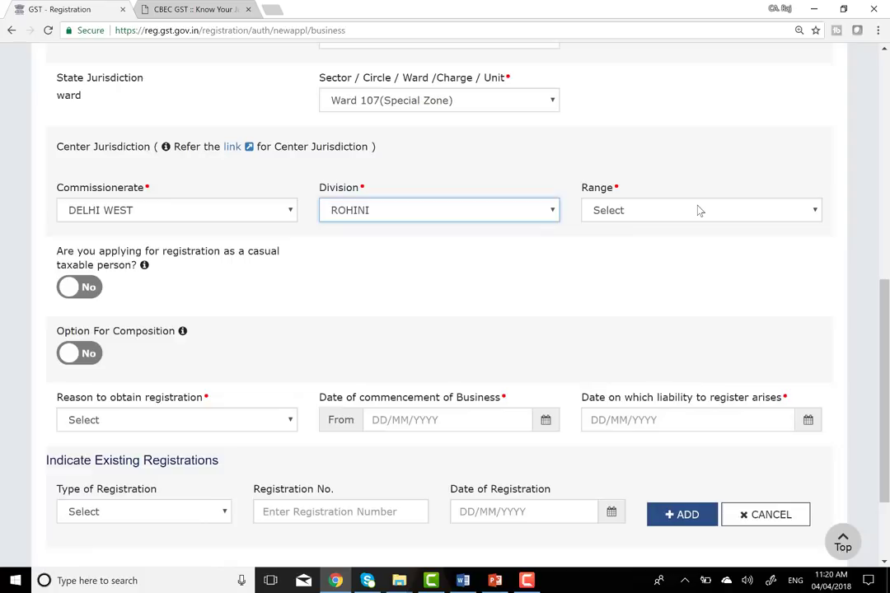
{"action": "left_click", "coordinate": [697, 210]}
{"action": "left_click", "coordinate": [666, 276]}
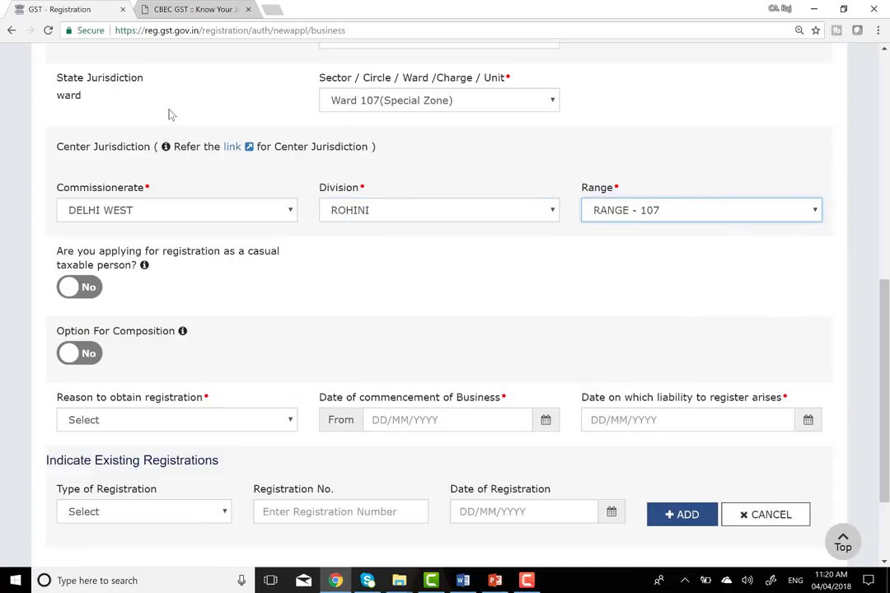
- Dismiss the certification course advertisement
{"action": "left_click", "coordinate": [232, 147]}
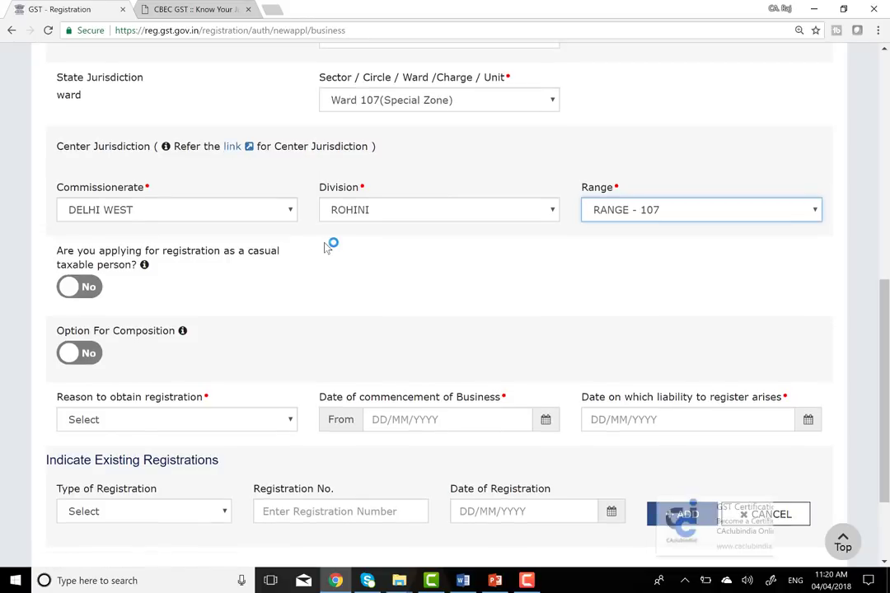
{"action": "scroll", "coordinate": [327, 248], "scroll_direction": "down", "scroll_amount": 1}
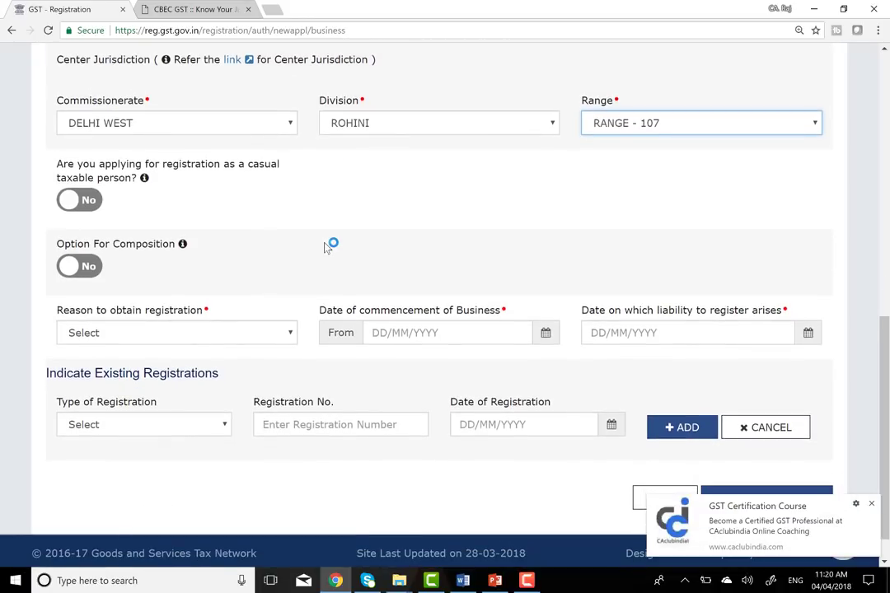
{"action": "left_click", "coordinate": [872, 505]}
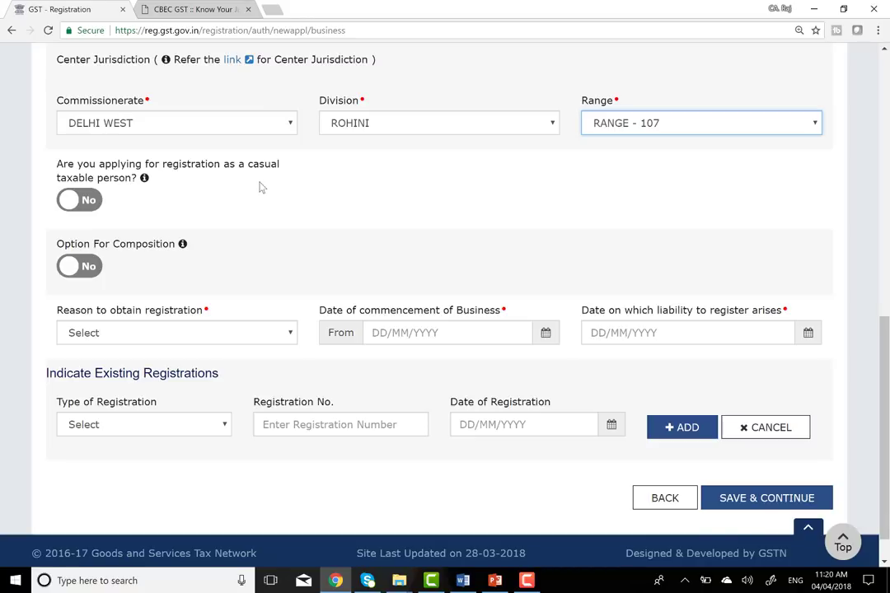
{"action": "left_click", "coordinate": [92, 209]}
{"action": "left_click", "coordinate": [92, 209]}
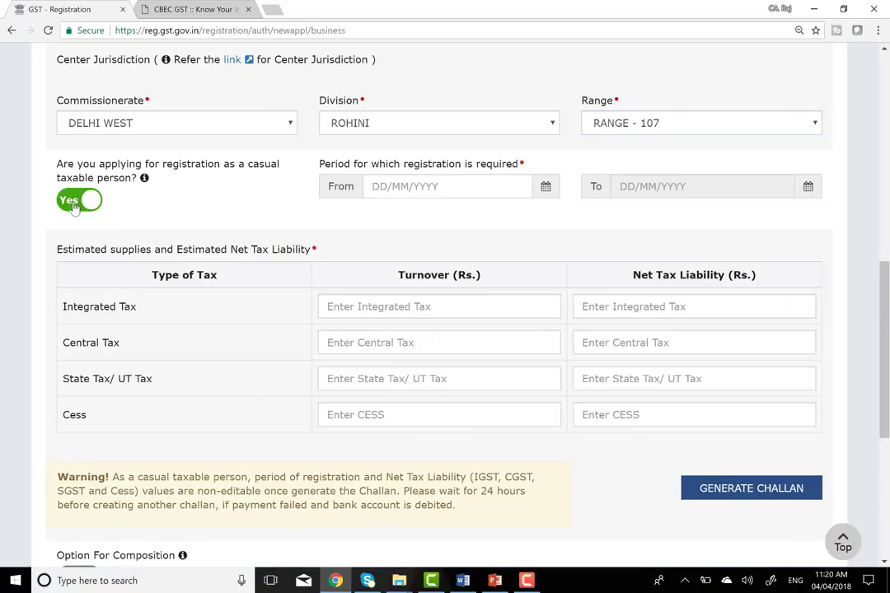
{"action": "left_click", "coordinate": [74, 203]}
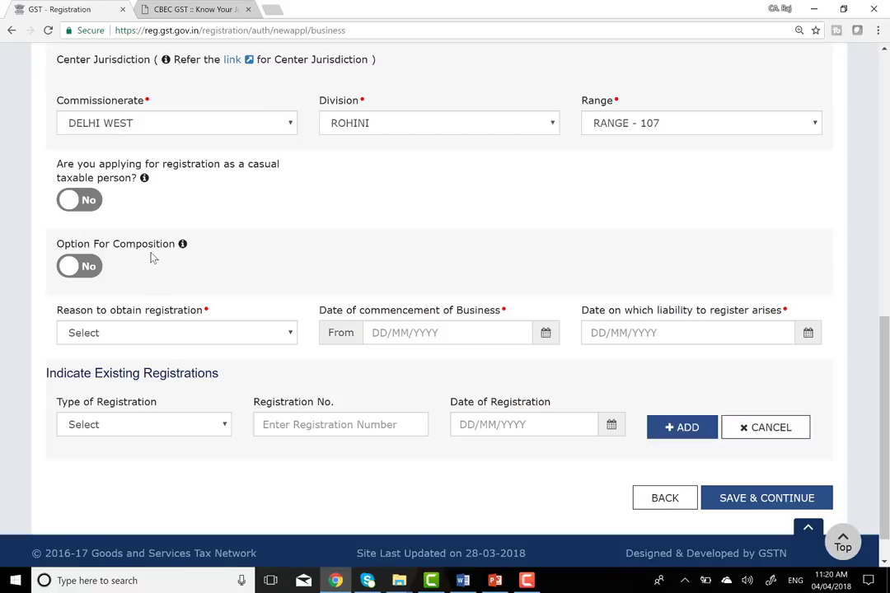
{"action": "left_click", "coordinate": [91, 272]}
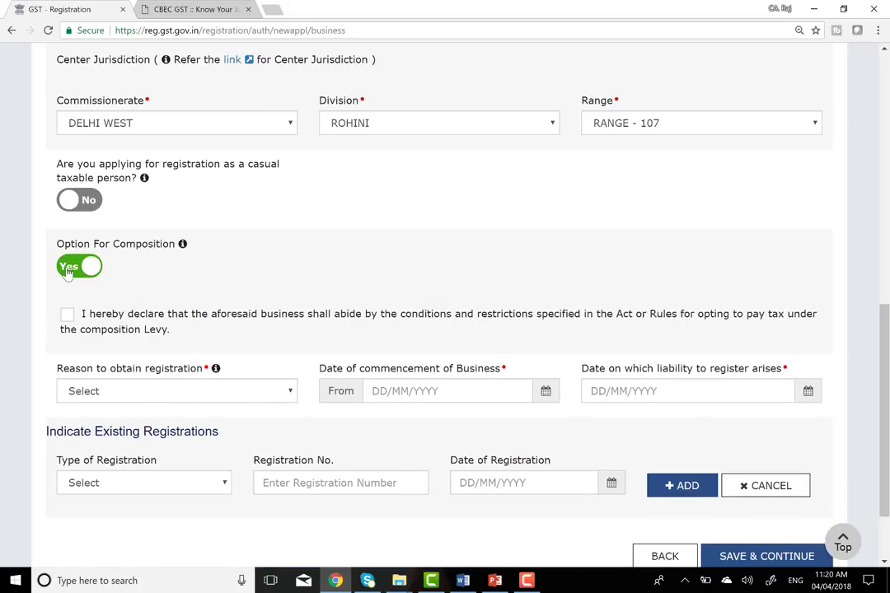
{"action": "left_click", "coordinate": [80, 265]}
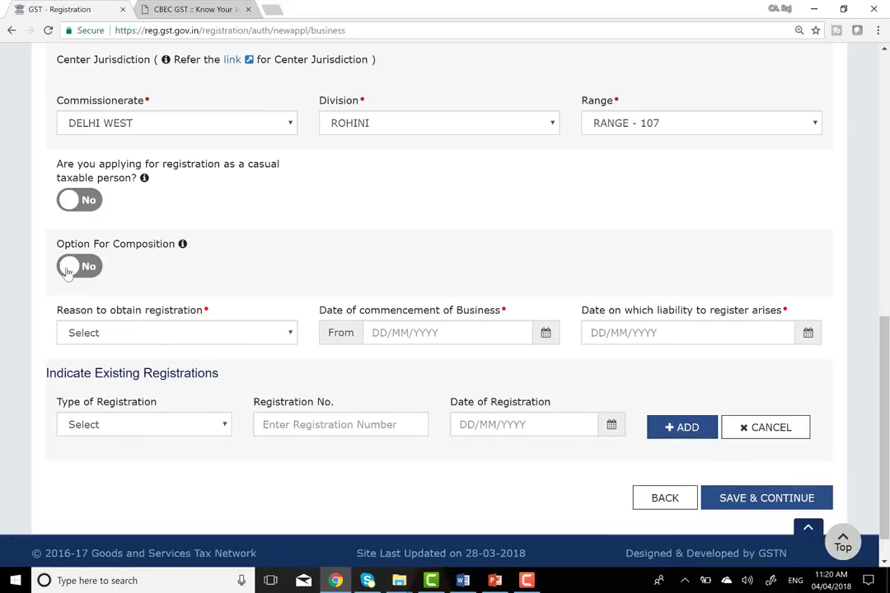
{"action": "left_click", "coordinate": [92, 202]}
{"action": "left_click", "coordinate": [93, 204]}
{"action": "left_click", "coordinate": [87, 203]}
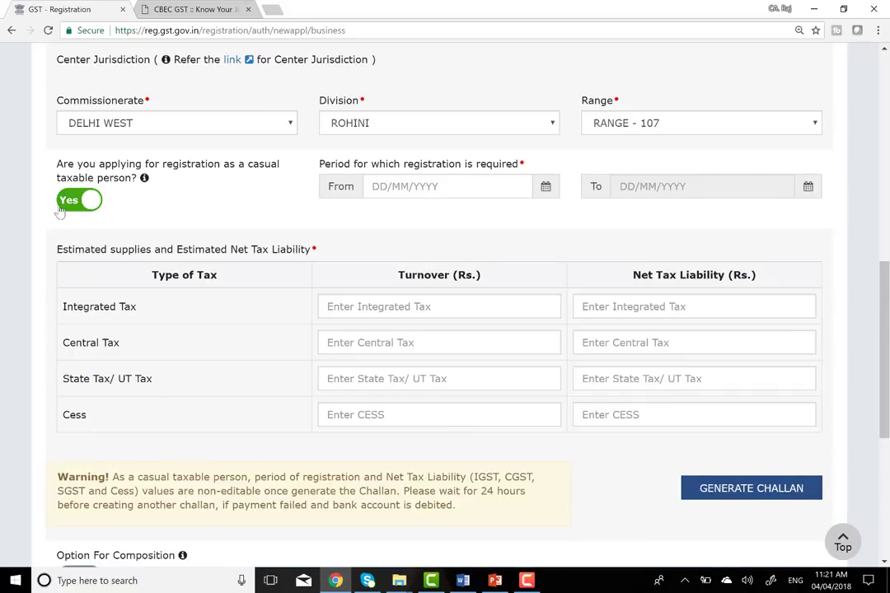
{"action": "left_click", "coordinate": [74, 200]}
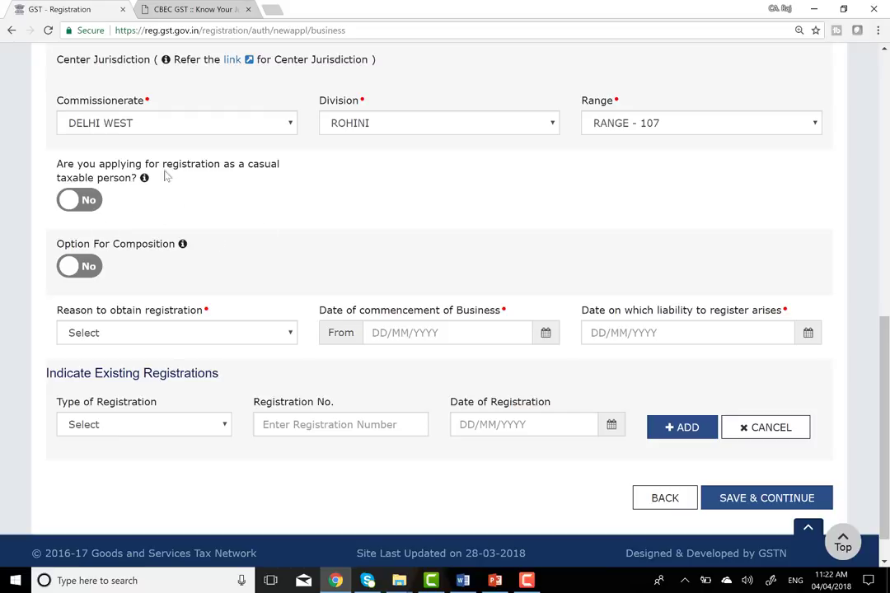
{"action": "scroll", "coordinate": [252, 248], "scroll_direction": "down", "scroll_amount": 1}
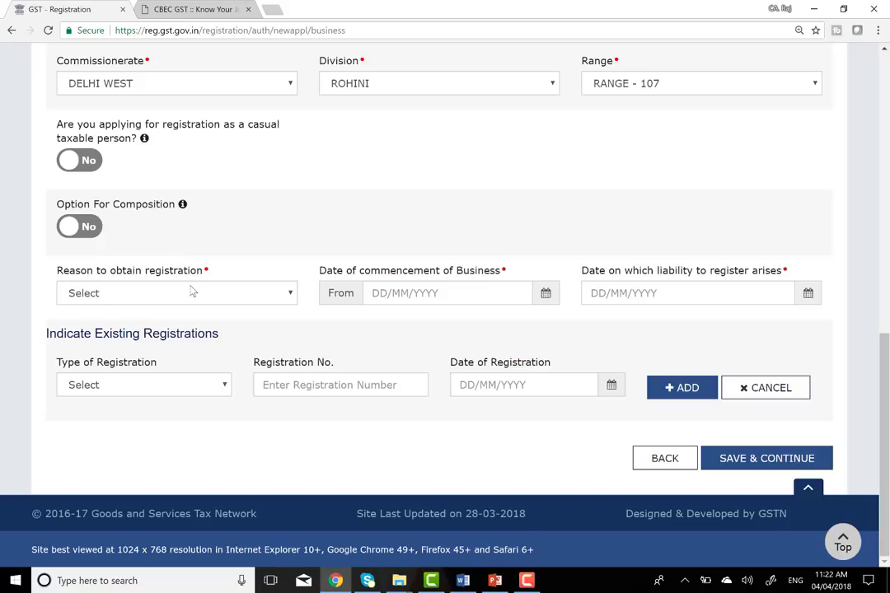
- Choose Voluntary Basis as the registration reason and 01/04/2018 as the commencement date
{"action": "left_click", "coordinate": [291, 294]}
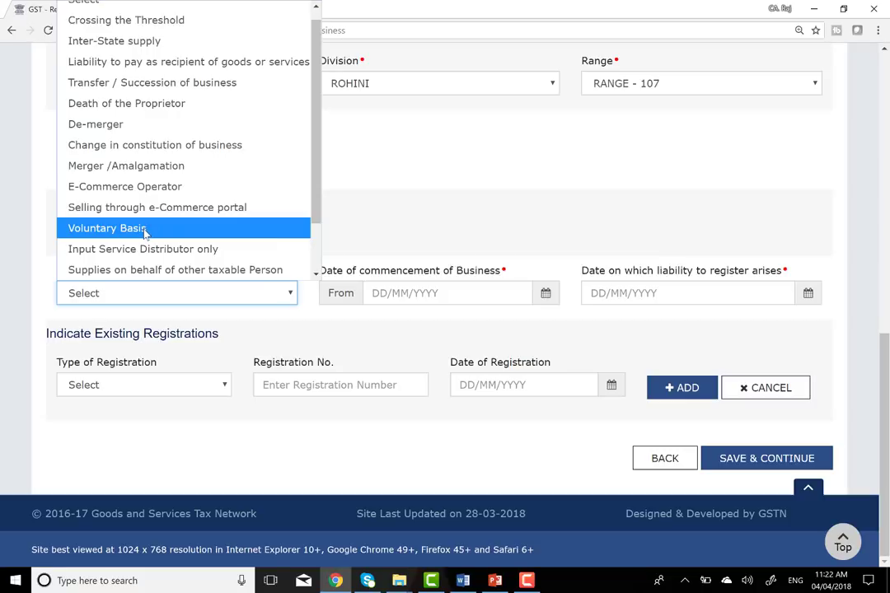
{"action": "left_click", "coordinate": [145, 234]}
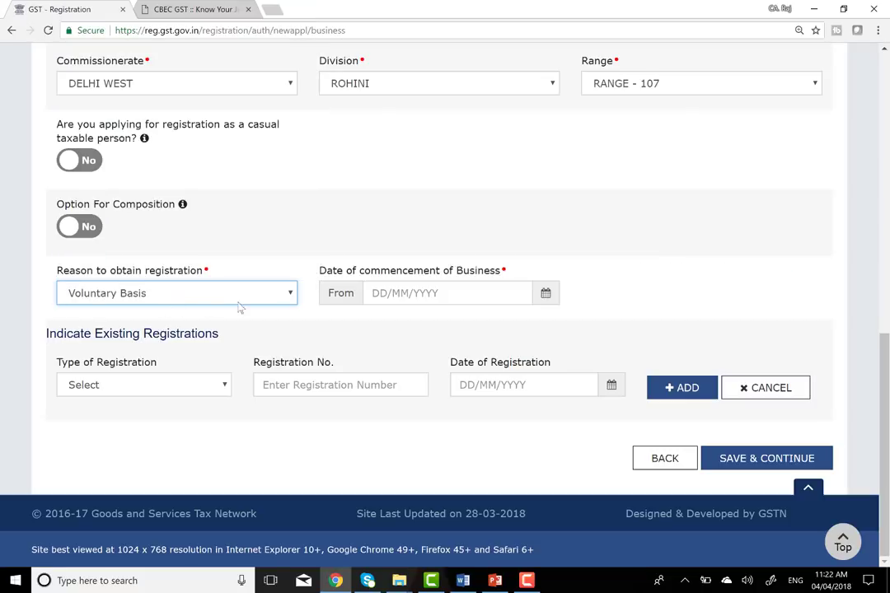
{"action": "left_click", "coordinate": [545, 294]}
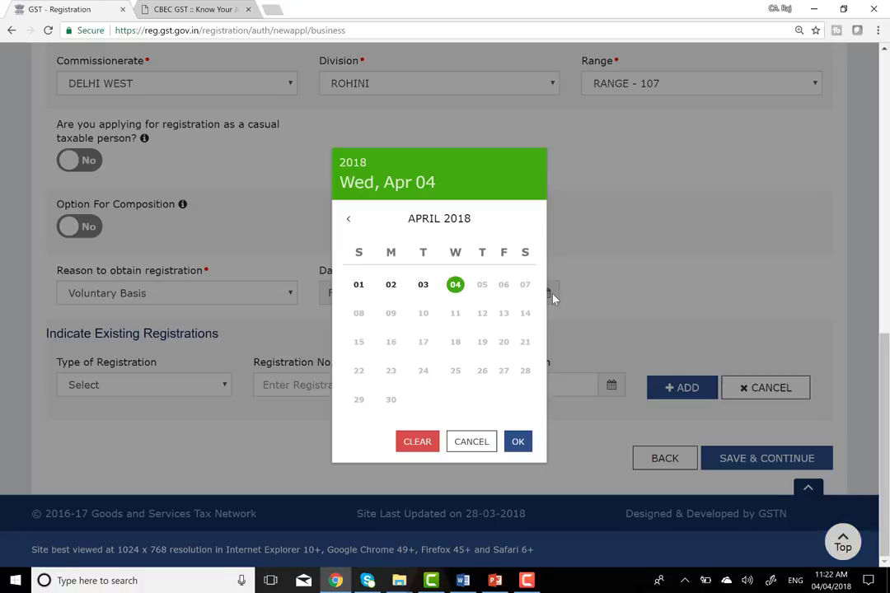
{"action": "left_click", "coordinate": [358, 284]}
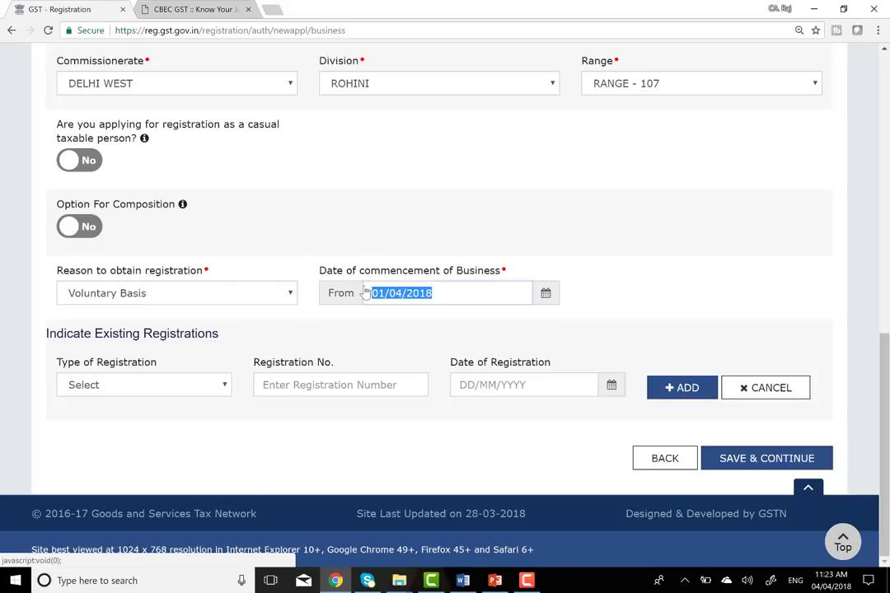
{"action": "left_click", "coordinate": [442, 334]}
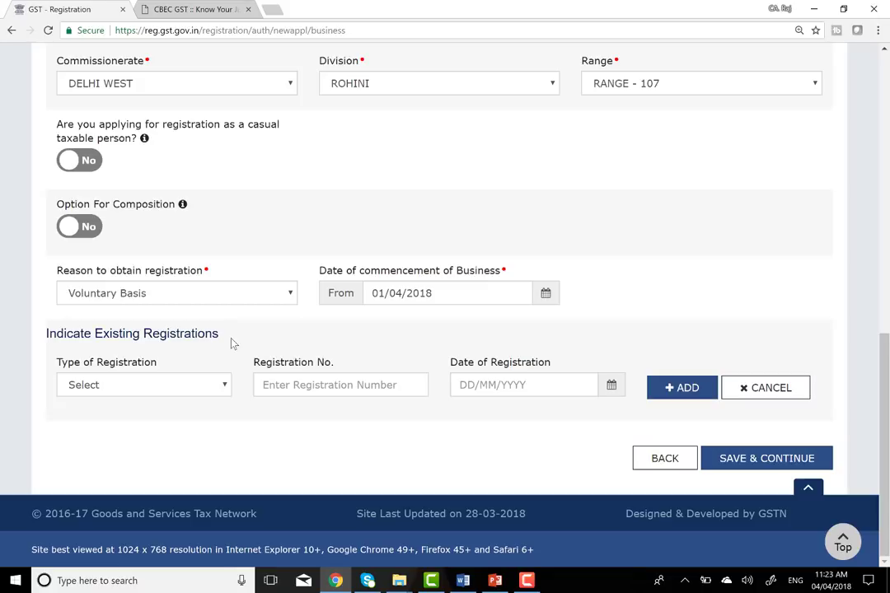
- Try Service Tax Registration Number as an existing registration, visiting its number and date fields
{"action": "left_click", "coordinate": [163, 386]}
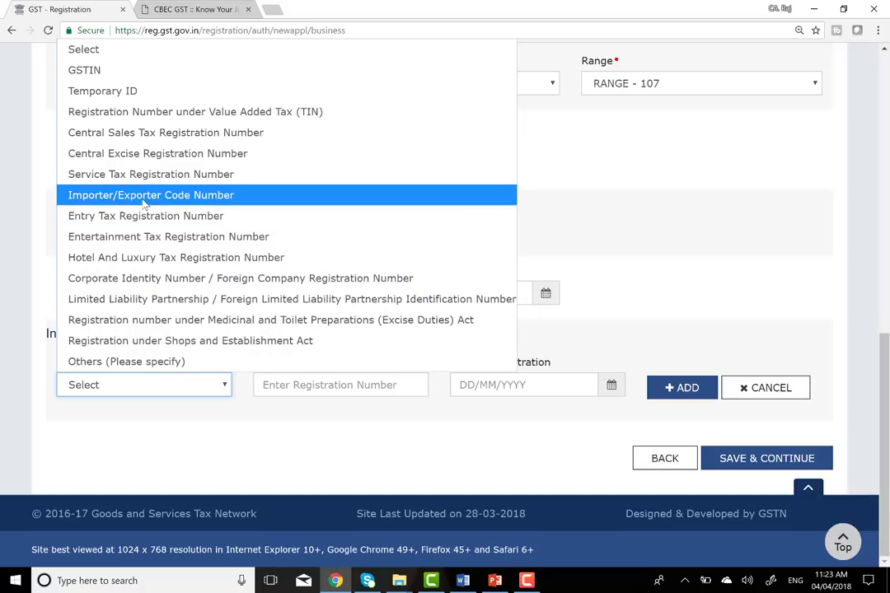
{"action": "left_click", "coordinate": [142, 175]}
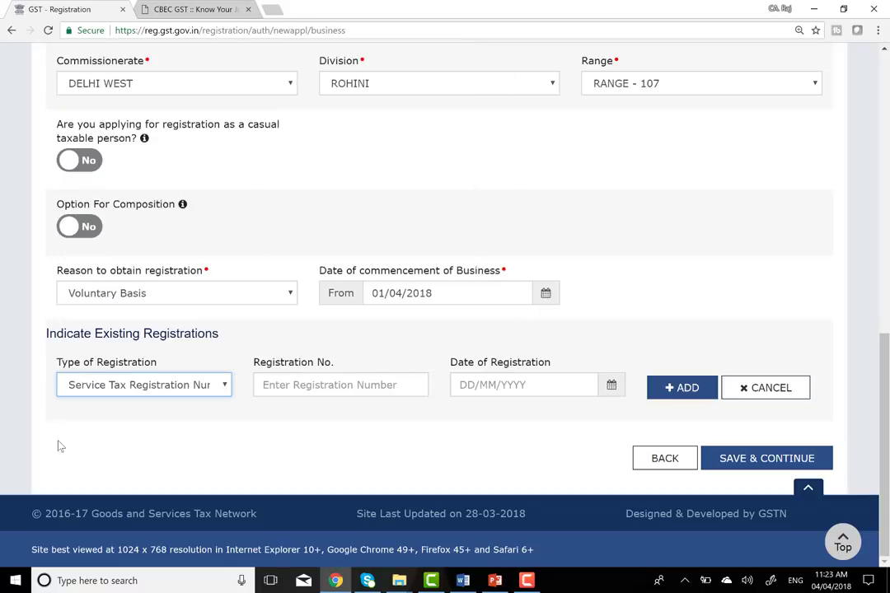
{"action": "left_click", "coordinate": [318, 383]}
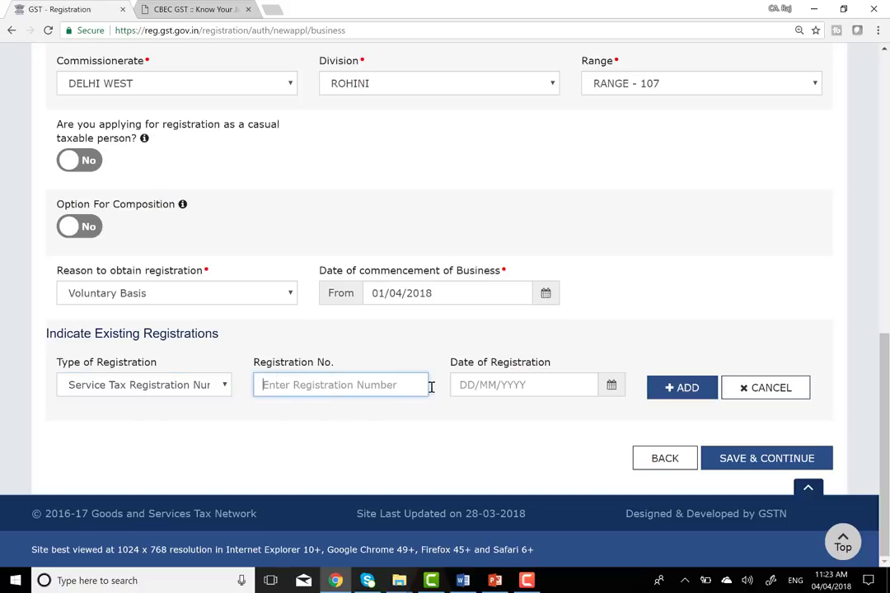
{"action": "left_click", "coordinate": [499, 385]}
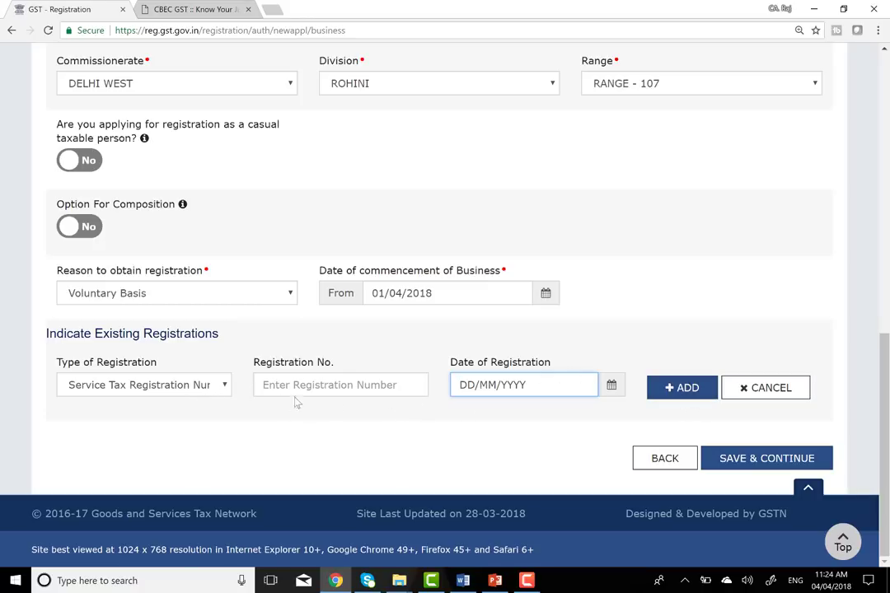
- Reset the existing registration type back to Select, leaving no existing registration recorded
{"action": "left_click", "coordinate": [224, 384]}
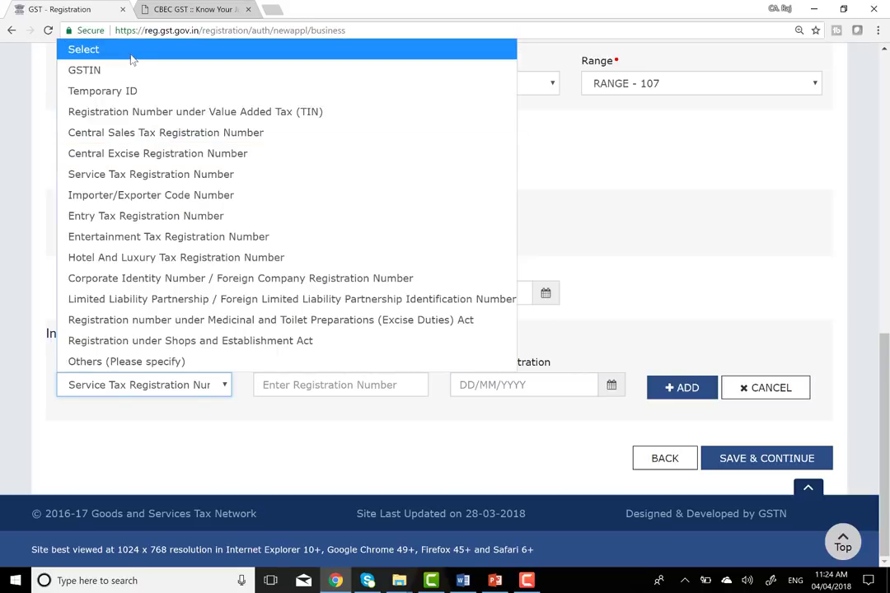
{"action": "left_click", "coordinate": [130, 56]}
{"action": "left_click", "coordinate": [258, 426]}
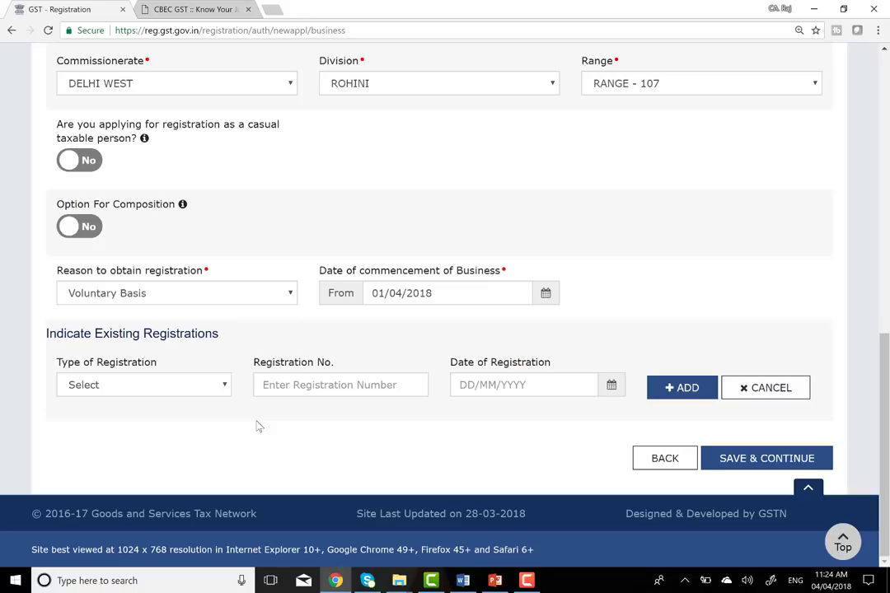
{"action": "left_click", "coordinate": [210, 387]}
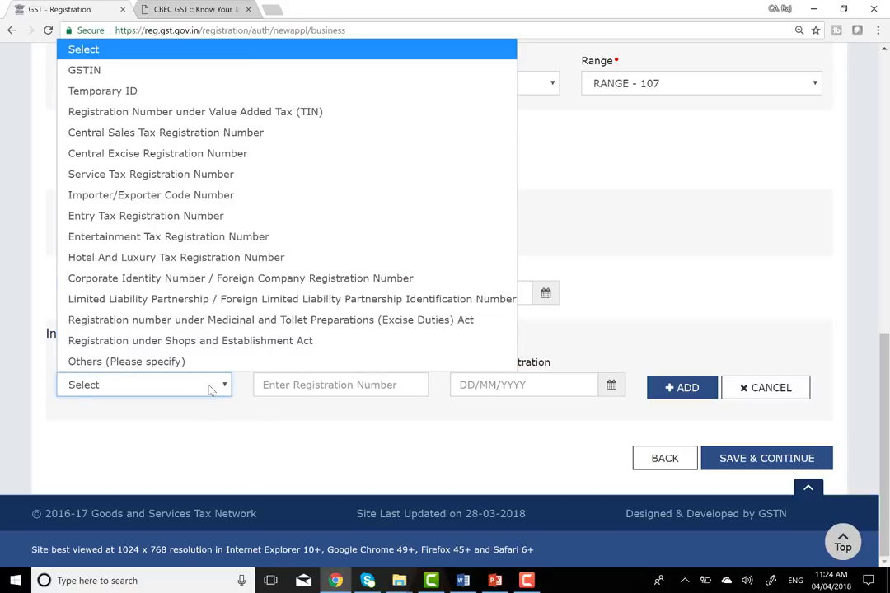
{"action": "left_click", "coordinate": [114, 43]}
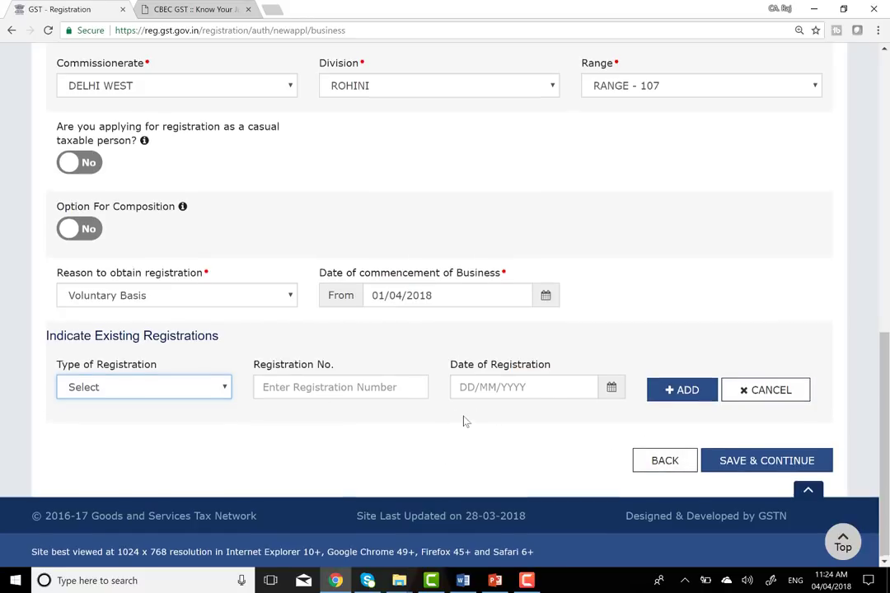
{"action": "scroll", "coordinate": [465, 422], "scroll_direction": "up", "scroll_amount": 10}
{"action": "scroll", "coordinate": [464, 420], "scroll_direction": "down", "scroll_amount": 10}
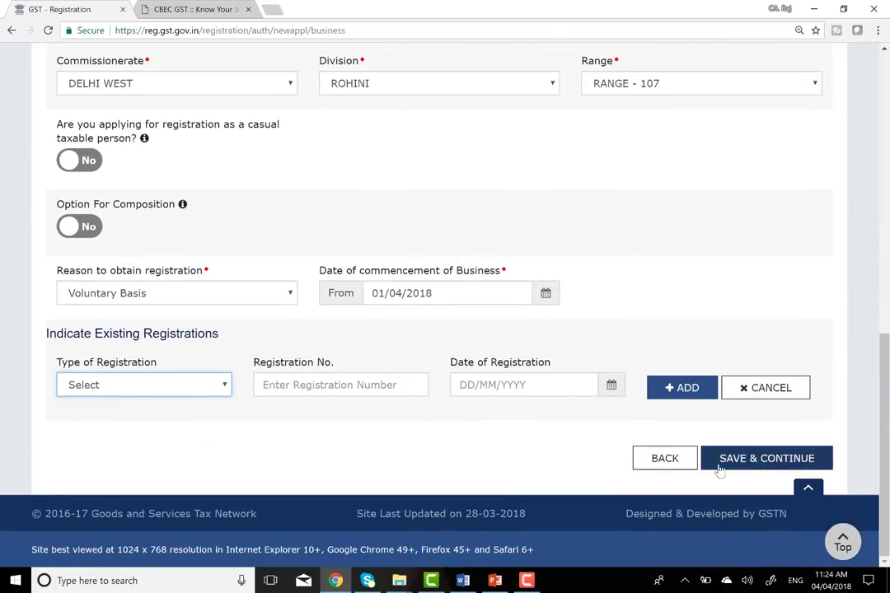
- Save the business details and continue to the Promoter / Partners page
{"action": "left_click", "coordinate": [763, 464]}
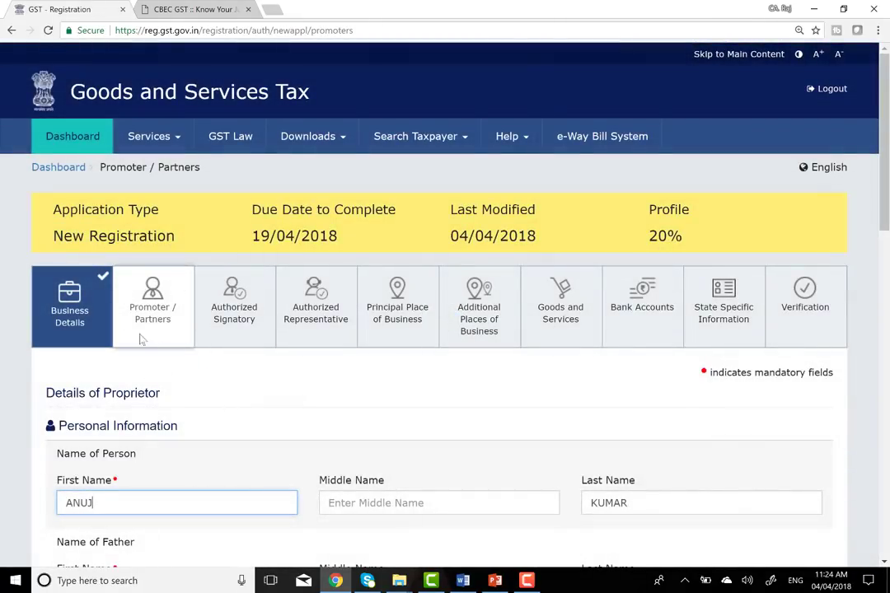
{"action": "scroll", "coordinate": [187, 317], "scroll_direction": "down", "scroll_amount": 1}
{"action": "scroll", "coordinate": [187, 317], "scroll_direction": "down", "scroll_amount": 1}
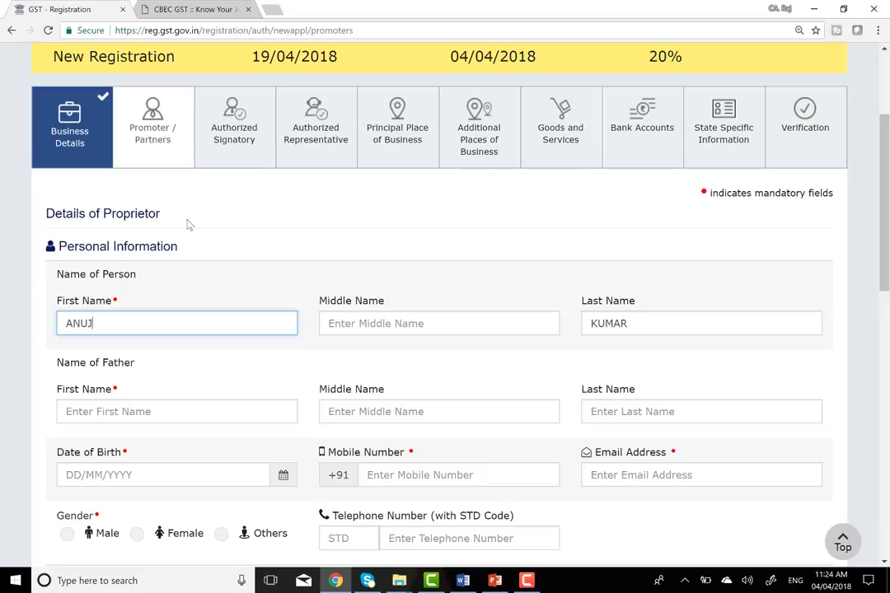
{"action": "scroll", "coordinate": [127, 304], "scroll_direction": "down", "scroll_amount": 3}
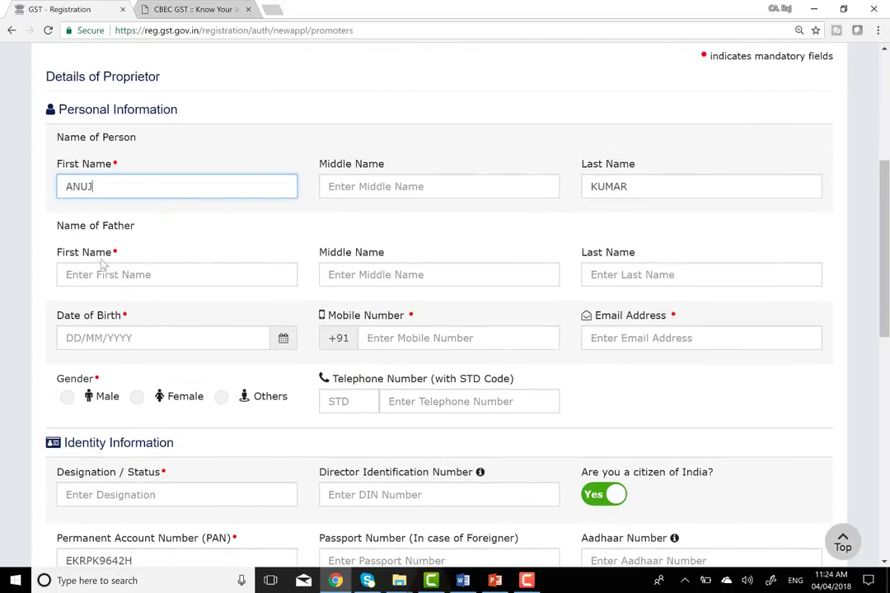
- Enter the father's first name, inserting a space between its two words
{"action": "left_click", "coordinate": [120, 279]}
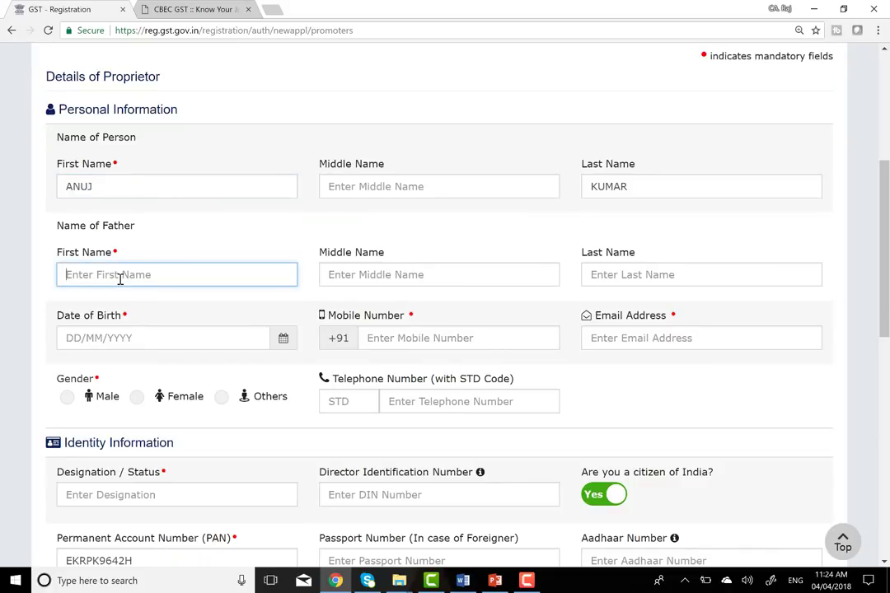
{"action": "type", "text": "GANGA"}
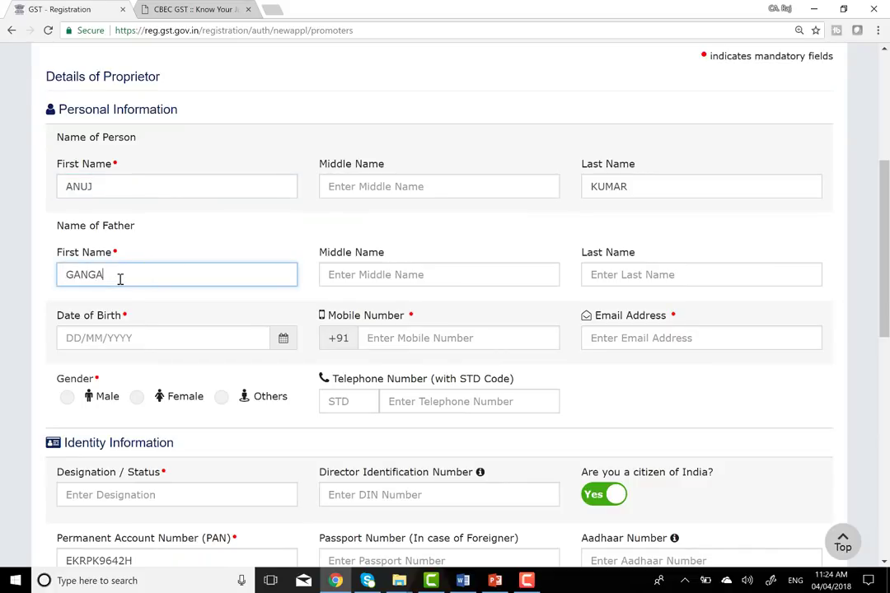
{"action": "type", "text": "SARN"}
{"action": "key", "text": "Left"}
{"action": "key", "text": "Left"}
{"action": "left_click", "coordinate": [200, 341]}
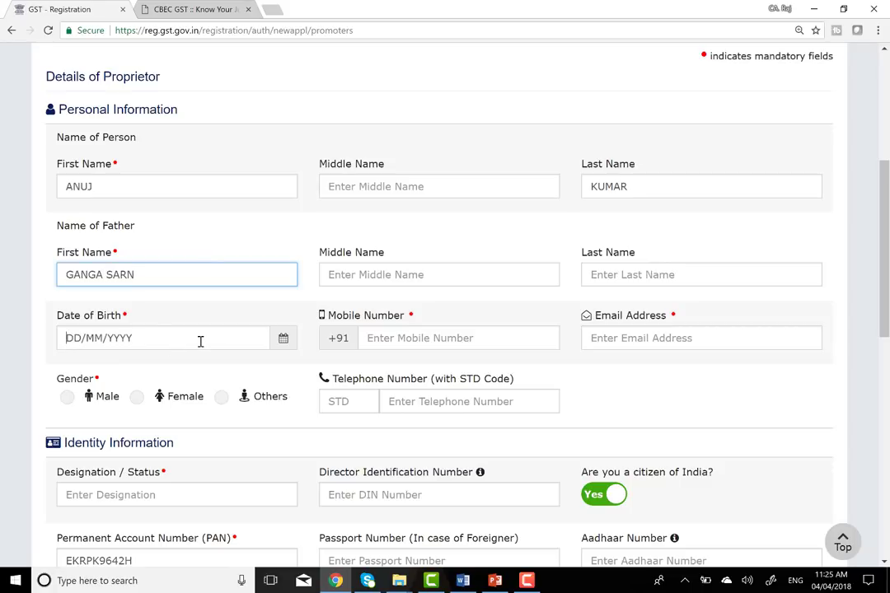
{"action": "left_click", "coordinate": [283, 338]}
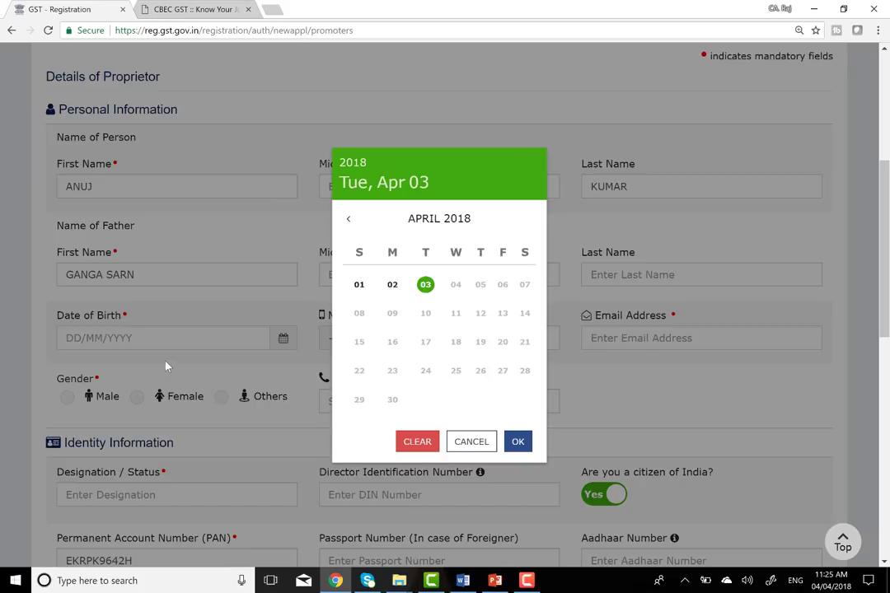
{"action": "left_click", "coordinate": [471, 441]}
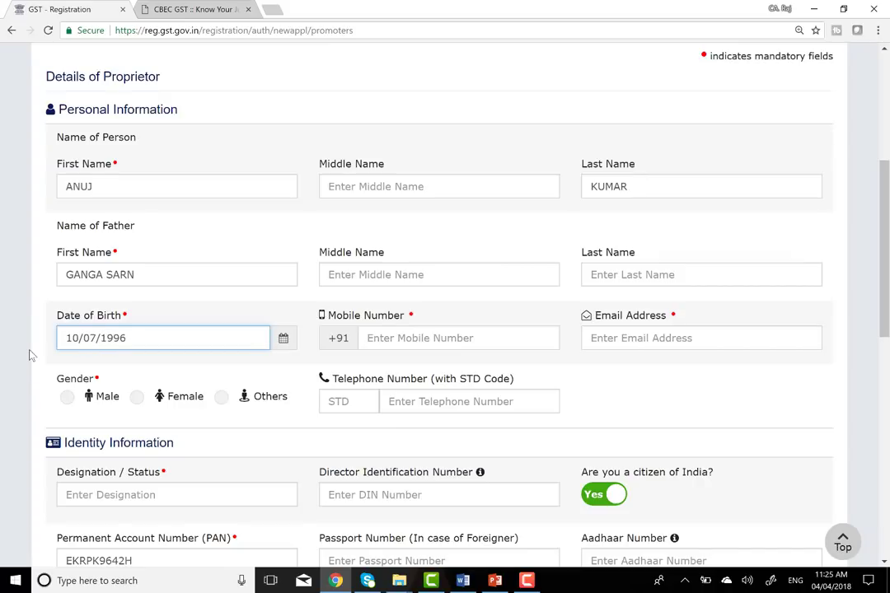
- Fill in the proprietor's mobile number and e-mail address
{"action": "left_click", "coordinate": [420, 340]}
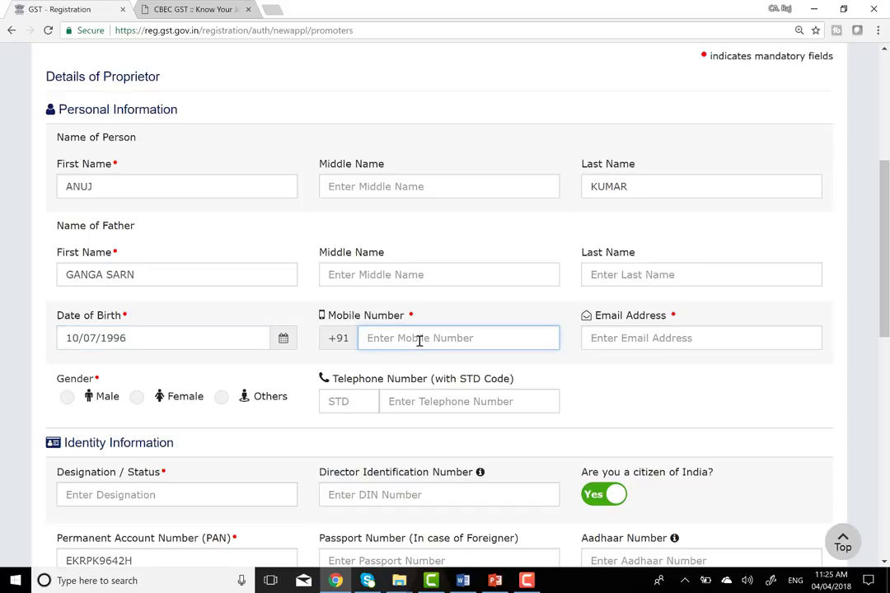
{"action": "type", "text": "8888888888"}
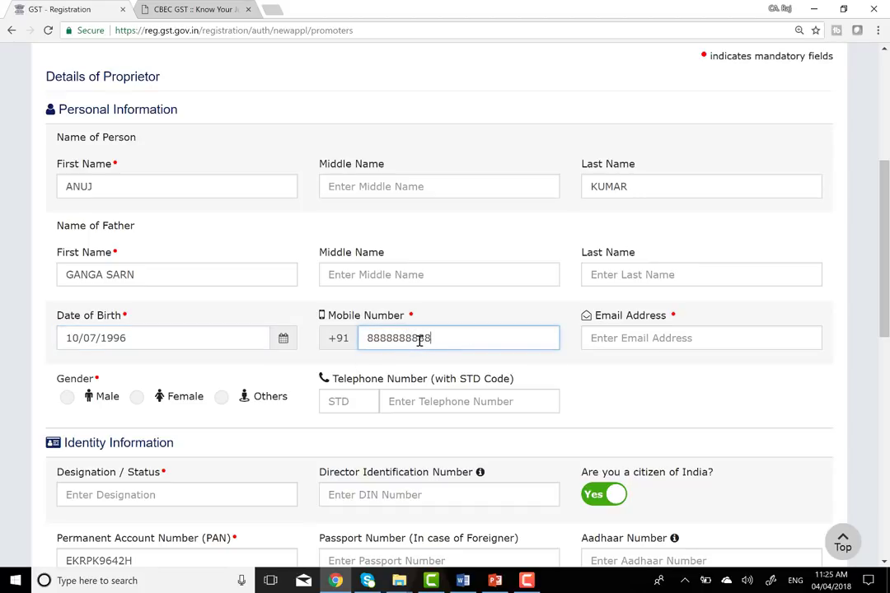
{"action": "key", "text": "Tab"}
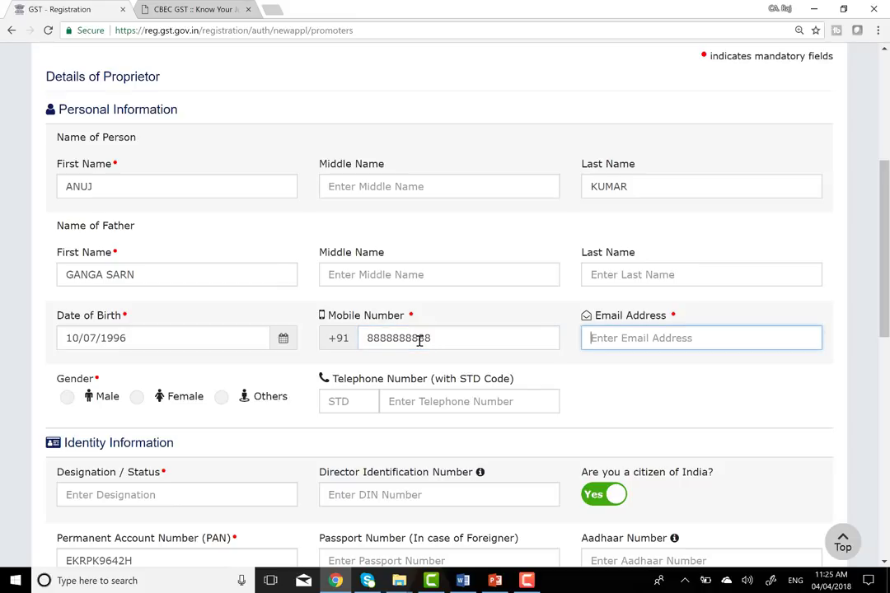
{"action": "type", "text": "DFGDG@GH.COM"}
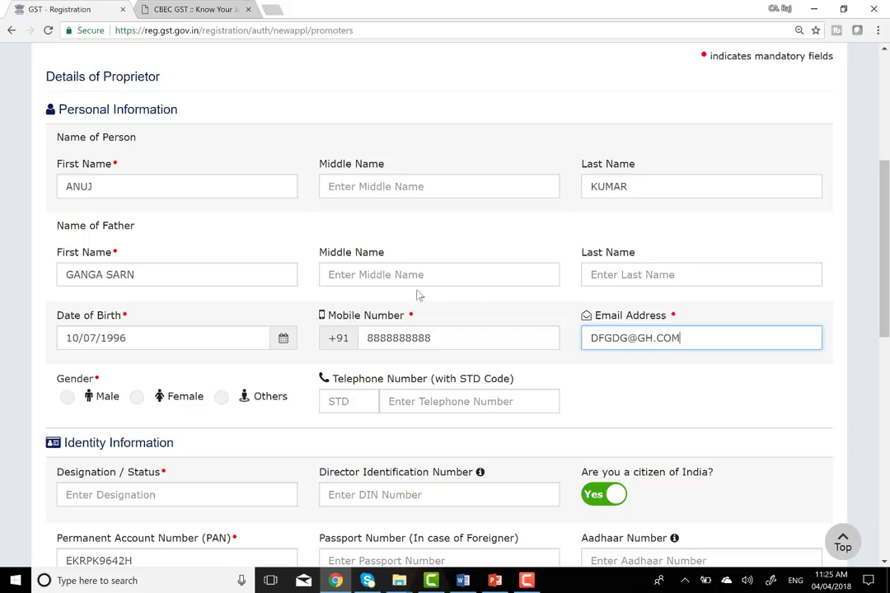
{"action": "scroll", "coordinate": [649, 338], "scroll_direction": "down", "scroll_amount": 2}
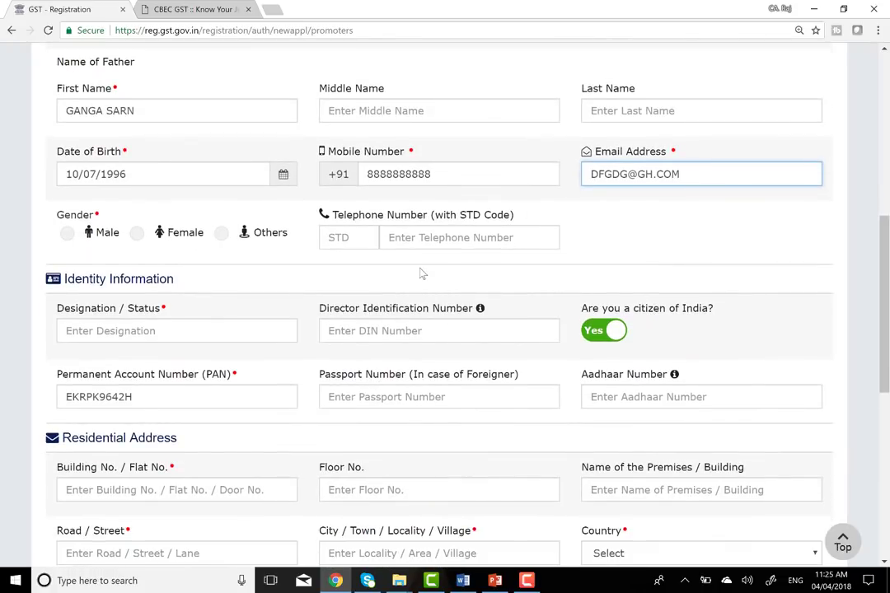
- Set the proprietor's gender to Male
{"action": "left_click", "coordinate": [66, 233]}
{"action": "left_click", "coordinate": [429, 244]}
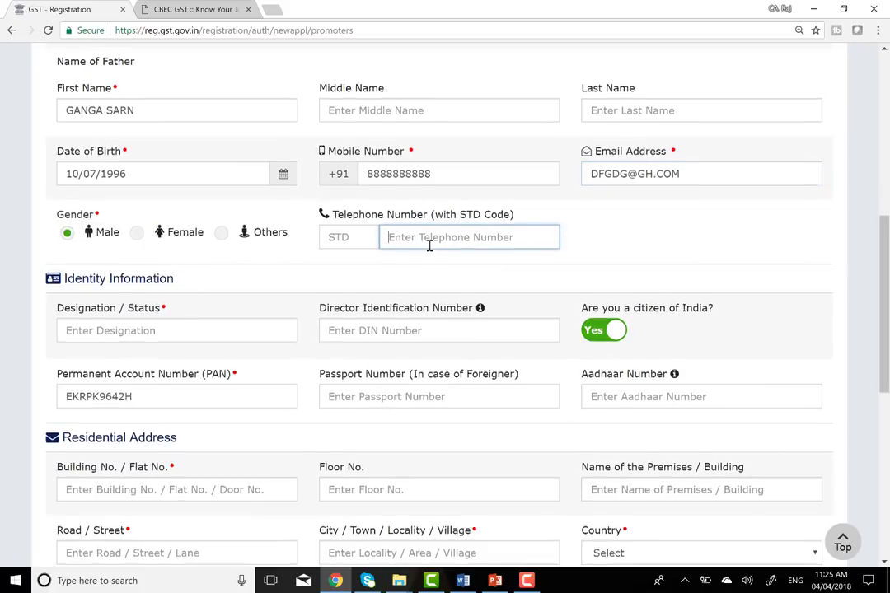
{"action": "scroll", "coordinate": [429, 245], "scroll_direction": "down", "scroll_amount": 3}
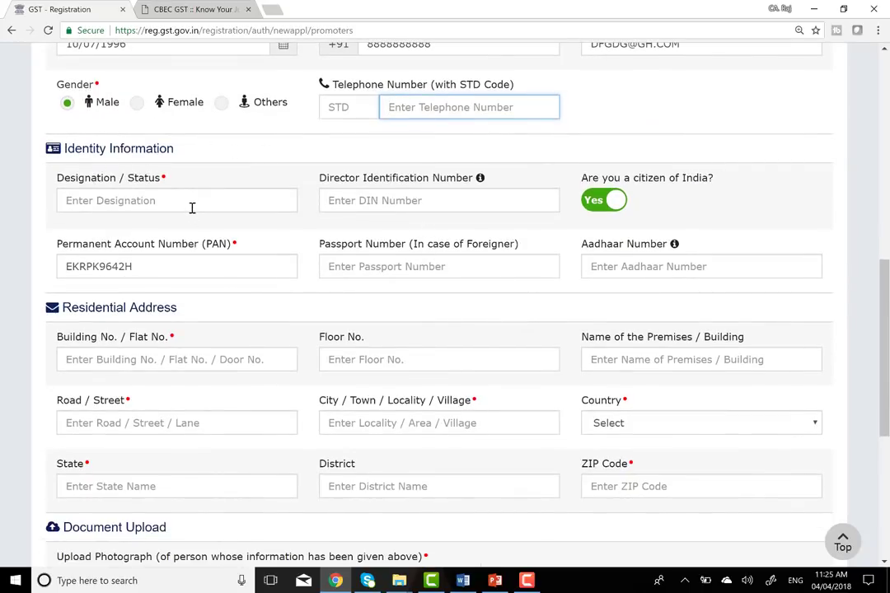
{"action": "scroll", "coordinate": [192, 206], "scroll_direction": "up", "scroll_amount": 7}
{"action": "scroll", "coordinate": [192, 205], "scroll_direction": "down", "scroll_amount": 3}
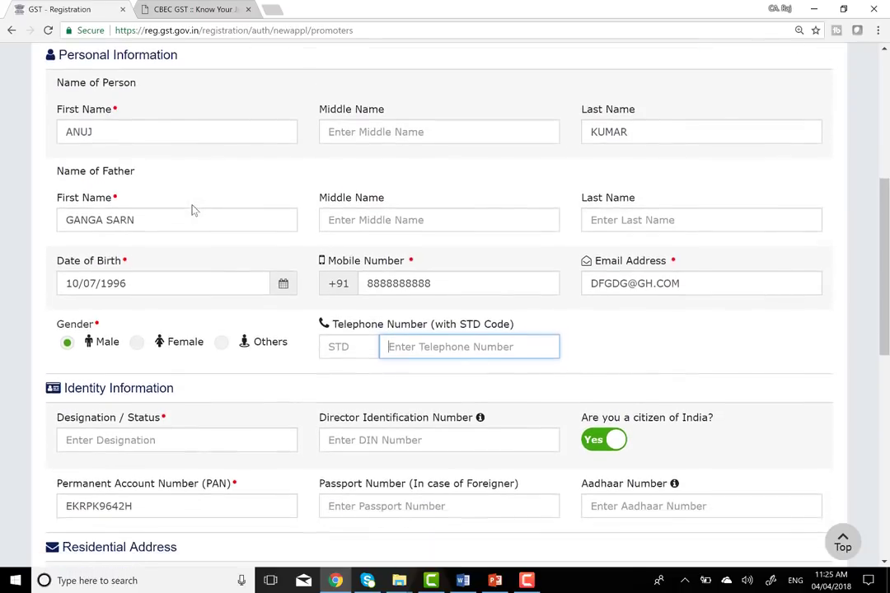
{"action": "scroll", "coordinate": [192, 205], "scroll_direction": "down", "scroll_amount": 2}
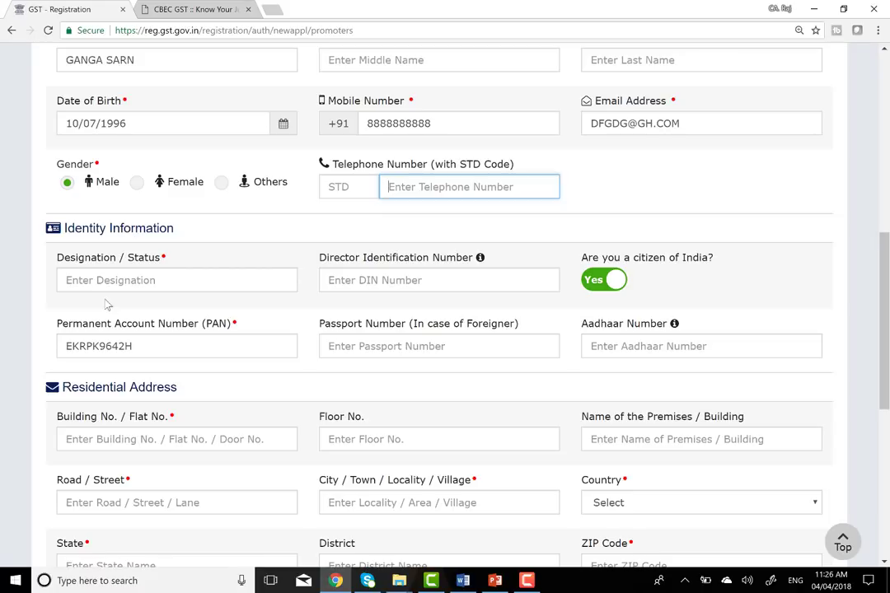
- Enter OWNER as Designation / Status, then move through the Passport and Aadhaar fields
{"action": "left_click", "coordinate": [122, 280]}
{"action": "type", "text": "O"}
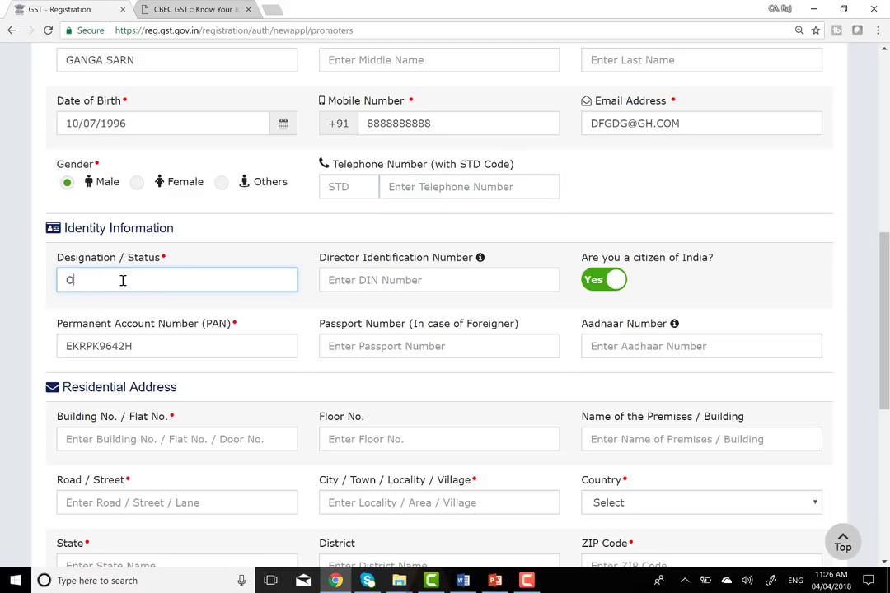
{"action": "type", "text": "WNER"}
{"action": "scroll", "coordinate": [387, 287], "scroll_direction": "down", "scroll_amount": 1}
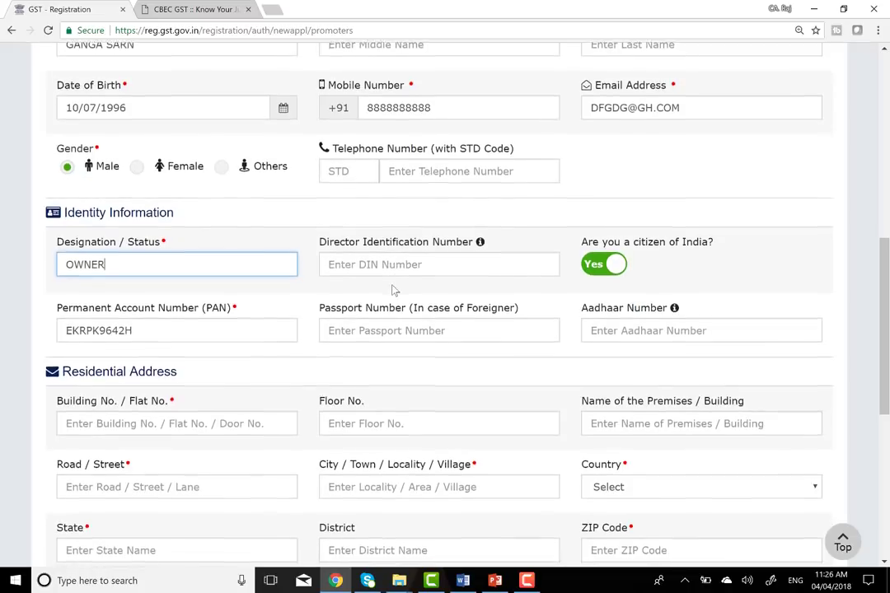
{"action": "scroll", "coordinate": [187, 281], "scroll_direction": "down", "scroll_amount": 1}
{"action": "left_click", "coordinate": [364, 285]}
{"action": "left_click", "coordinate": [636, 282]}
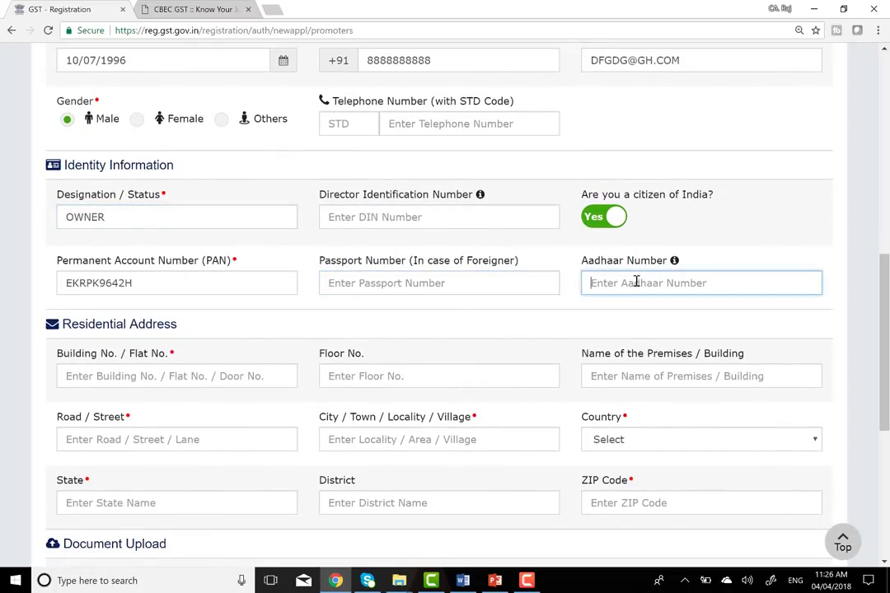
{"action": "scroll", "coordinate": [467, 276], "scroll_direction": "down", "scroll_amount": 1}
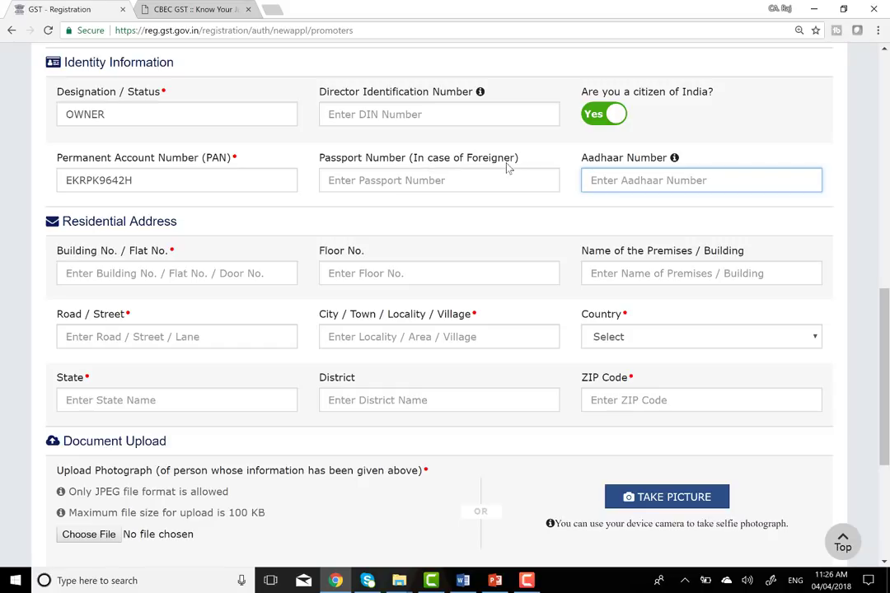
{"action": "left_click", "coordinate": [600, 116]}
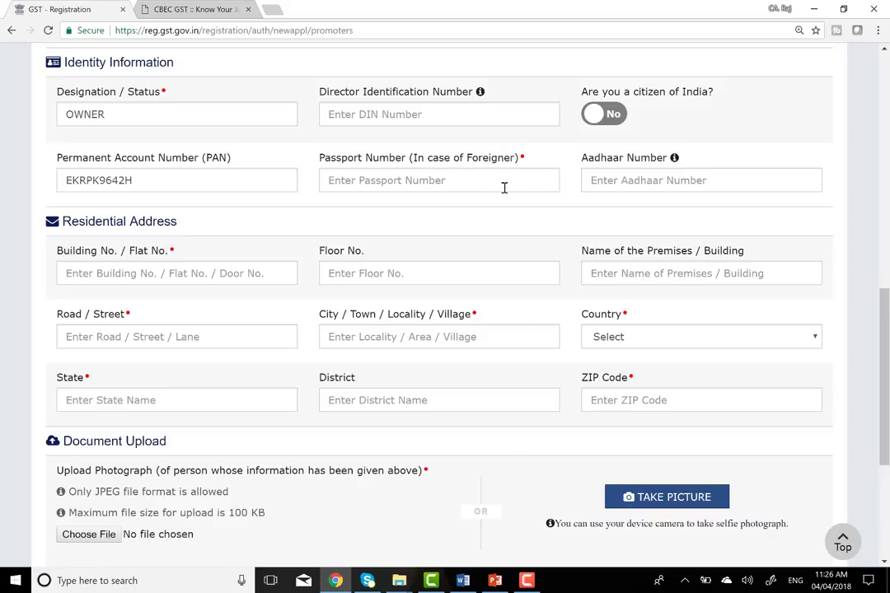
{"action": "left_click", "coordinate": [617, 117]}
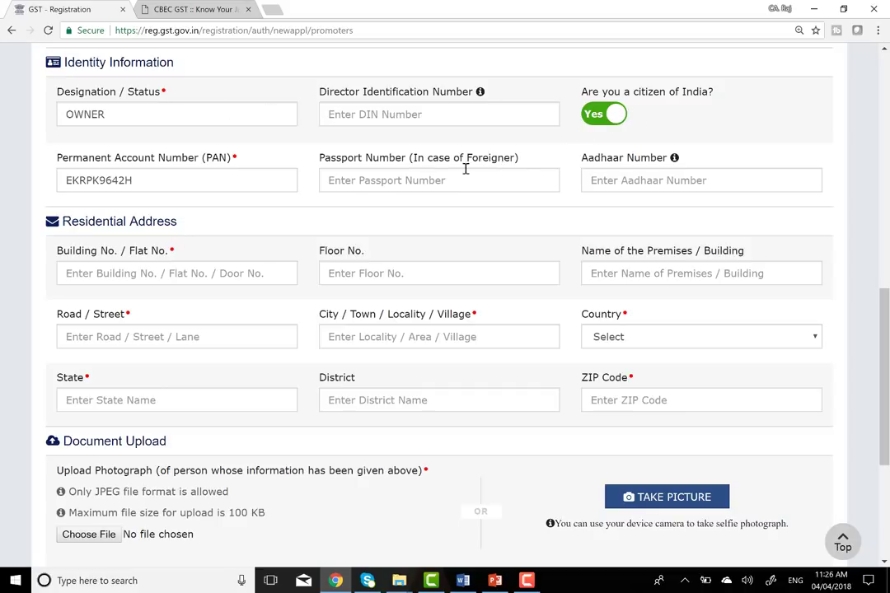
{"action": "left_click", "coordinate": [596, 114]}
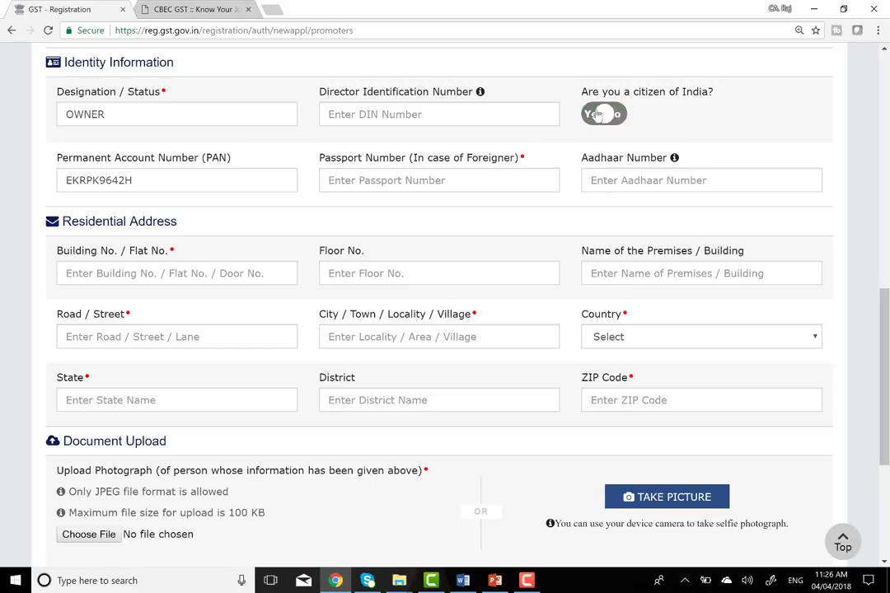
{"action": "left_click", "coordinate": [618, 115]}
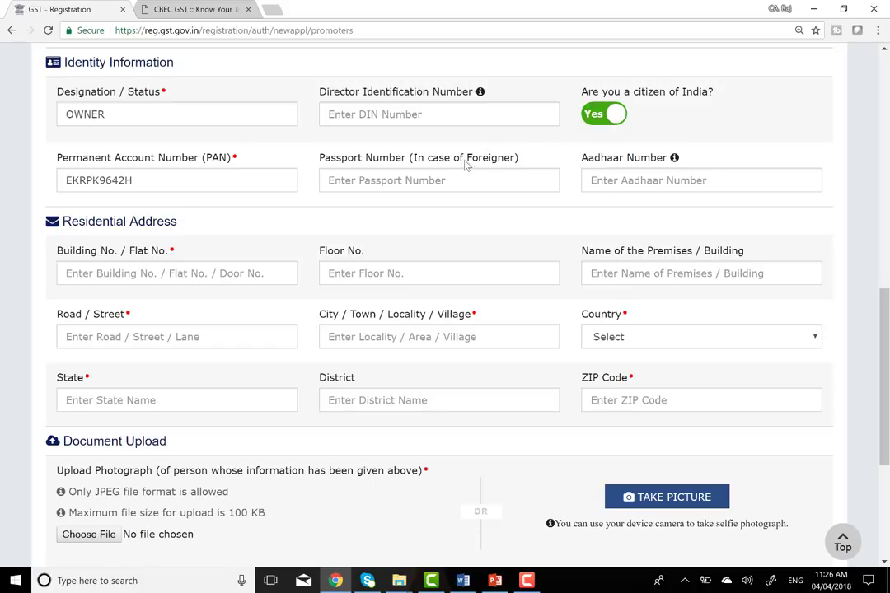
{"action": "left_click", "coordinate": [686, 180]}
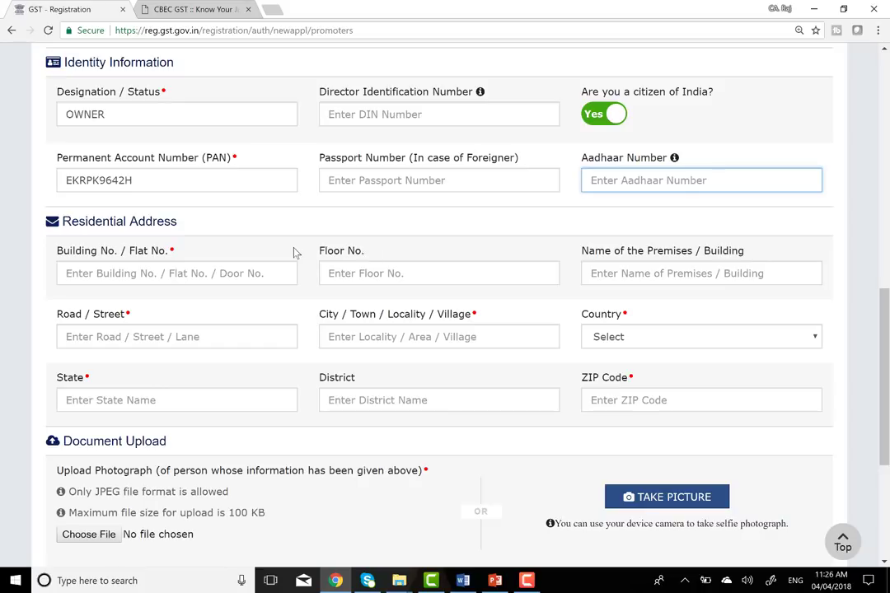
{"action": "scroll", "coordinate": [294, 252], "scroll_direction": "down", "scroll_amount": 1}
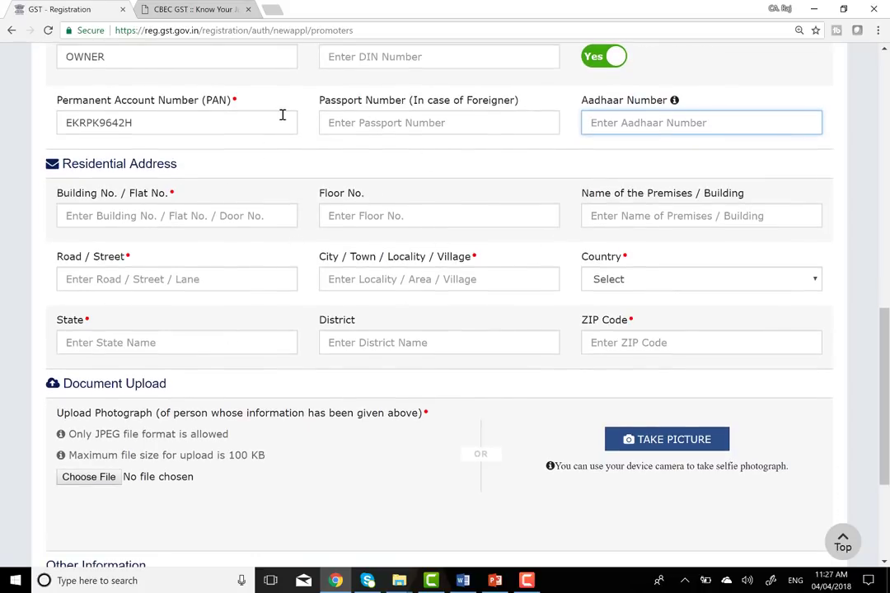
- Fill the residential Building No., Premises and Road / Street fields with placeholder text
{"action": "left_click", "coordinate": [110, 213]}
{"action": "type", "text": "R65"}
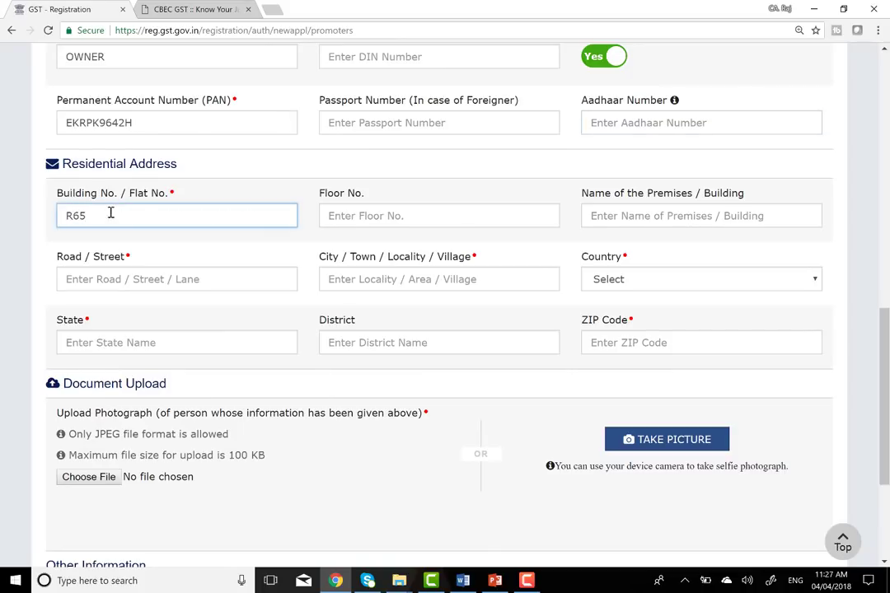
{"action": "type", "text": "GJH"}
{"action": "key", "text": "Tab"}
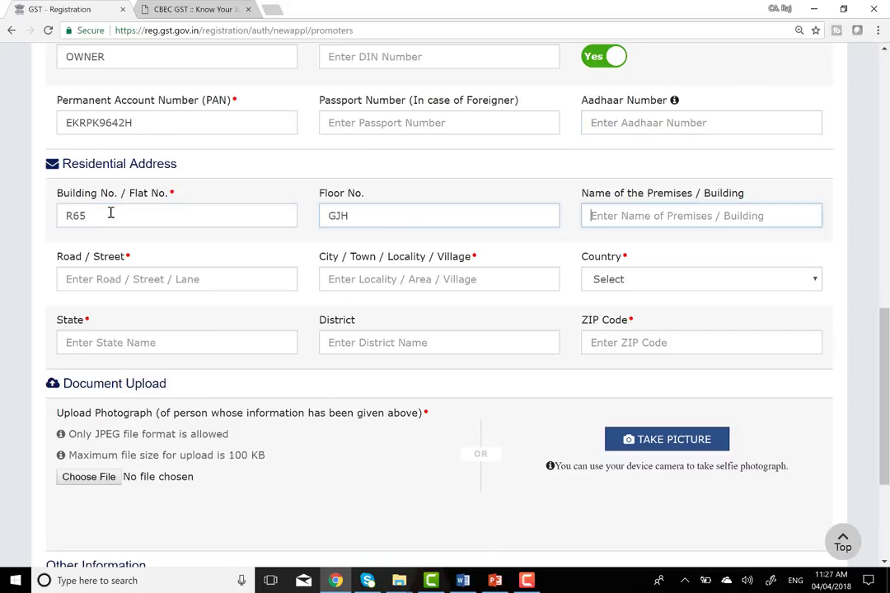
{"action": "type", "text": "HJG"}
{"action": "key", "text": "Tab"}
{"action": "type", "text": "GJHG"}
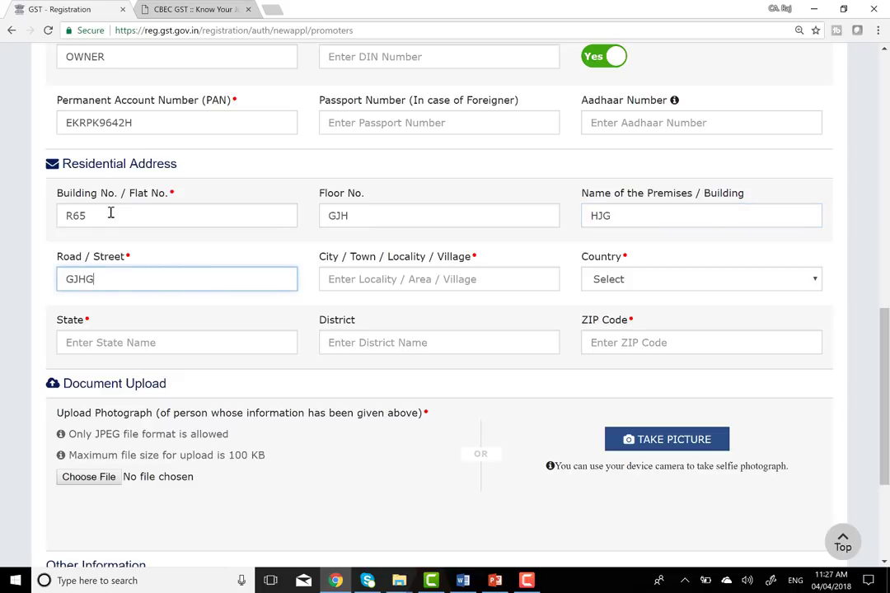
{"action": "type", "text": "GJG"}
{"action": "key", "text": "Tab"}
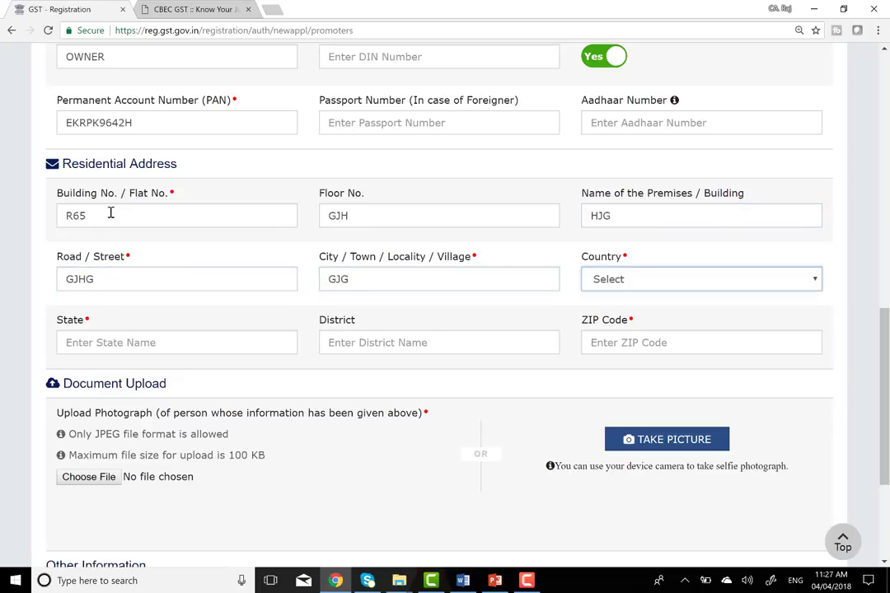
- Set the residential address country to India
{"action": "left_click", "coordinate": [725, 281]}
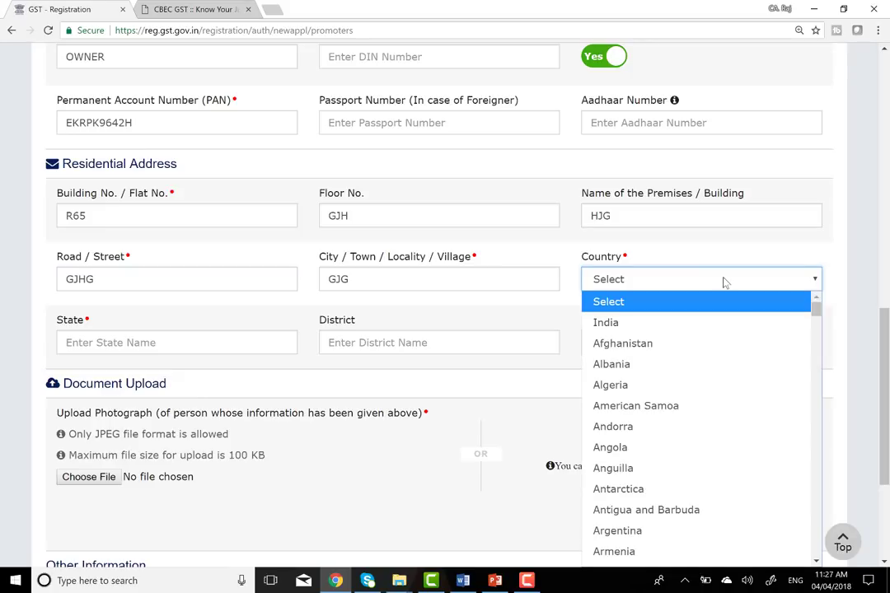
{"action": "key", "text": "d"}
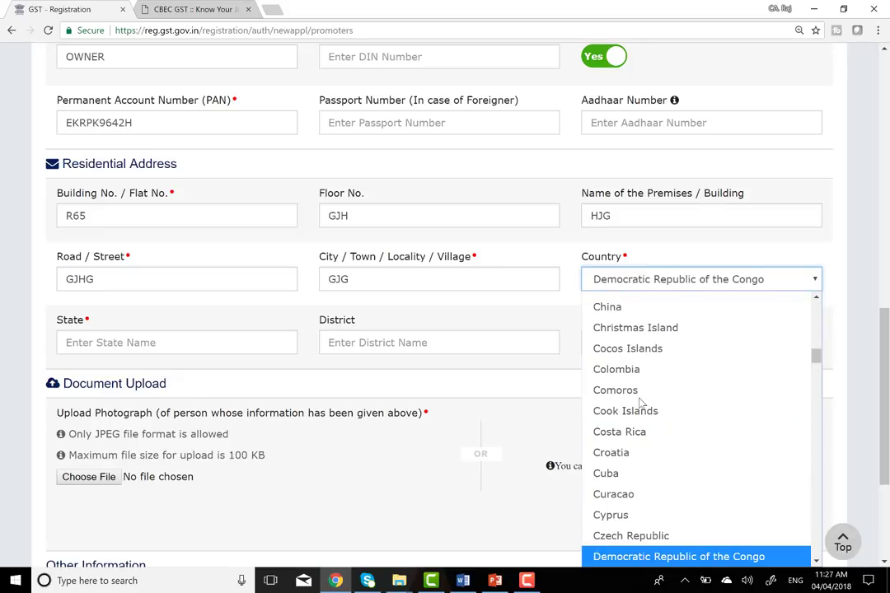
{"action": "key", "text": "Down"}
{"action": "key", "text": "Down"}
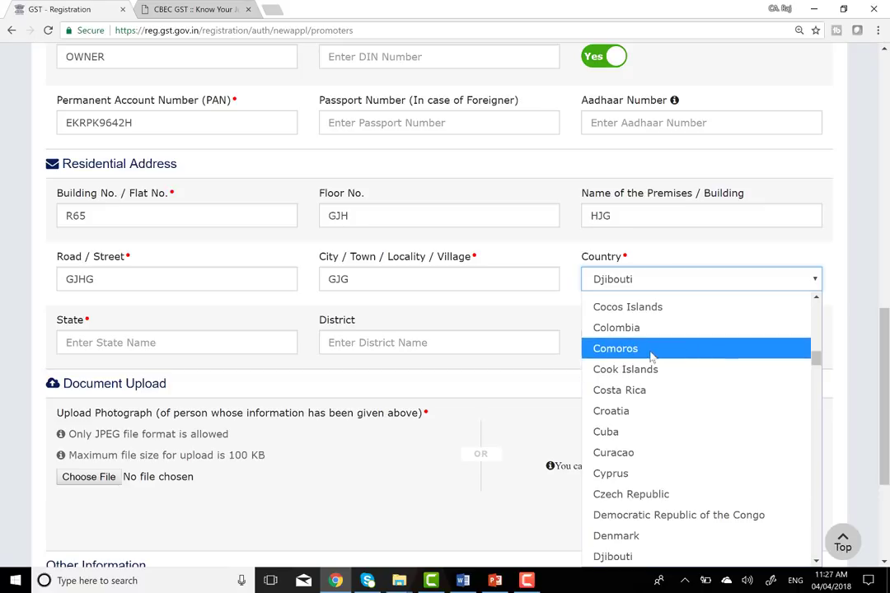
{"action": "left_click", "coordinate": [443, 289]}
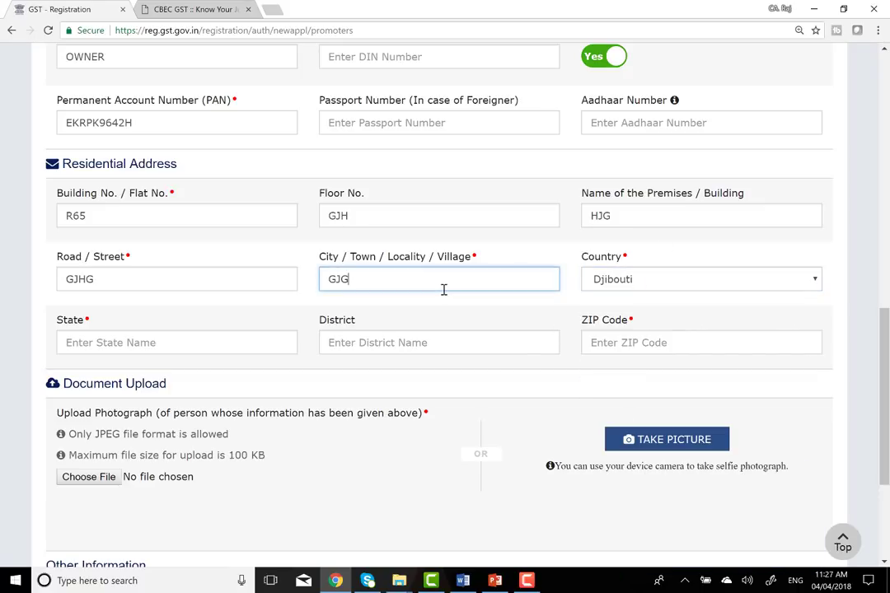
{"action": "left_click", "coordinate": [658, 280]}
{"action": "key", "text": "i"}
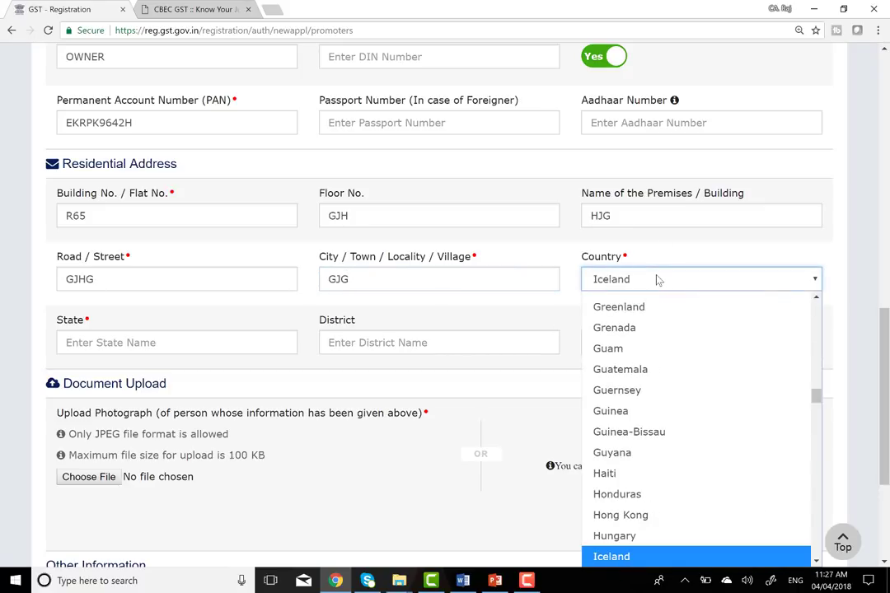
{"action": "key", "text": "i"}
{"action": "key", "text": "n"}
{"action": "key", "text": "Down"}
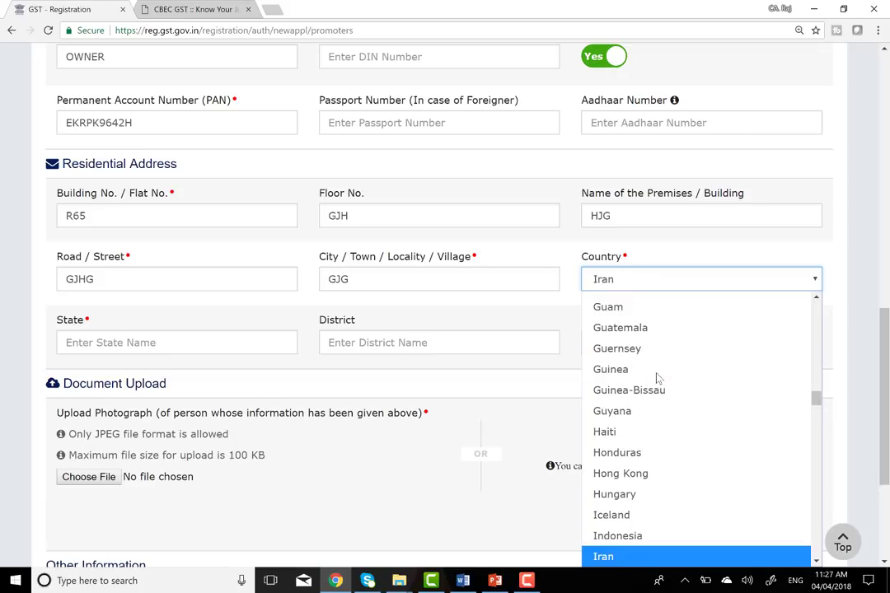
{"action": "key", "text": "Down"}
{"action": "key", "text": "Return"}
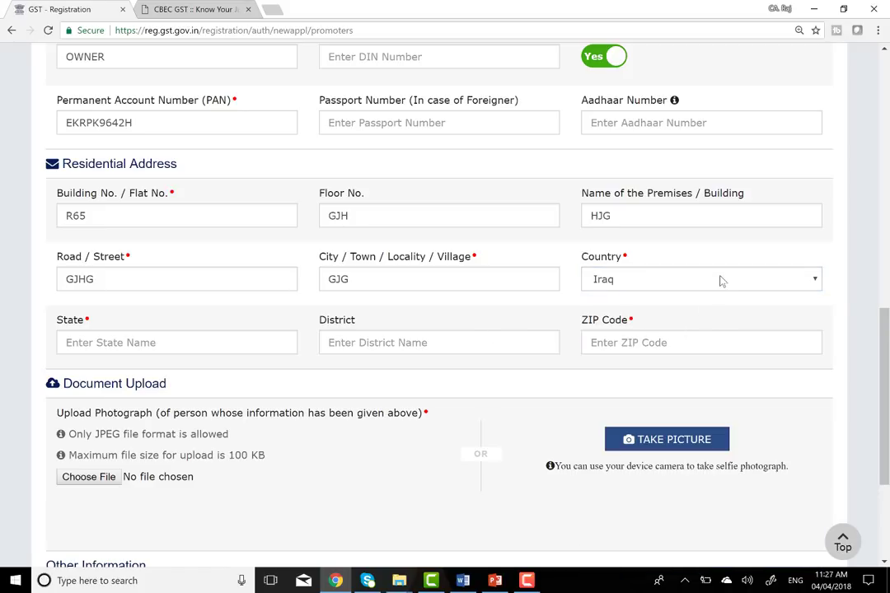
{"action": "left_click", "coordinate": [720, 281]}
{"action": "scroll", "coordinate": [810, 373], "scroll_direction": "up", "scroll_amount": 5}
{"action": "scroll", "coordinate": [806, 375], "scroll_direction": "up", "scroll_amount": 15}
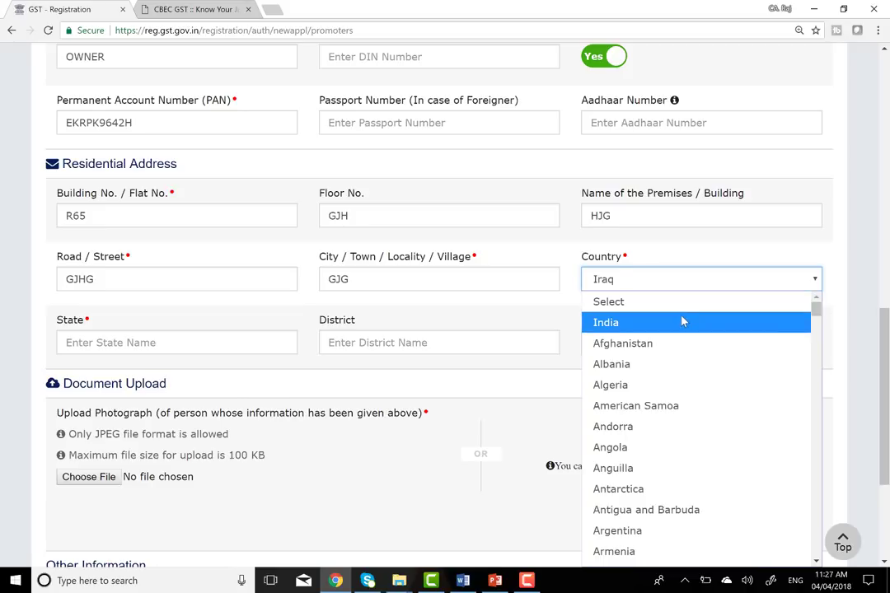
{"action": "left_click", "coordinate": [682, 321]}
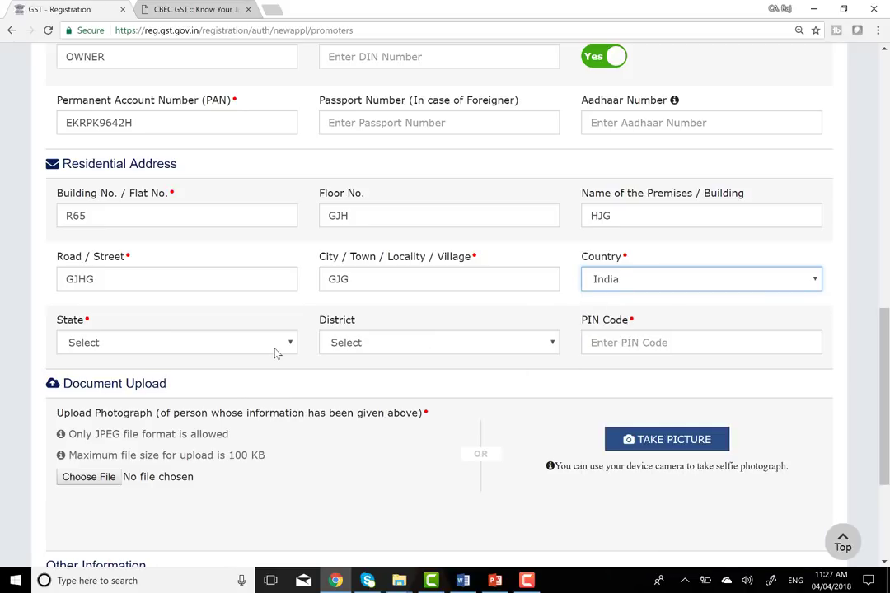
- Choose state Delhi and district North West Delhi, and enter the PIN code
{"action": "left_click", "coordinate": [276, 346]}
{"action": "left_click", "coordinate": [109, 228]}
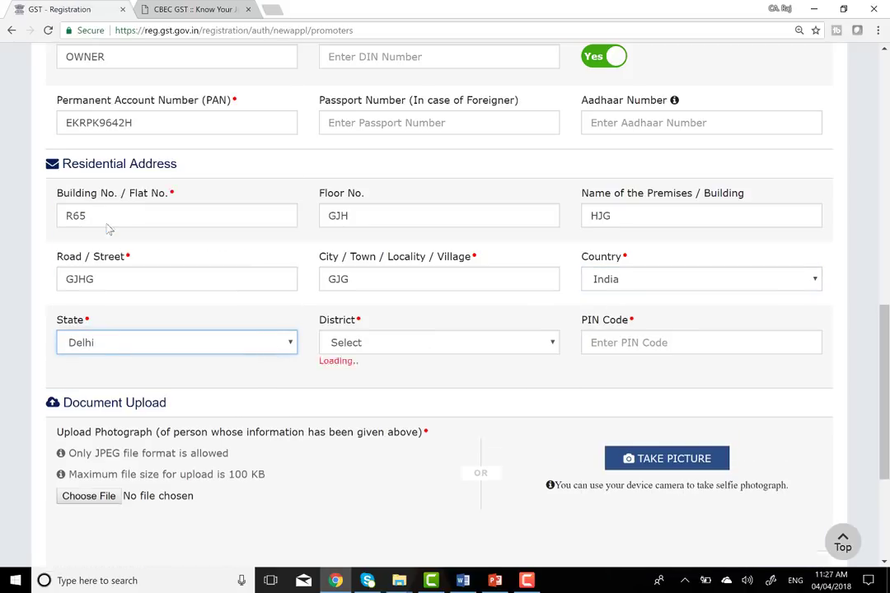
{"action": "left_click", "coordinate": [465, 340]}
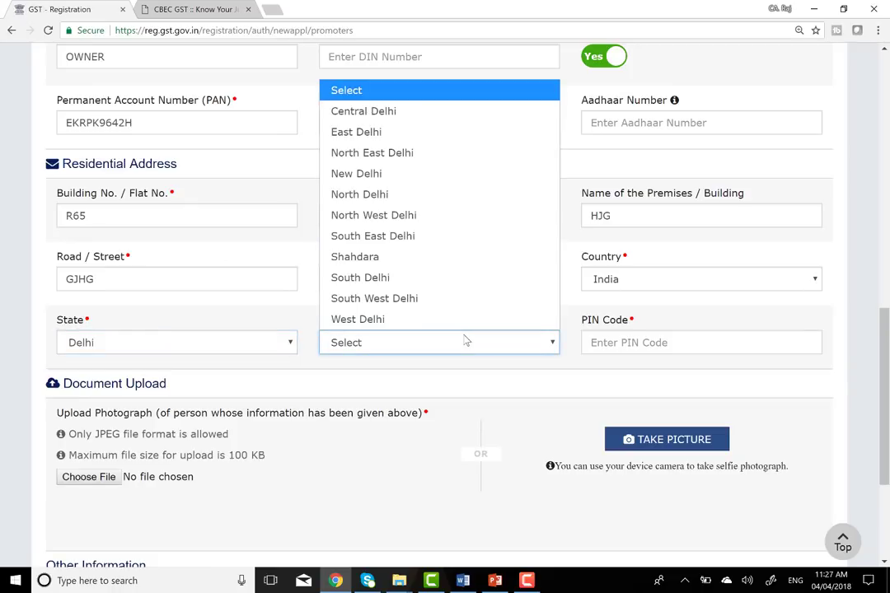
{"action": "left_click", "coordinate": [408, 216]}
{"action": "left_click", "coordinate": [683, 342]}
{"action": "type", "text": "110085"}
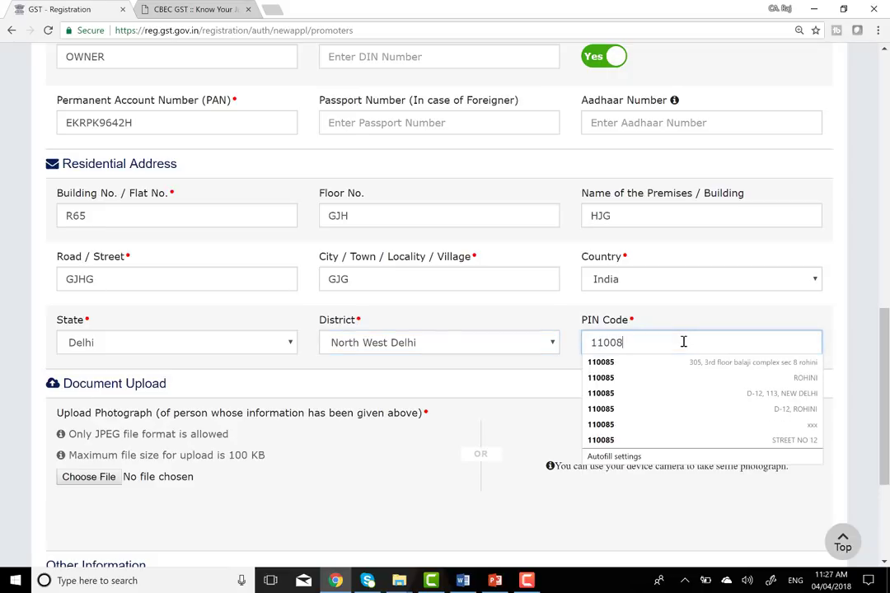
{"action": "left_click", "coordinate": [677, 318]}
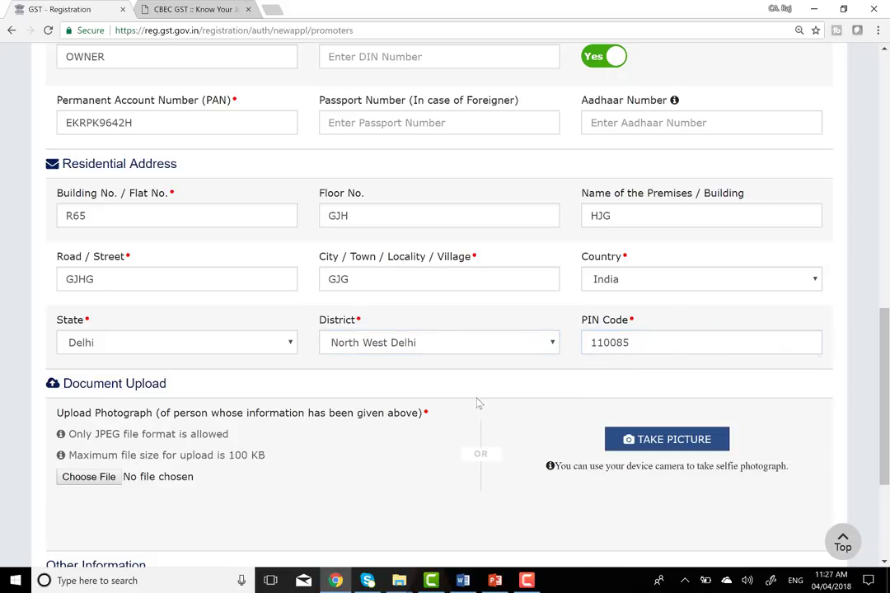
{"action": "scroll", "coordinate": [479, 403], "scroll_direction": "down", "scroll_amount": 3}
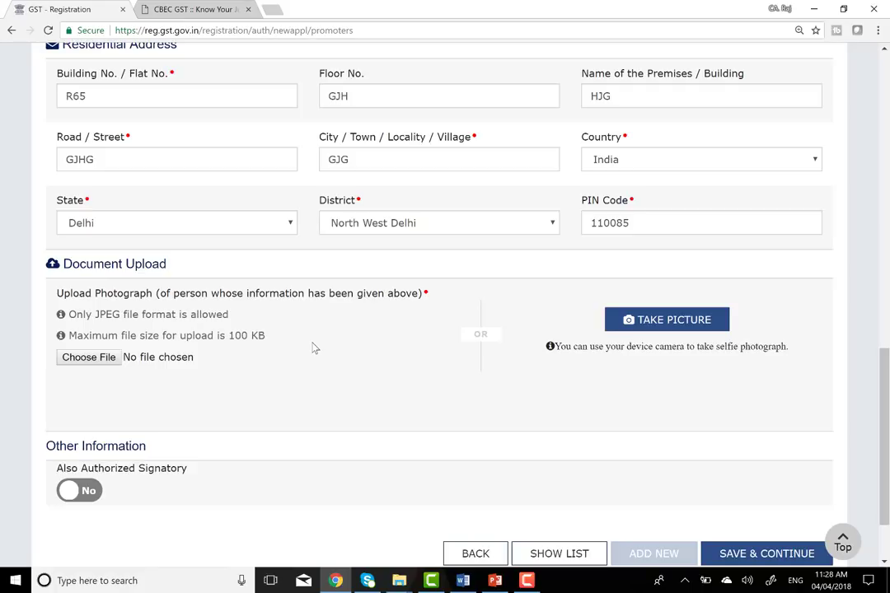
{"action": "scroll", "coordinate": [320, 303], "scroll_direction": "up", "scroll_amount": 7}
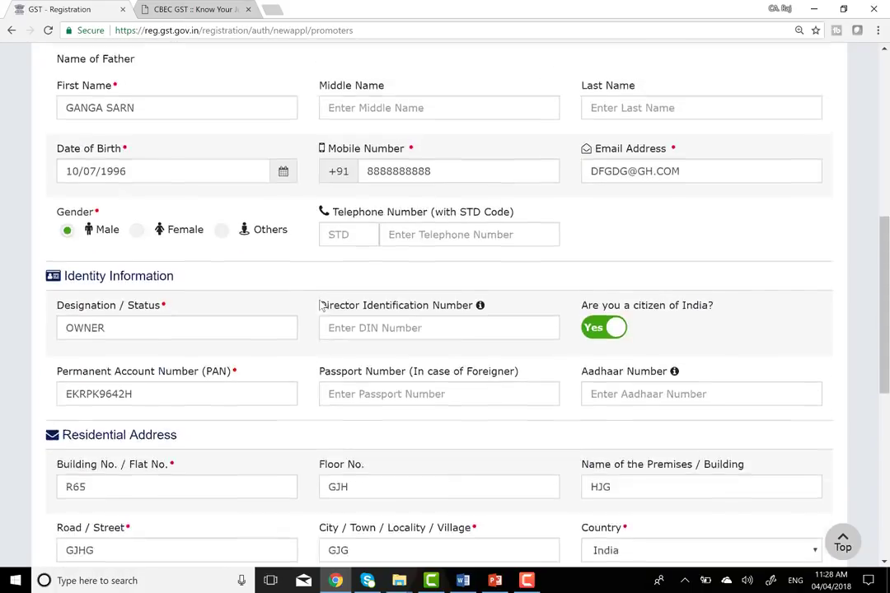
{"action": "scroll", "coordinate": [119, 197], "scroll_direction": "down", "scroll_amount": 7}
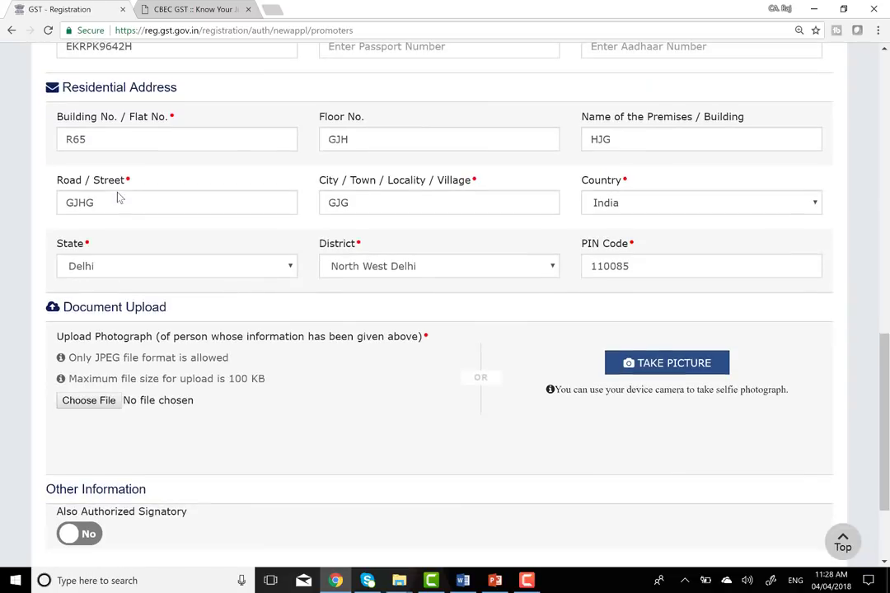
{"action": "scroll", "coordinate": [219, 357], "scroll_direction": "down", "scroll_amount": 2}
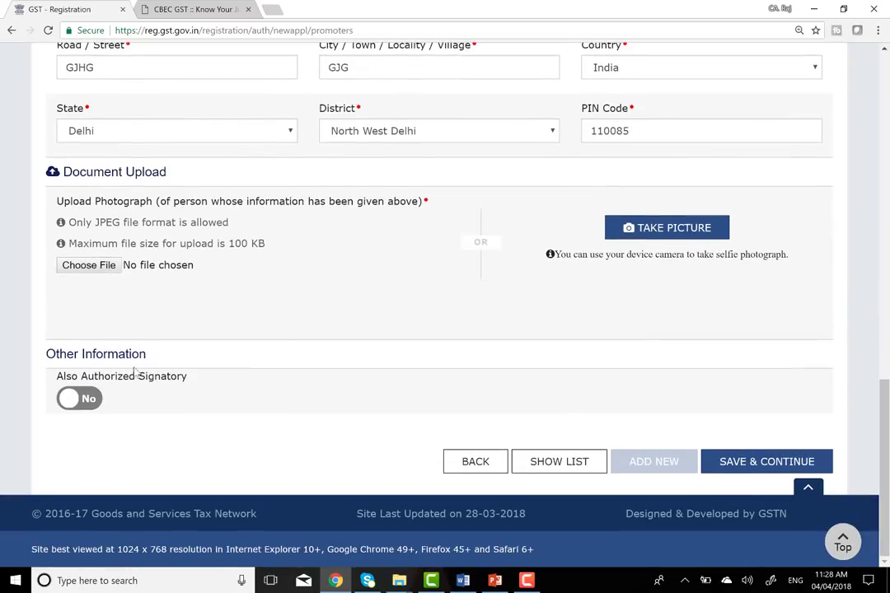
{"action": "left_click", "coordinate": [82, 400]}
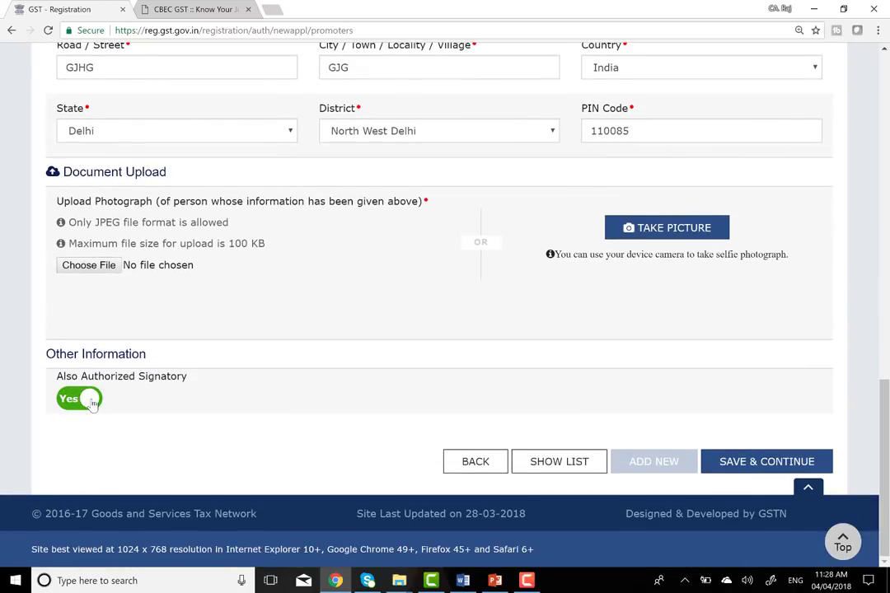
{"action": "left_click", "coordinate": [93, 402]}
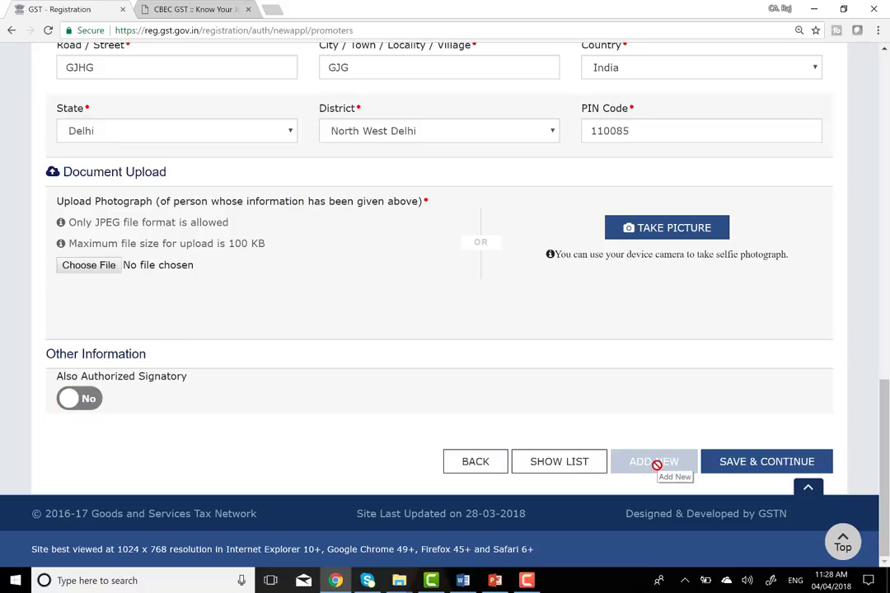
{"action": "scroll", "coordinate": [592, 295], "scroll_direction": "up", "scroll_amount": 6}
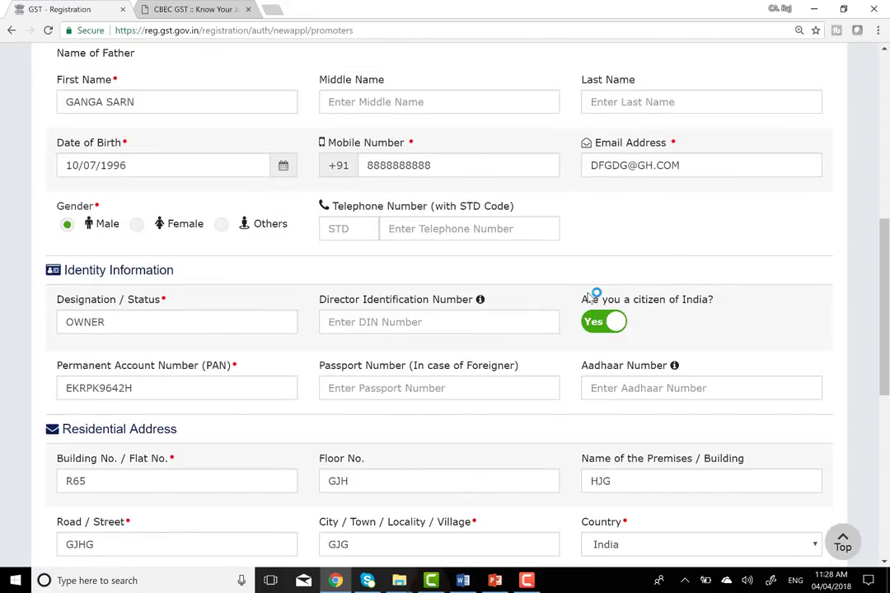
{"action": "scroll", "coordinate": [591, 295], "scroll_direction": "up", "scroll_amount": 3}
{"action": "scroll", "coordinate": [590, 294], "scroll_direction": "down", "scroll_amount": 6}
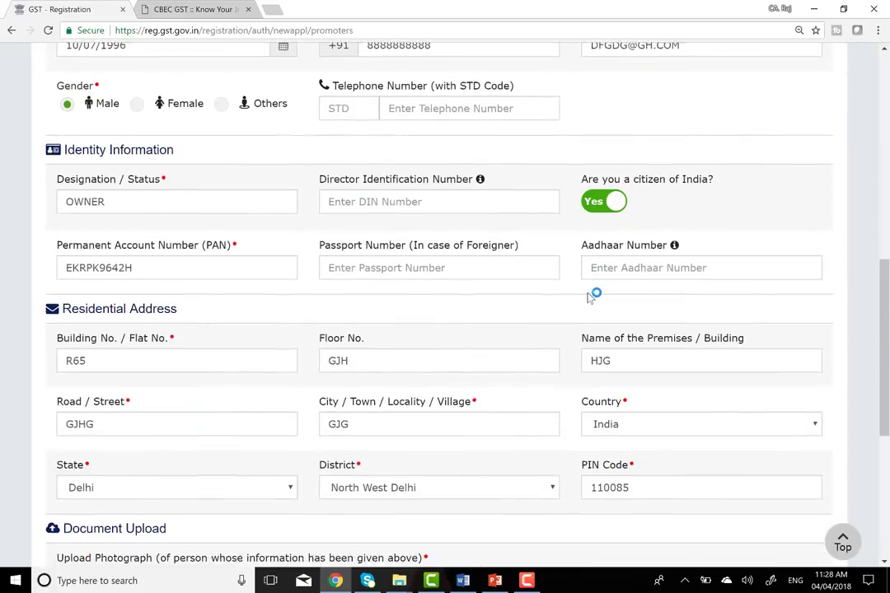
{"action": "scroll", "coordinate": [590, 297], "scroll_direction": "down", "scroll_amount": 2}
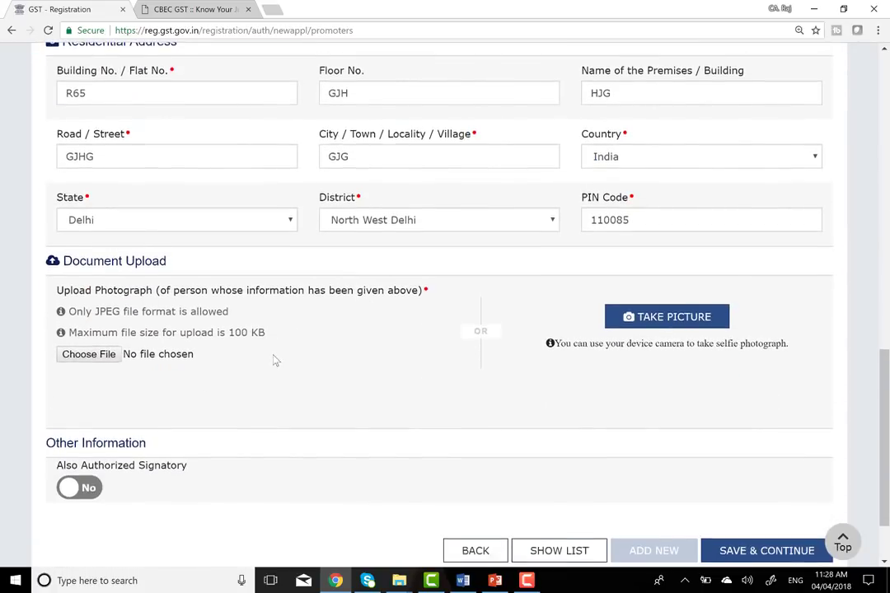
{"action": "scroll", "coordinate": [275, 359], "scroll_direction": "down", "scroll_amount": 2}
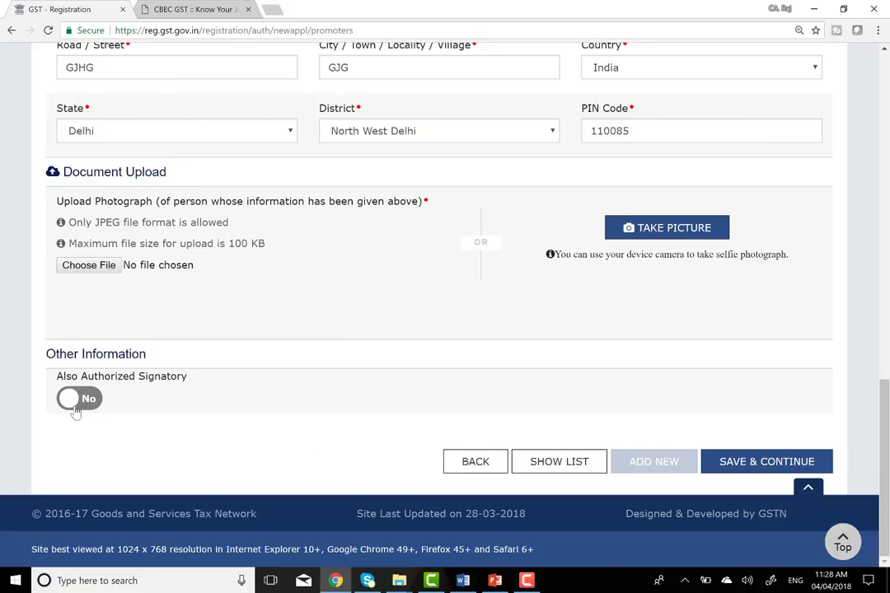
{"action": "left_click", "coordinate": [87, 407]}
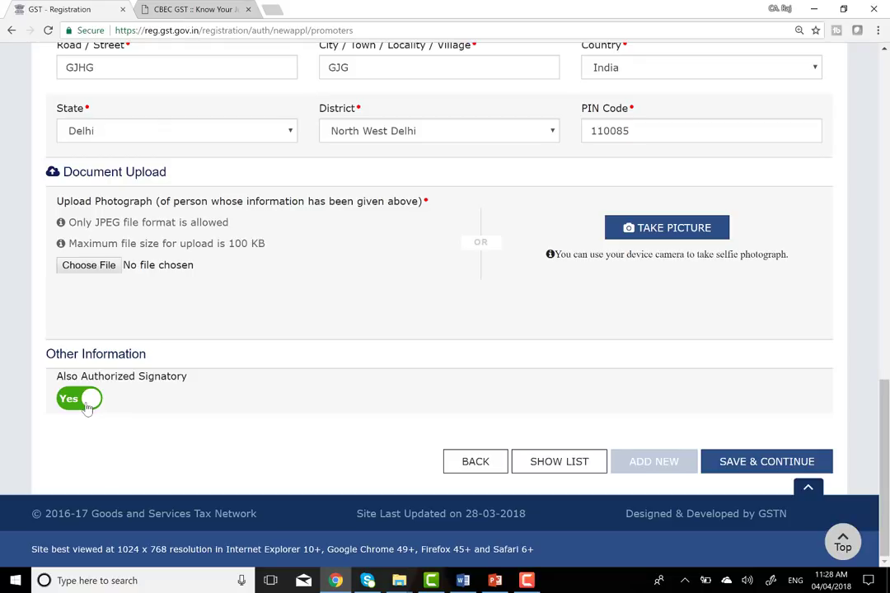
{"action": "left_click", "coordinate": [87, 406]}
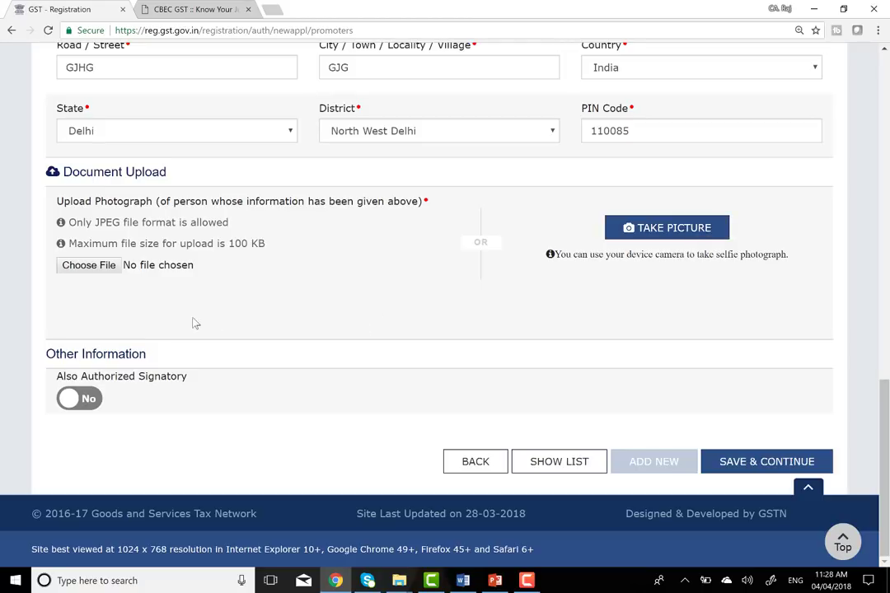
- Upload a JPEG photo of the promoter from Desktop's New folder (2)
{"action": "left_click", "coordinate": [90, 266]}
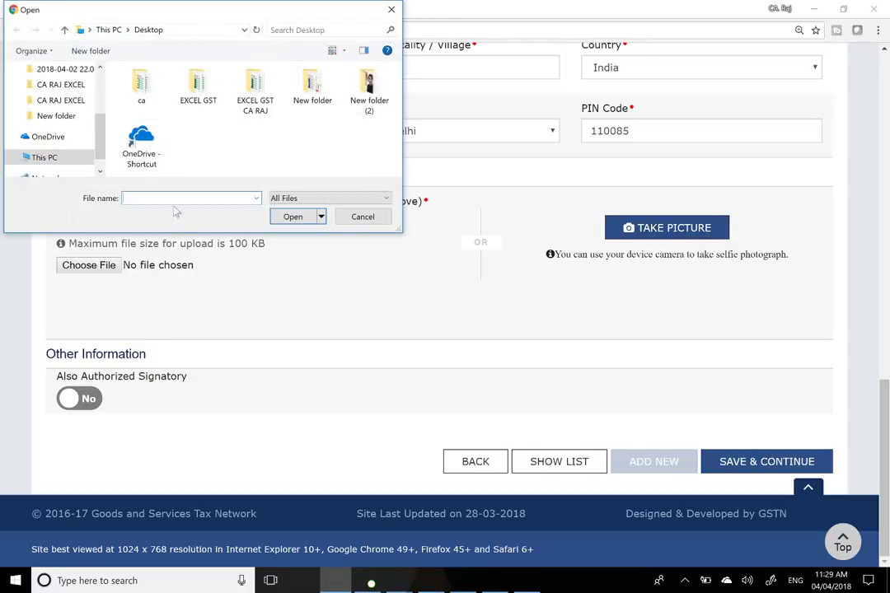
{"action": "double_click", "coordinate": [367, 92]}
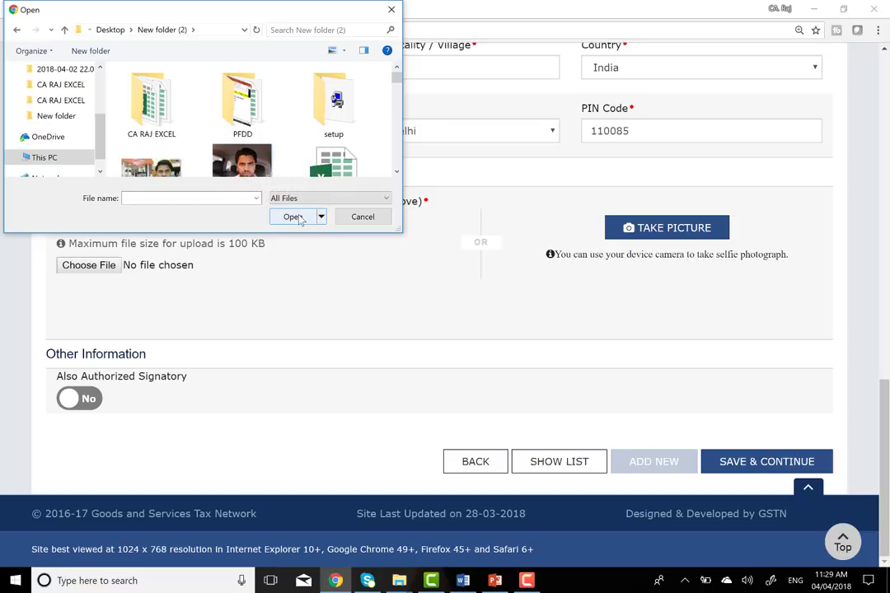
{"action": "left_click", "coordinate": [242, 165]}
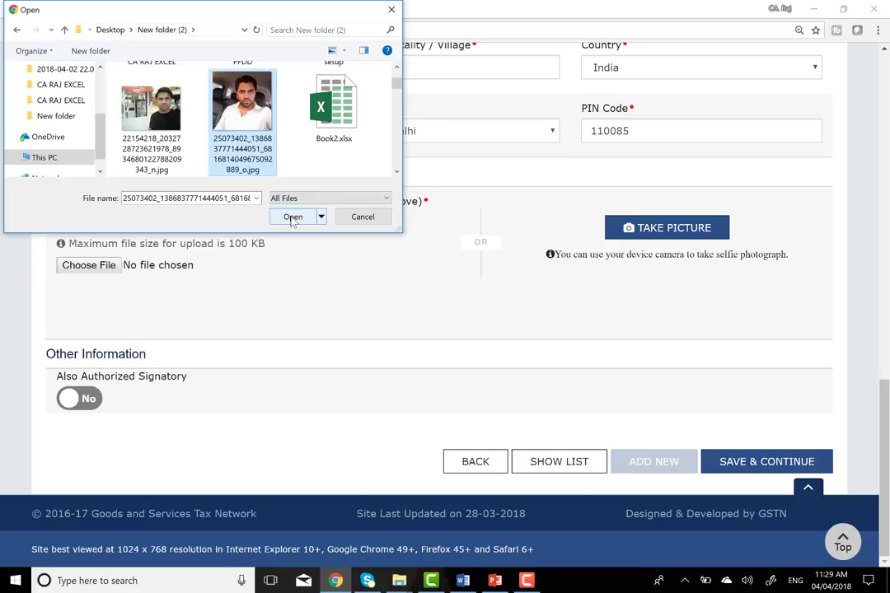
{"action": "left_click", "coordinate": [151, 111]}
{"action": "left_click", "coordinate": [294, 217]}
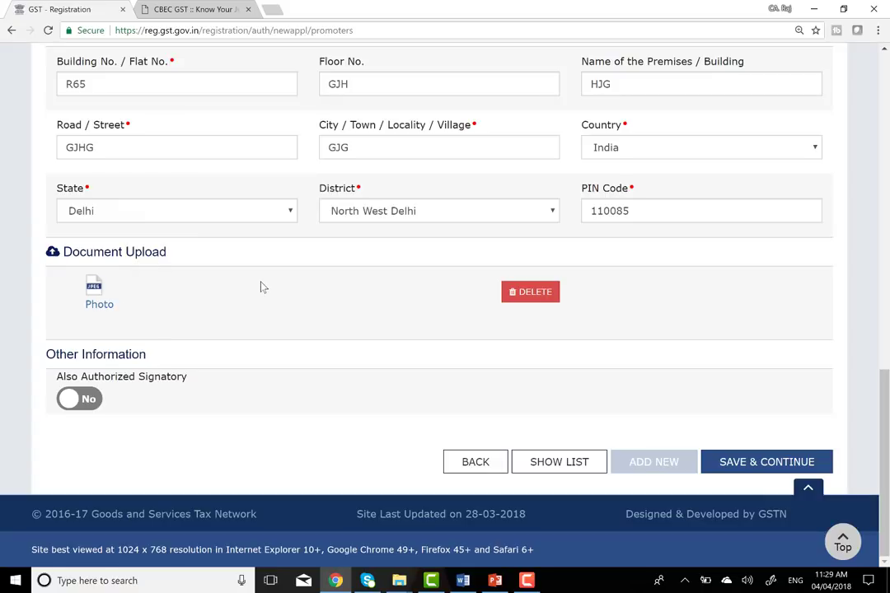
- Delete the uploaded photo and upload a new JPEG within the 100 KB limit
{"action": "left_click", "coordinate": [516, 292]}
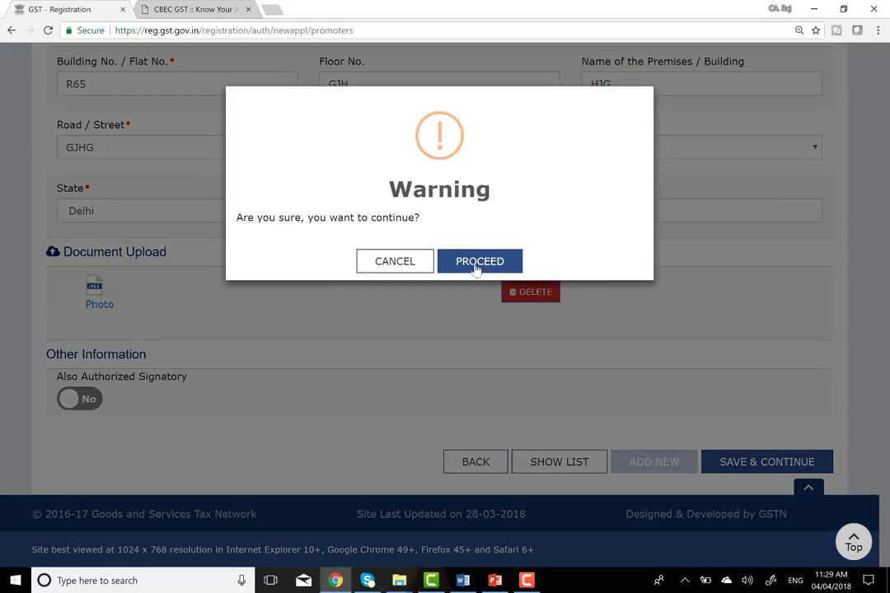
{"action": "left_click", "coordinate": [459, 265]}
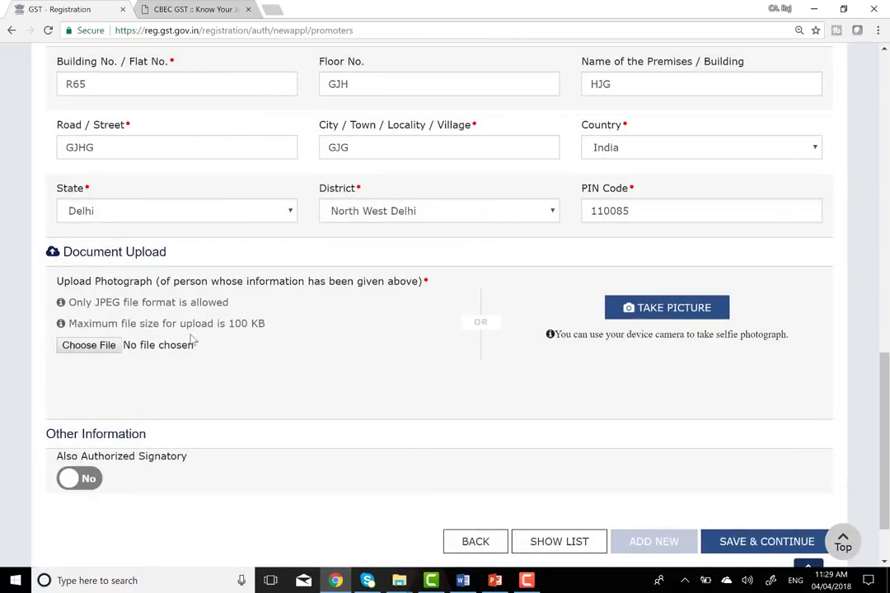
{"action": "double_click", "coordinate": [98, 303]}
{"action": "left_click", "coordinate": [230, 324]}
{"action": "left_click_drag", "start_coordinate": [230, 324], "coordinate": [278, 327]}
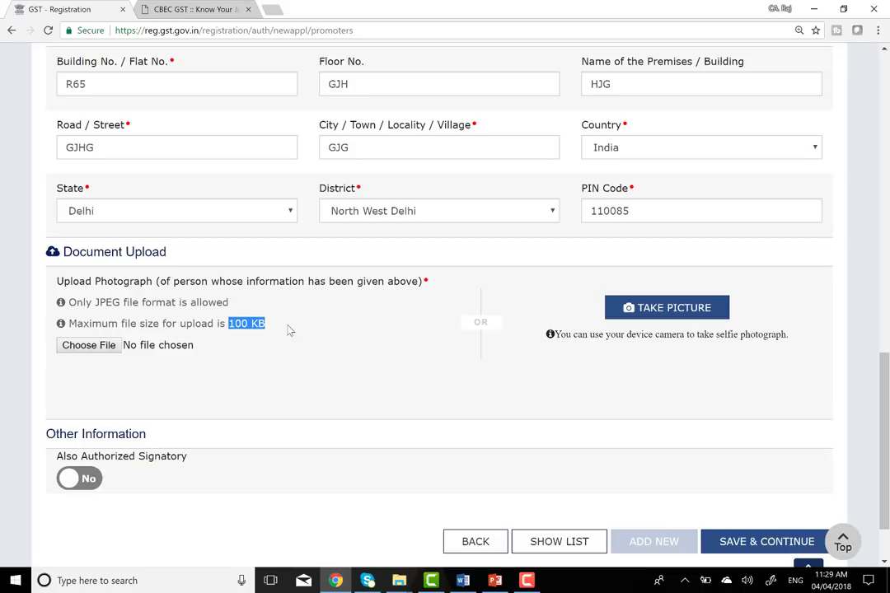
{"action": "left_click", "coordinate": [127, 303]}
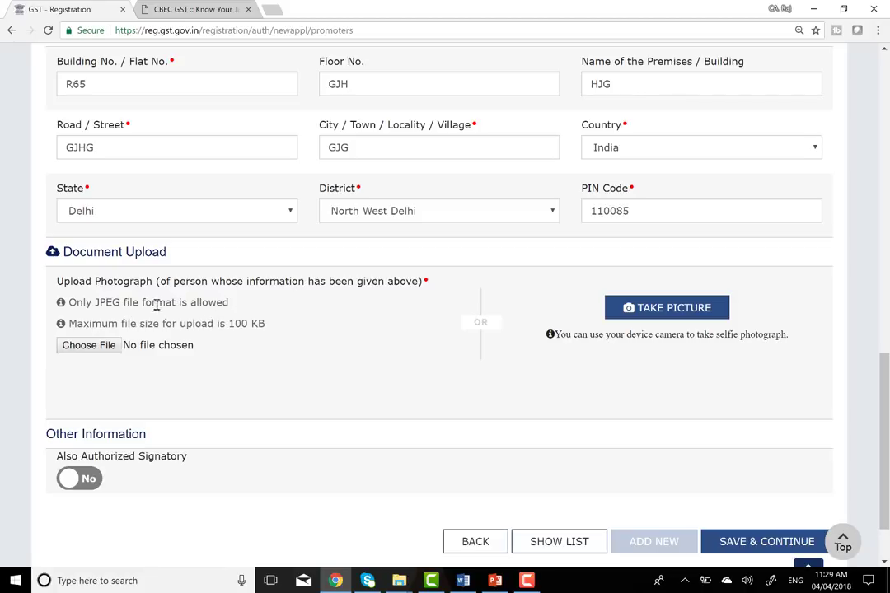
{"action": "left_click", "coordinate": [99, 347]}
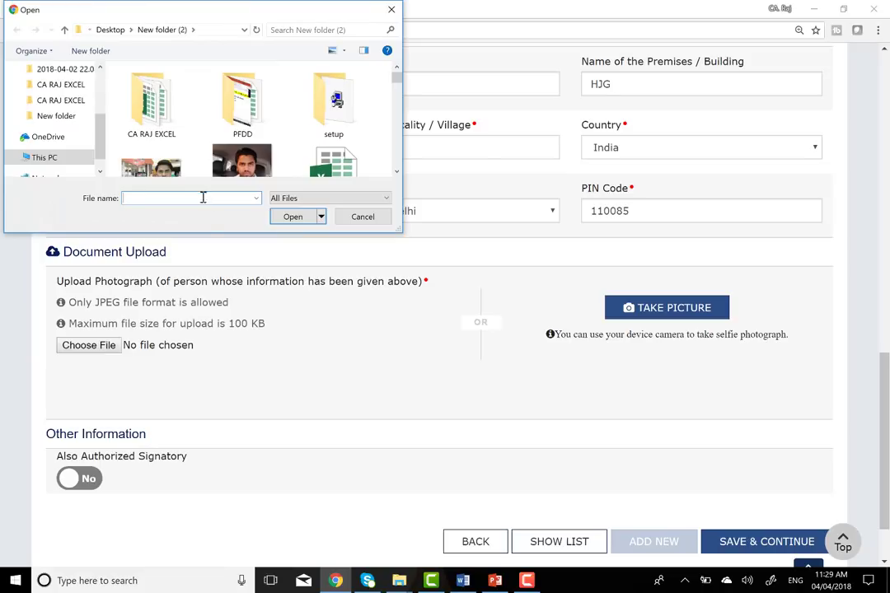
{"action": "left_click", "coordinate": [151, 160]}
{"action": "left_click", "coordinate": [294, 217]}
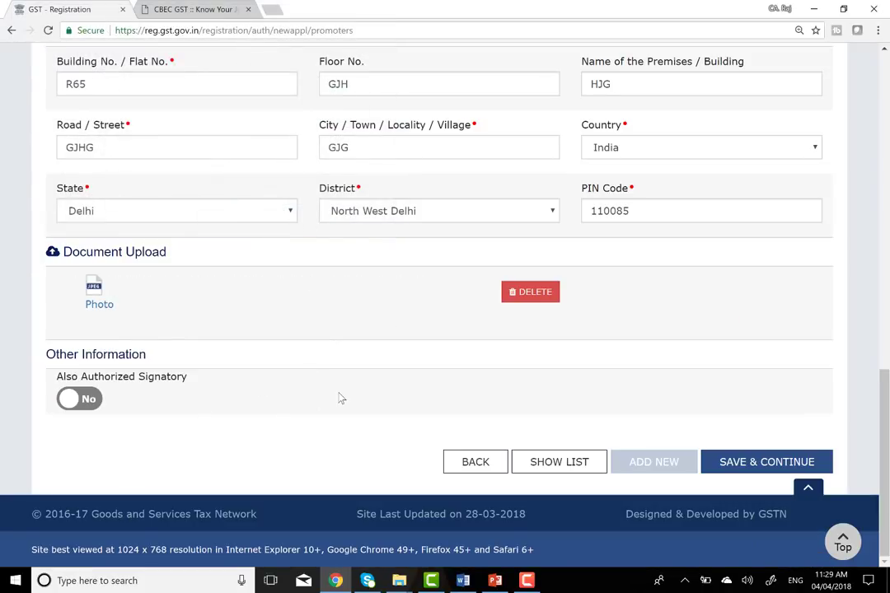
- Set Also Authorized Signatory to Yes for the promoter
{"action": "left_click", "coordinate": [97, 404]}
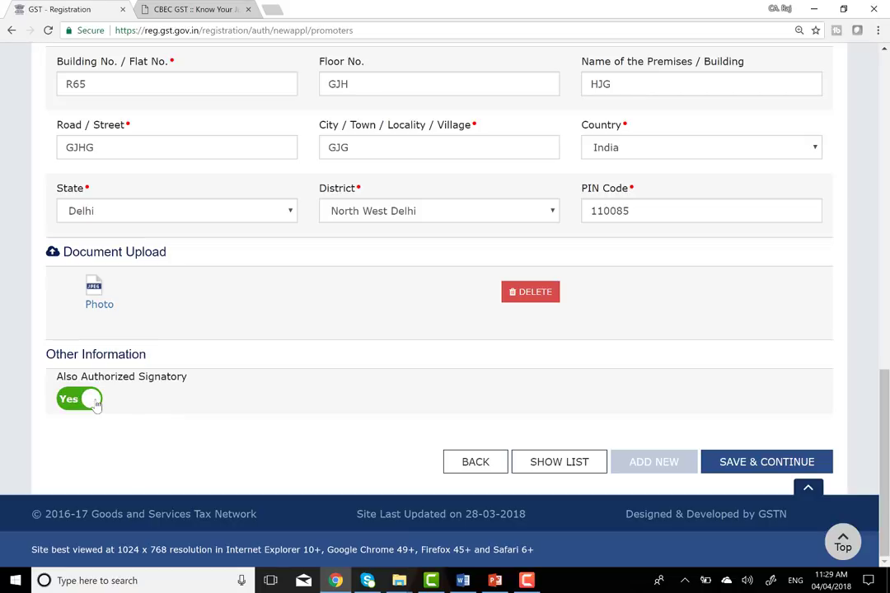
{"action": "scroll", "coordinate": [195, 391], "scroll_direction": "up", "scroll_amount": 10}
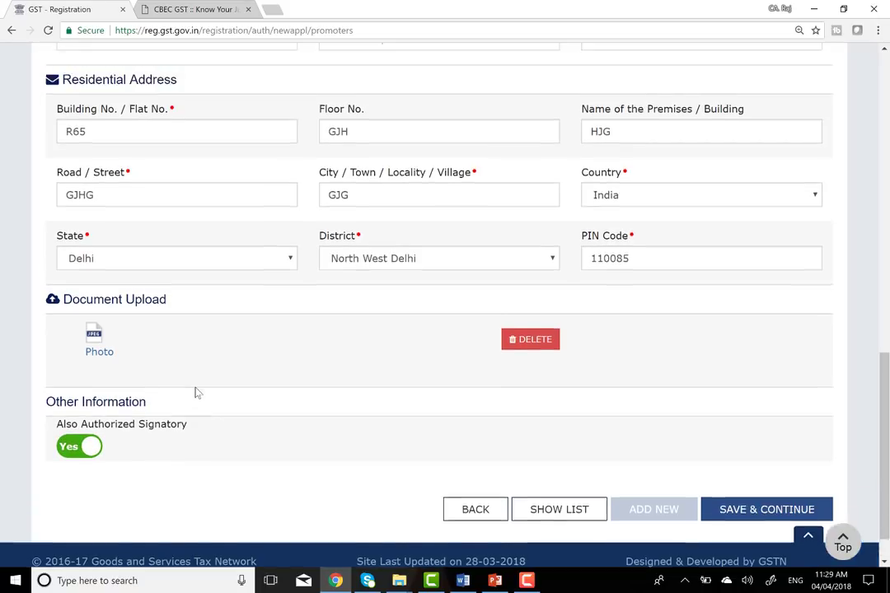
{"action": "scroll", "coordinate": [194, 391], "scroll_direction": "up", "scroll_amount": 3}
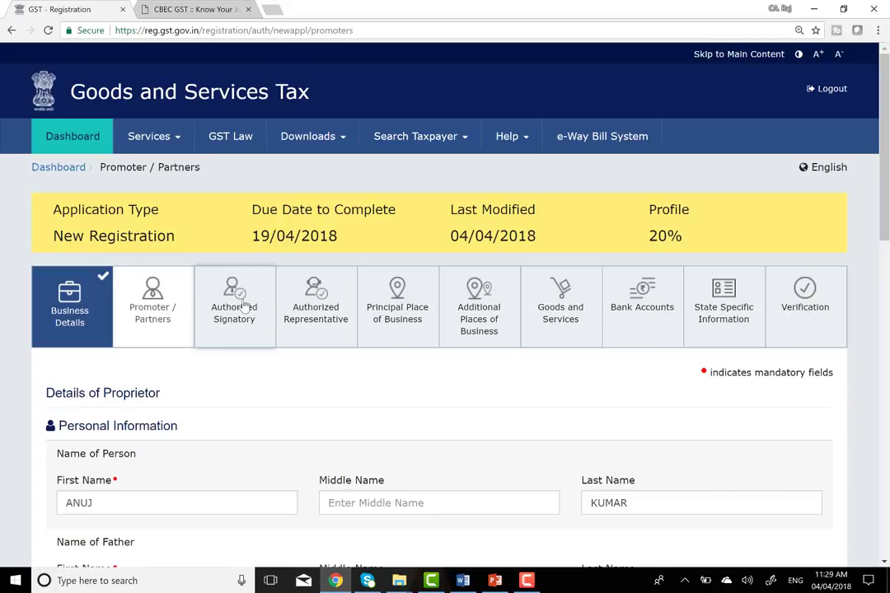
{"action": "scroll", "coordinate": [252, 369], "scroll_direction": "down", "scroll_amount": 15}
{"action": "scroll", "coordinate": [198, 387], "scroll_direction": "up", "scroll_amount": 12}
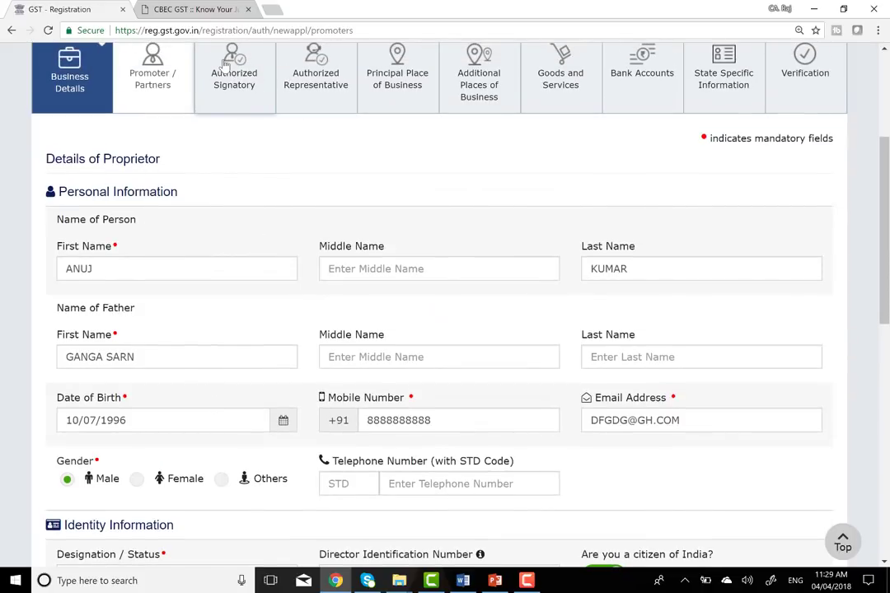
{"action": "scroll", "coordinate": [235, 242], "scroll_direction": "down", "scroll_amount": 15}
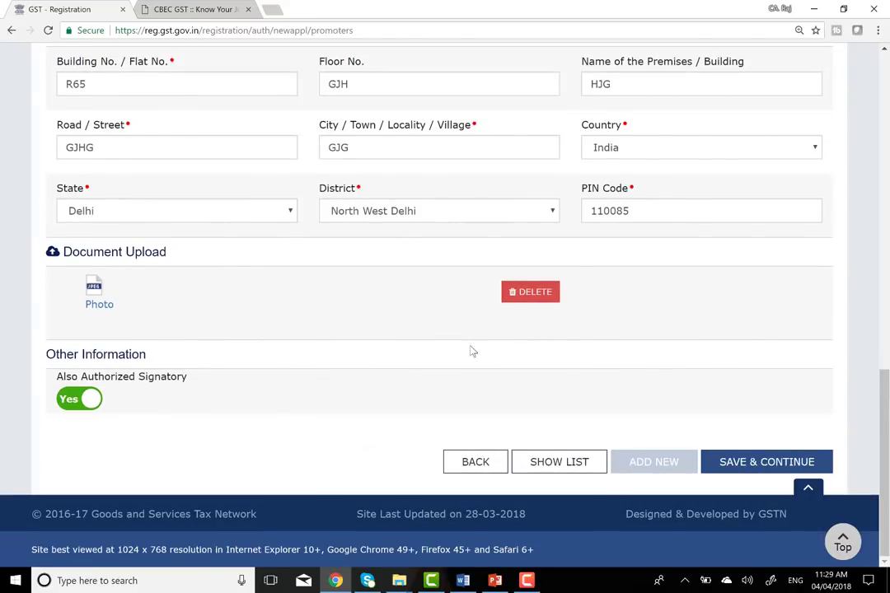
- Save the promoter details and continue to the Authorized Signatory tab
{"action": "left_click", "coordinate": [753, 464]}
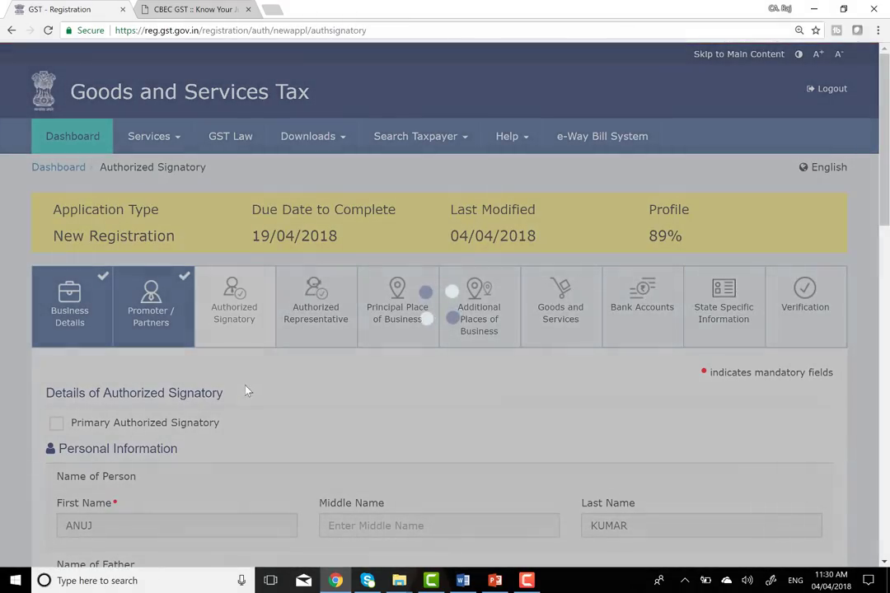
{"action": "scroll", "coordinate": [258, 449], "scroll_direction": "down", "scroll_amount": 1}
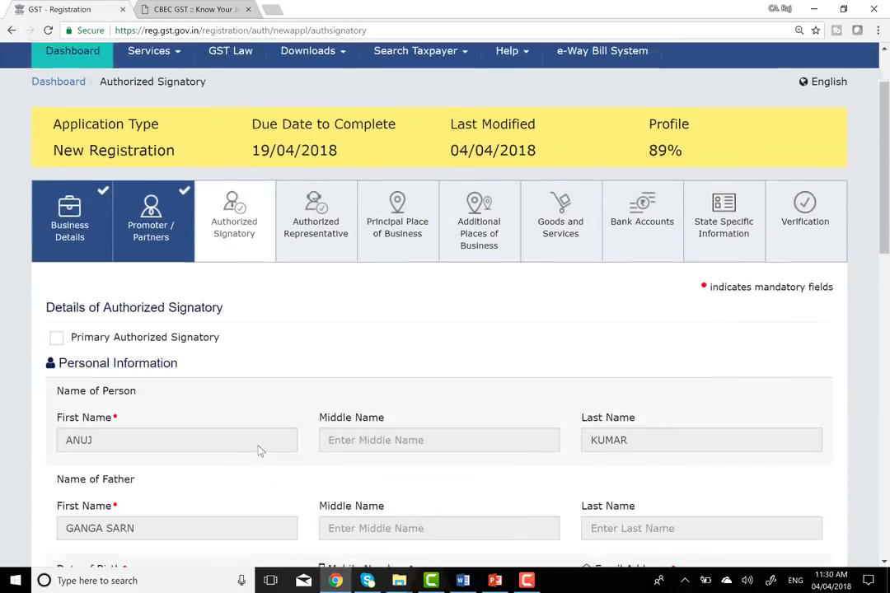
{"action": "scroll", "coordinate": [258, 449], "scroll_direction": "down", "scroll_amount": 2}
{"action": "scroll", "coordinate": [495, 384], "scroll_direction": "down", "scroll_amount": 2}
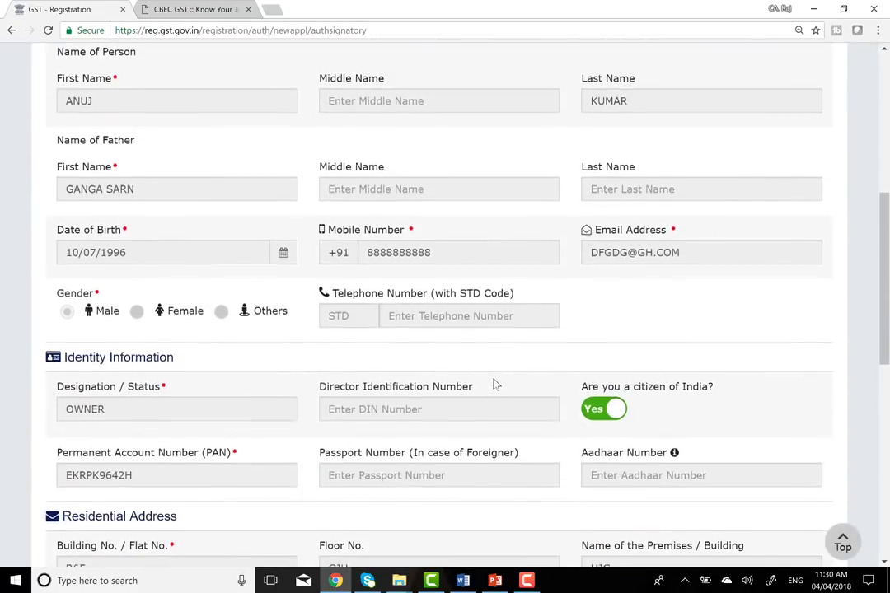
{"action": "scroll", "coordinate": [494, 384], "scroll_direction": "down", "scroll_amount": 4}
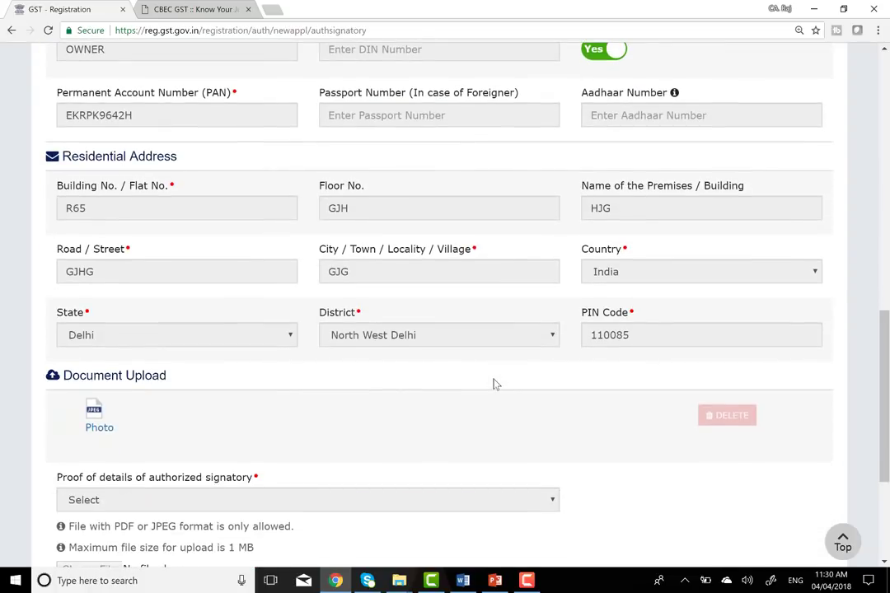
{"action": "scroll", "coordinate": [494, 384], "scroll_direction": "down", "scroll_amount": 2}
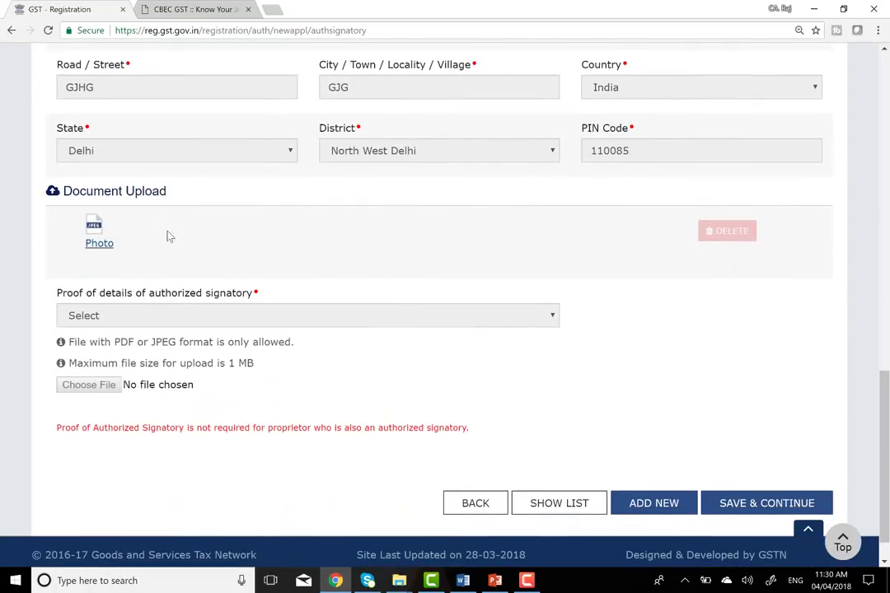
{"action": "scroll", "coordinate": [248, 258], "scroll_direction": "up", "scroll_amount": 10}
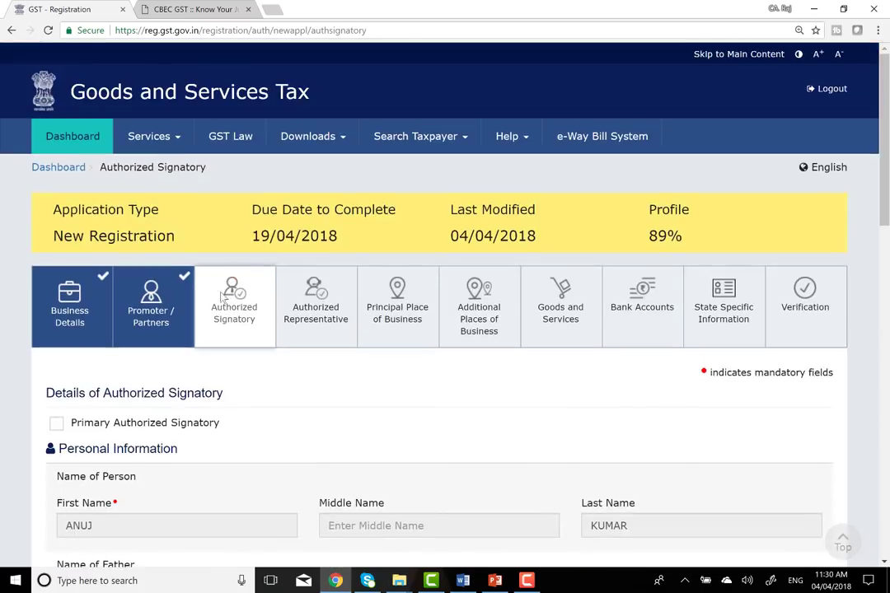
{"action": "scroll", "coordinate": [205, 383], "scroll_direction": "down", "scroll_amount": 2}
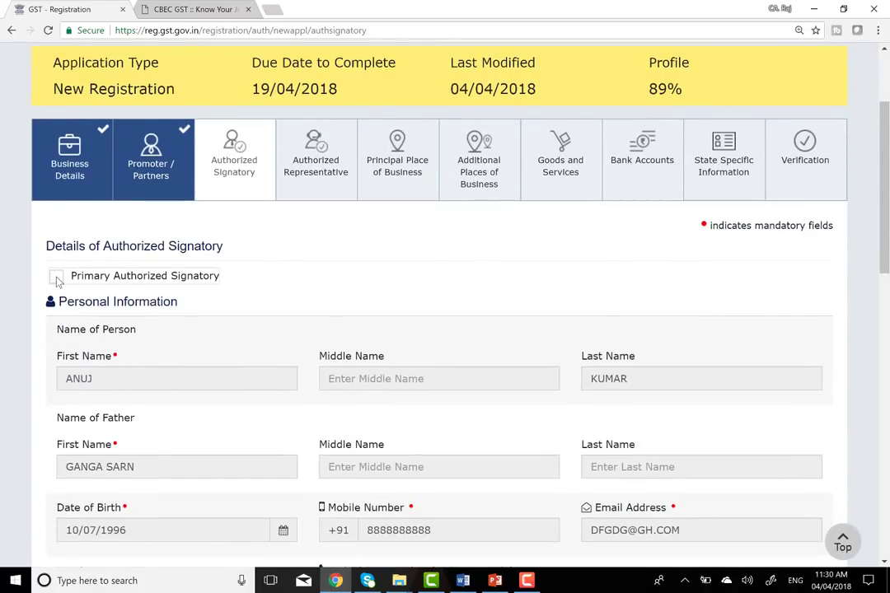
- Mark the person as Primary Authorized Signatory and save the signatory details
{"action": "left_click", "coordinate": [56, 277]}
{"action": "scroll", "coordinate": [294, 342], "scroll_direction": "down", "scroll_amount": 6}
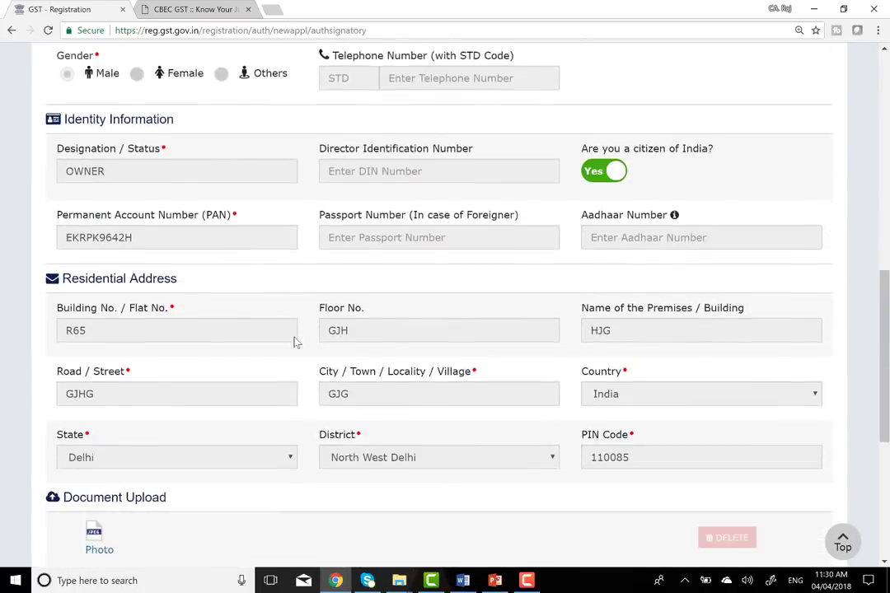
{"action": "scroll", "coordinate": [294, 341], "scroll_direction": "down", "scroll_amount": 4}
{"action": "left_click", "coordinate": [778, 486]}
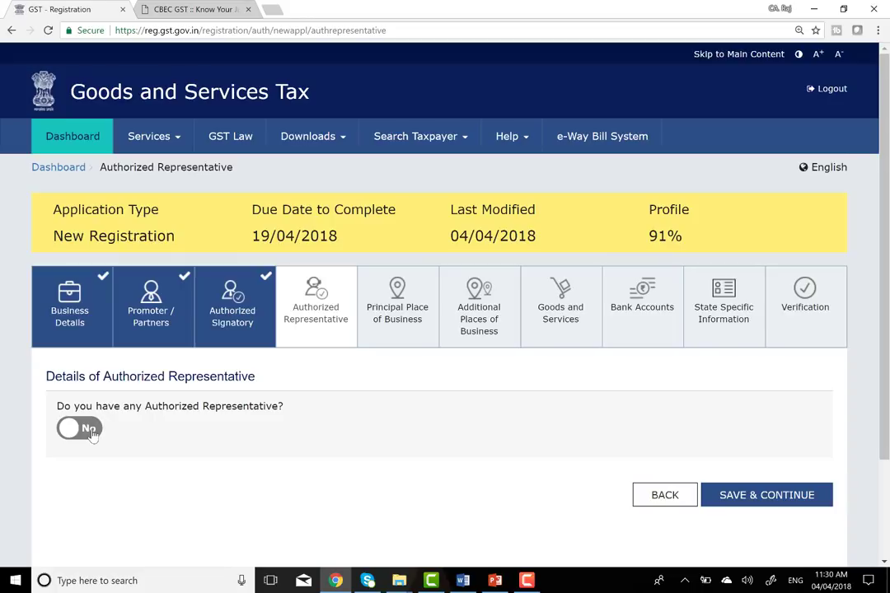
- Declare a representative of type Other and review its designation, contact and ID fields
{"action": "left_click", "coordinate": [92, 429]}
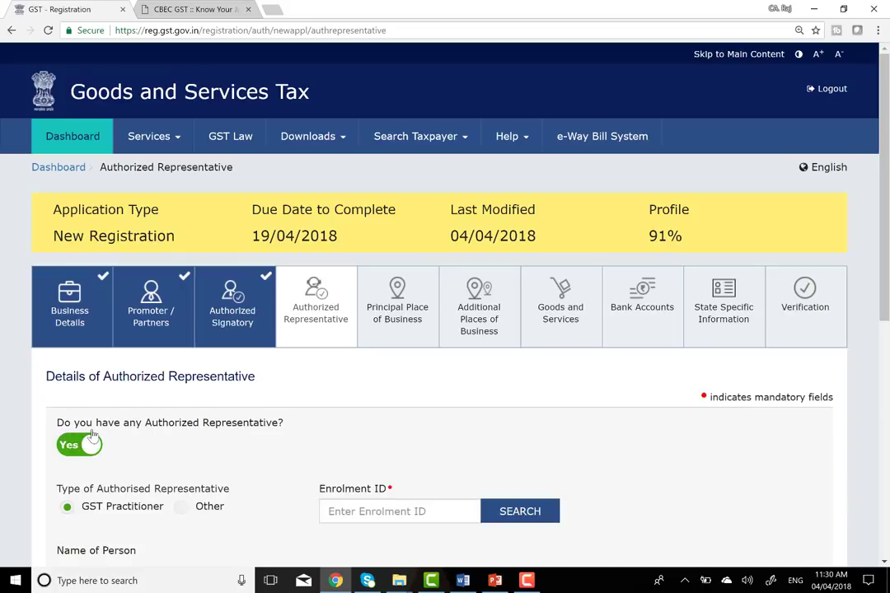
{"action": "scroll", "coordinate": [97, 350], "scroll_direction": "down", "scroll_amount": 2}
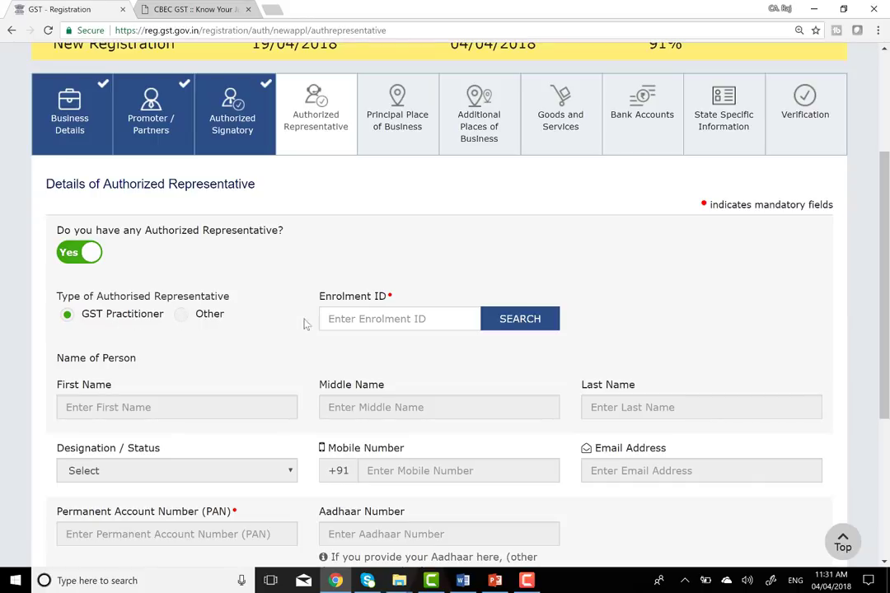
{"action": "left_click", "coordinate": [396, 325]}
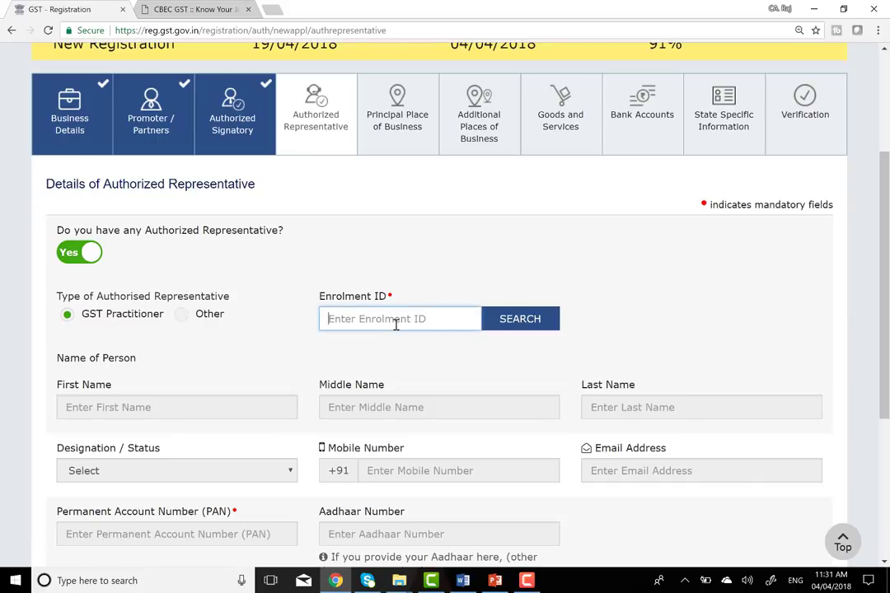
{"action": "left_click", "coordinate": [181, 316]}
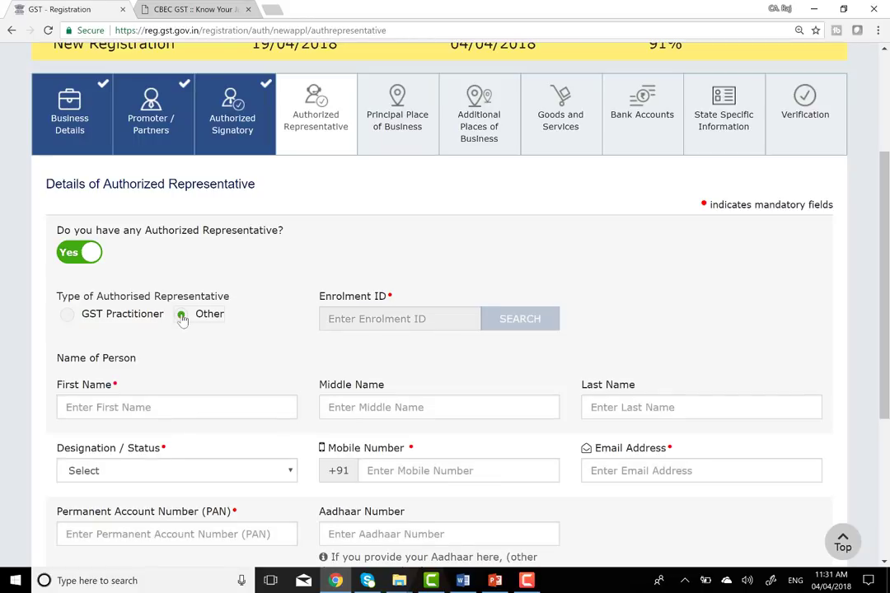
{"action": "scroll", "coordinate": [205, 383], "scroll_direction": "down", "scroll_amount": 1}
{"action": "scroll", "coordinate": [205, 383], "scroll_direction": "down", "scroll_amount": 1}
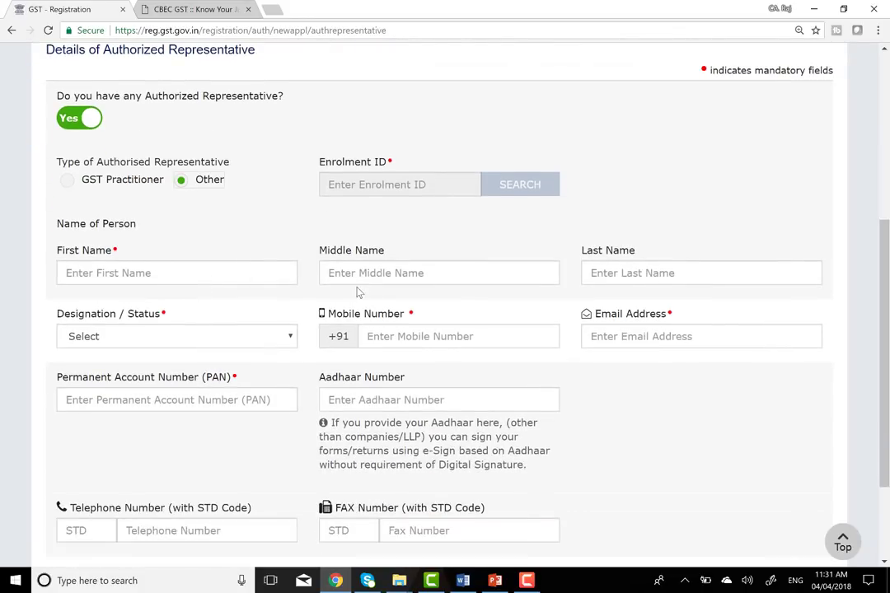
{"action": "left_click", "coordinate": [113, 338]}
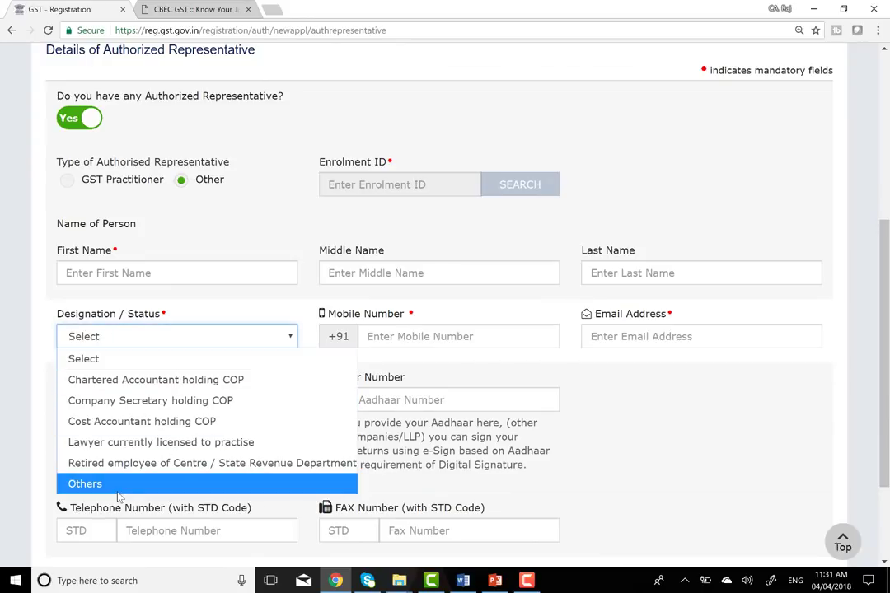
{"action": "left_click", "coordinate": [463, 337]}
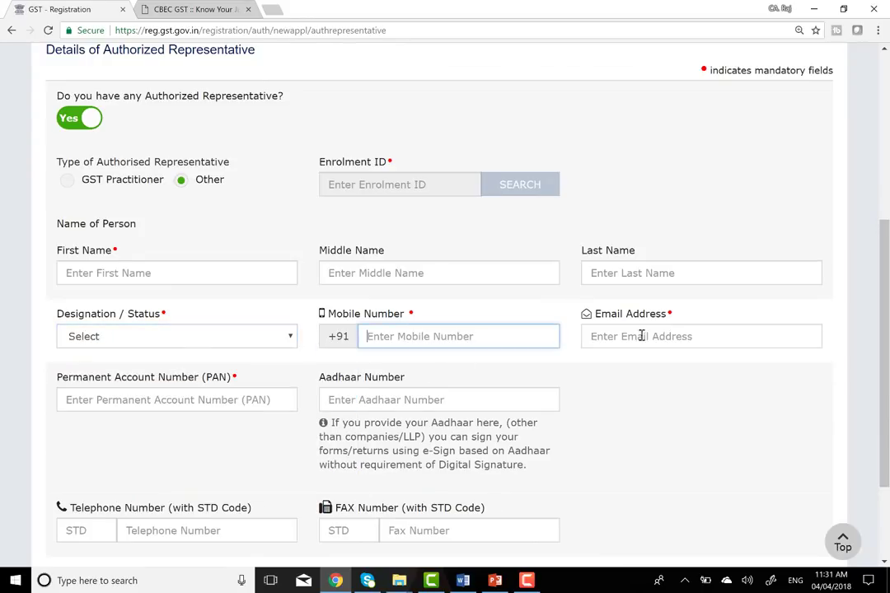
{"action": "left_click", "coordinate": [650, 334]}
{"action": "left_click", "coordinate": [143, 399]}
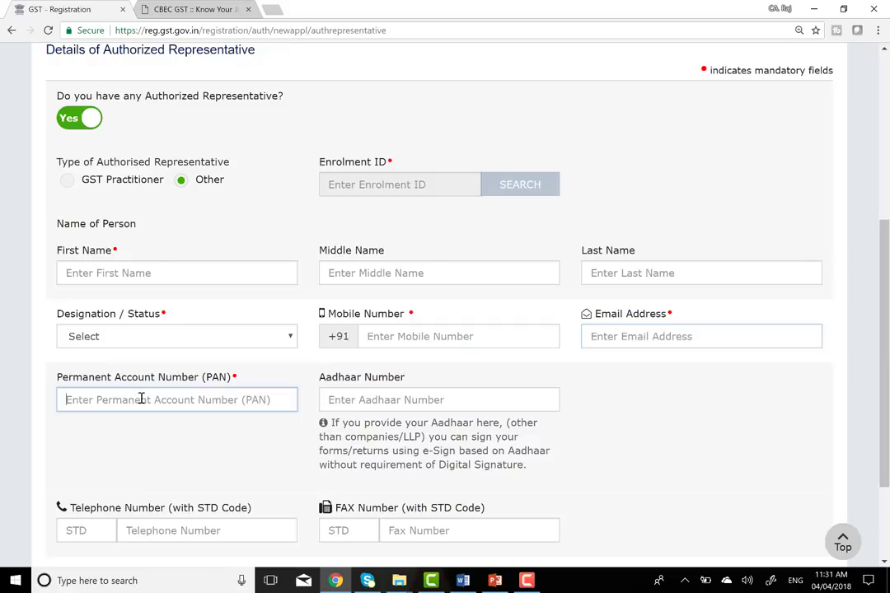
{"action": "left_click", "coordinate": [385, 399]}
- Set Authorized Representative to No and save the step
{"action": "scroll", "coordinate": [387, 397], "scroll_direction": "down", "scroll_amount": 2}
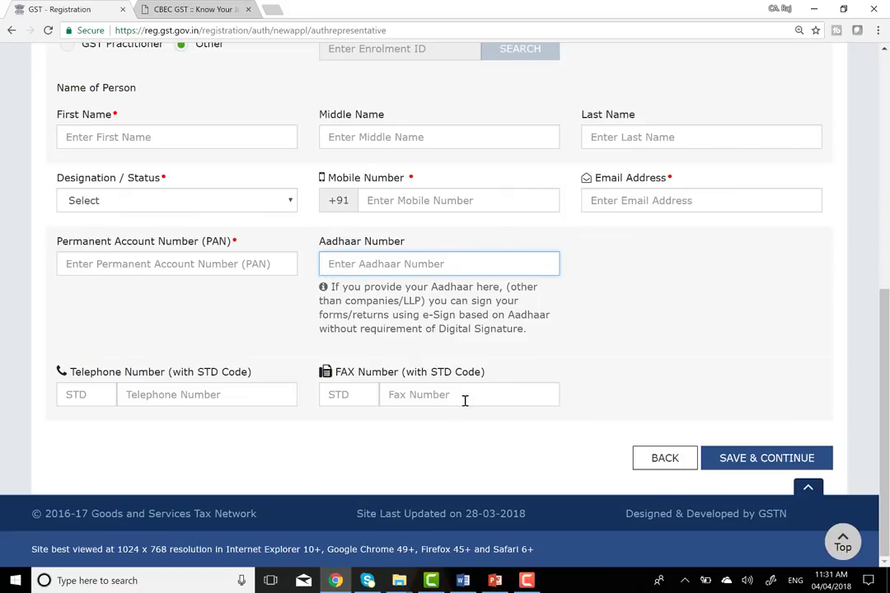
{"action": "scroll", "coordinate": [429, 290], "scroll_direction": "up", "scroll_amount": 1}
{"action": "scroll", "coordinate": [429, 290], "scroll_direction": "up", "scroll_amount": 2}
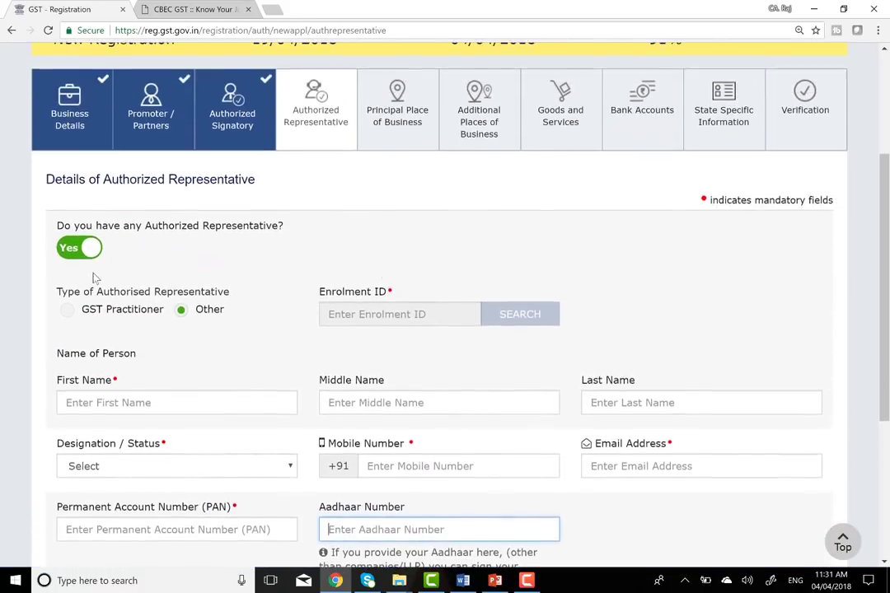
{"action": "scroll", "coordinate": [350, 360], "scroll_direction": "down", "scroll_amount": 3}
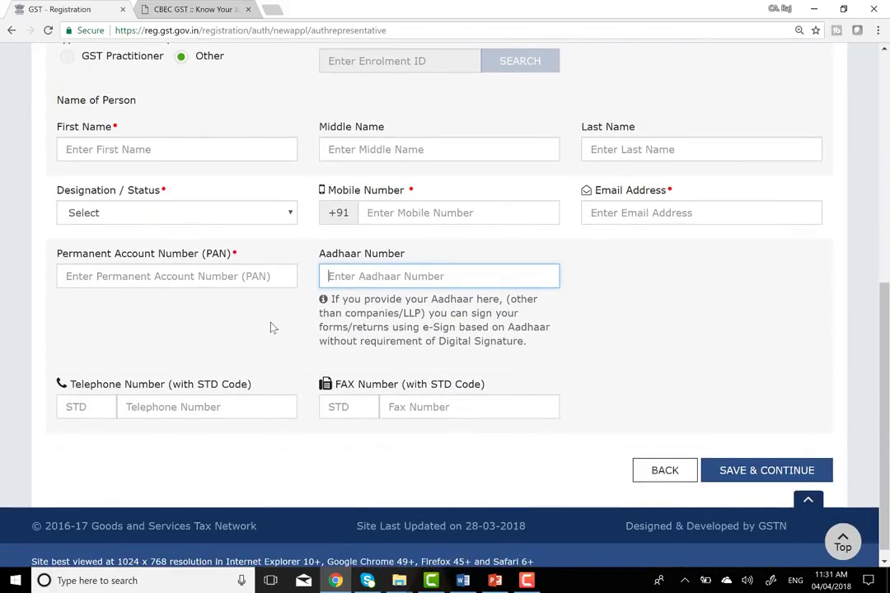
{"action": "scroll", "coordinate": [272, 325], "scroll_direction": "up", "scroll_amount": 3}
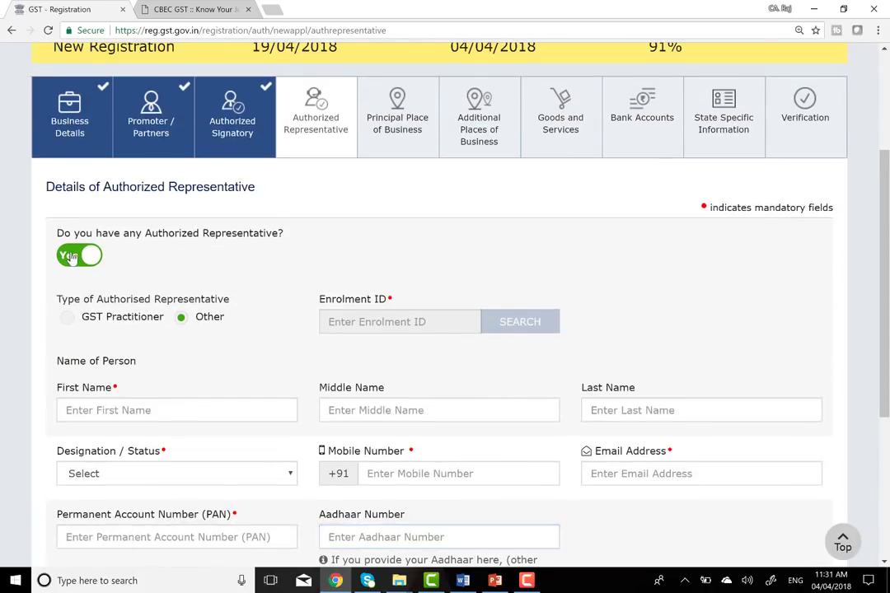
{"action": "left_click", "coordinate": [71, 257]}
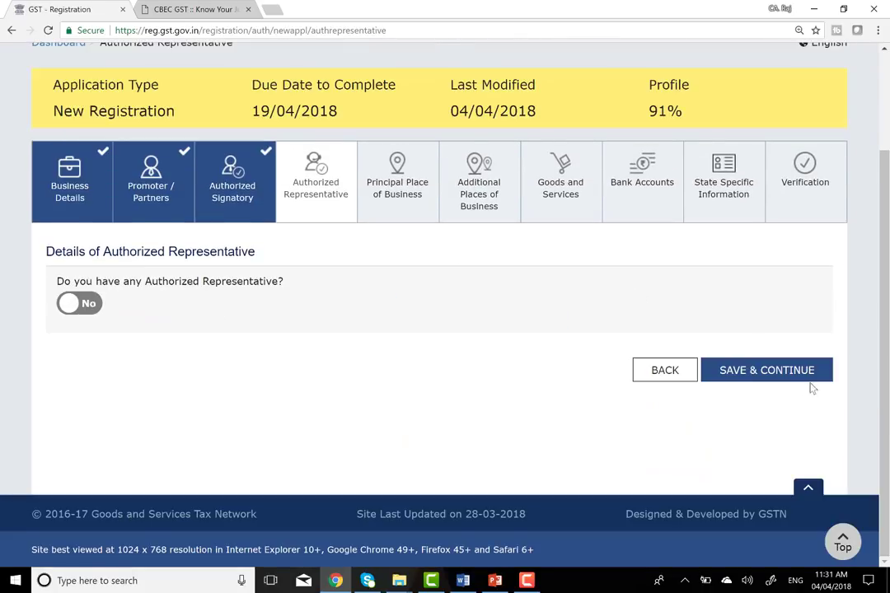
{"action": "left_click", "coordinate": [770, 371]}
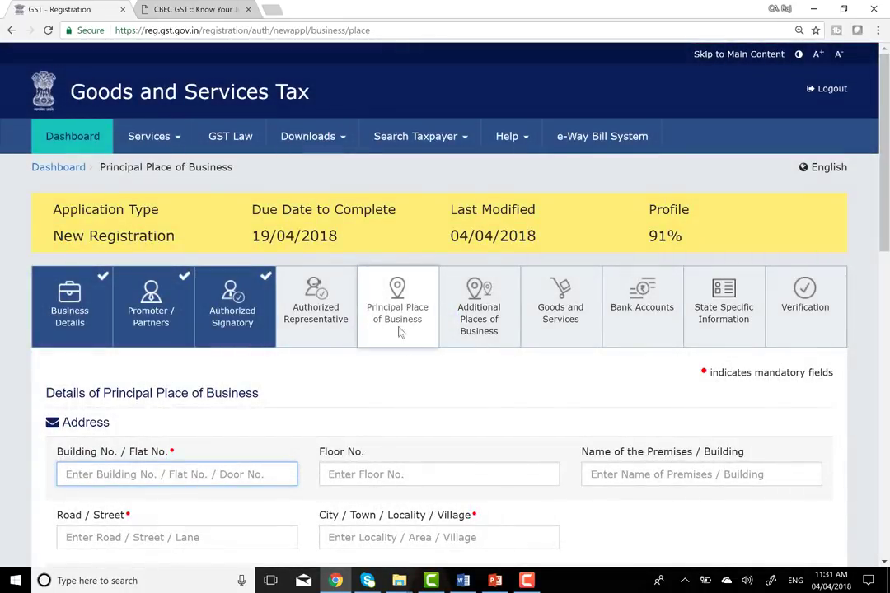
- Fill Building No., Floor, Premises, Road / Street and City with placeholder text
{"action": "scroll", "coordinate": [371, 414], "scroll_direction": "down", "scroll_amount": 2}
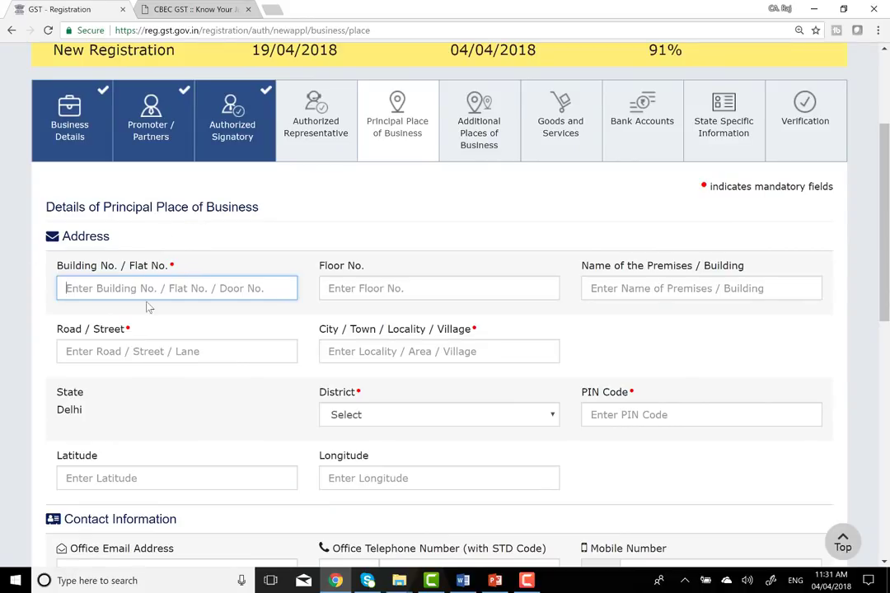
{"action": "type", "text": "35GHF"}
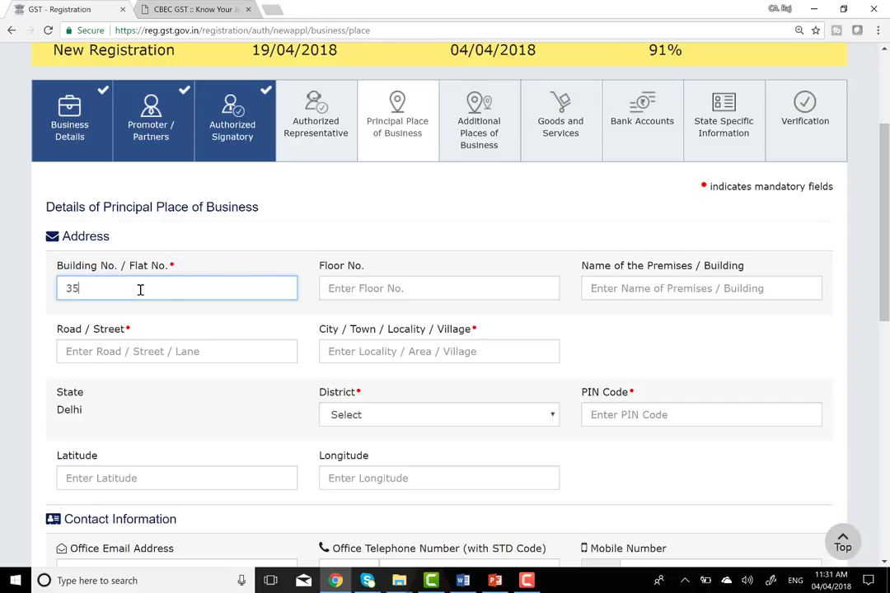
{"action": "key", "text": "Tab"}
{"action": "type", "text": "VJVJ"}
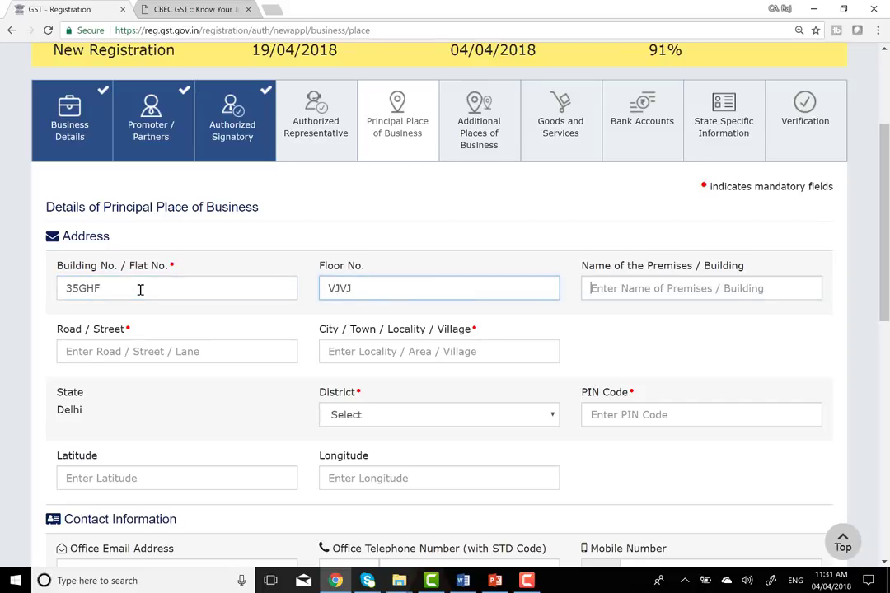
{"action": "key", "text": "Tab"}
{"action": "type", "text": "FGHG"}
{"action": "key", "text": "Tab"}
{"action": "type", "text": "HG"}
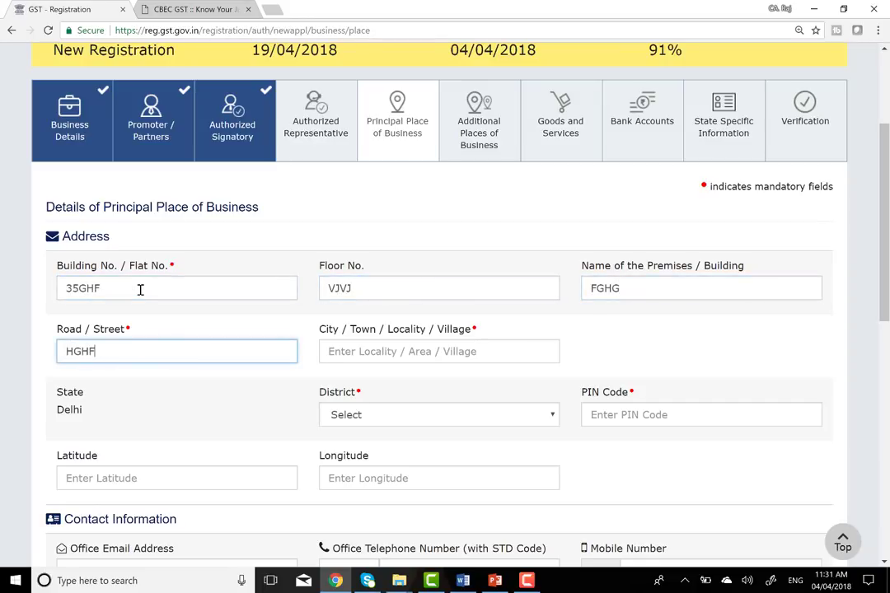
{"action": "key", "text": "Tab"}
{"action": "type", "text": "FCHG"}
{"action": "key", "text": "Tab"}
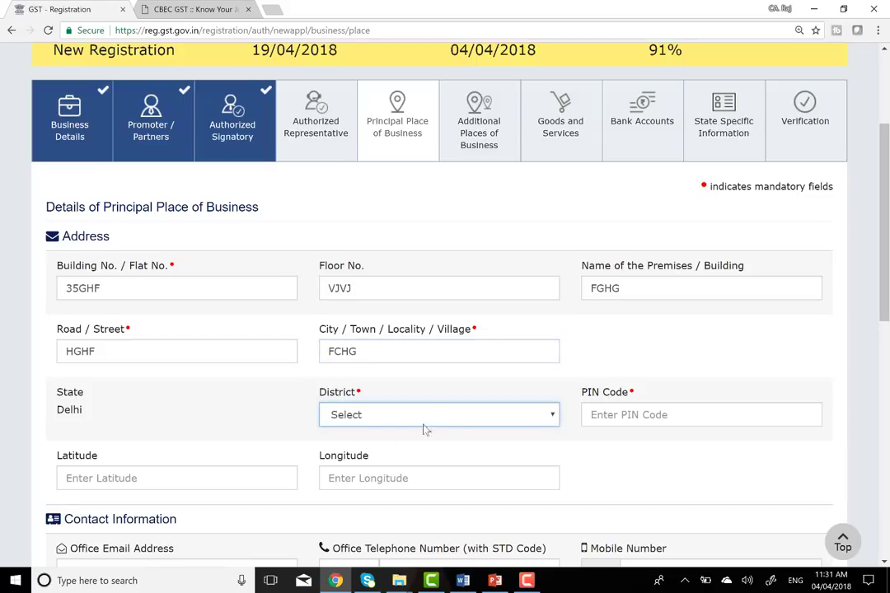
- Set the district to North West Delhi and start the PIN code with 11
{"action": "left_click", "coordinate": [445, 416]}
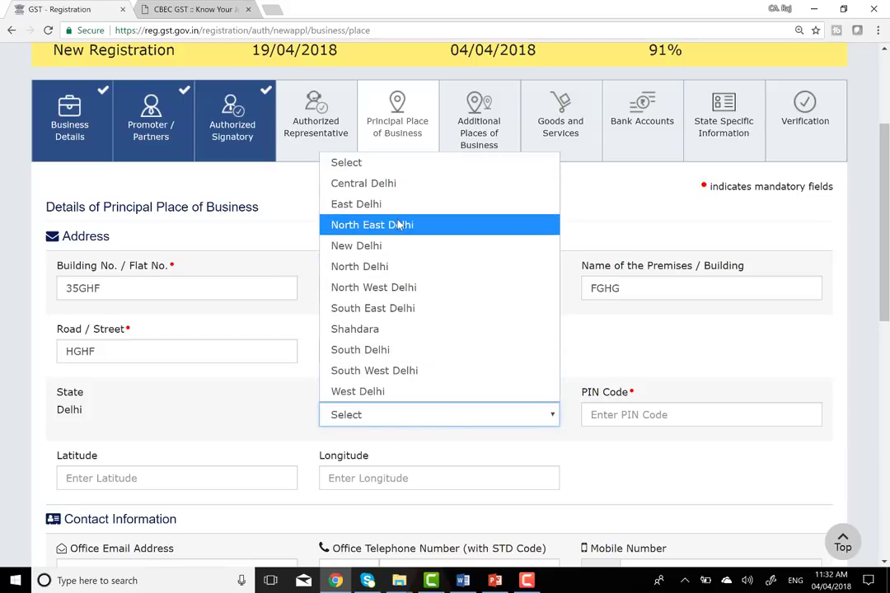
{"action": "left_click", "coordinate": [397, 288]}
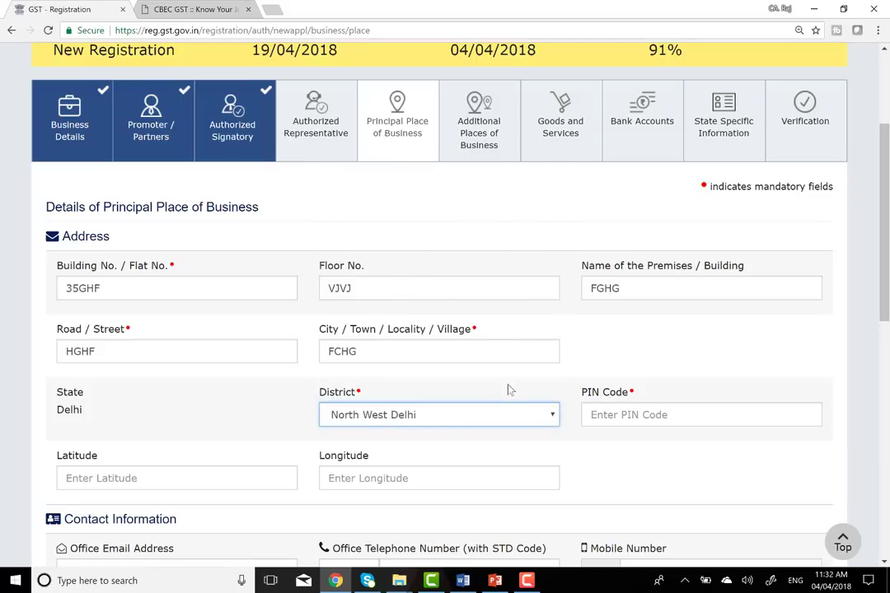
{"action": "left_click", "coordinate": [632, 415]}
{"action": "type", "text": "11"}
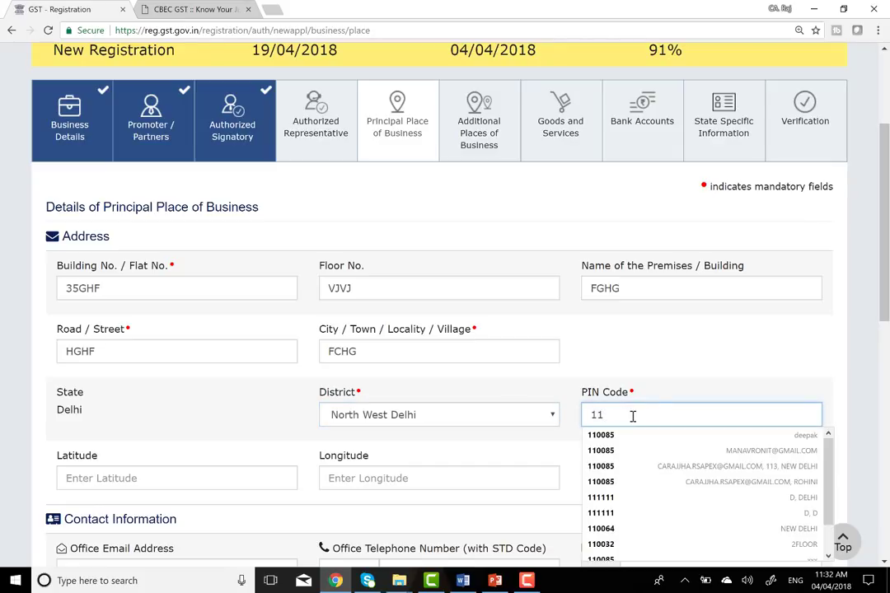
{"action": "left_click", "coordinate": [642, 336]}
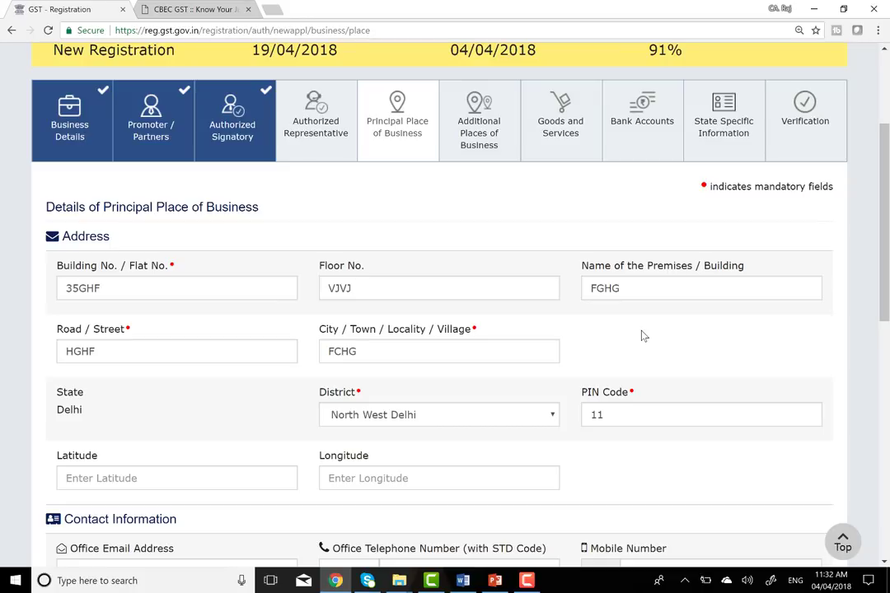
{"action": "left_click", "coordinate": [663, 293]}
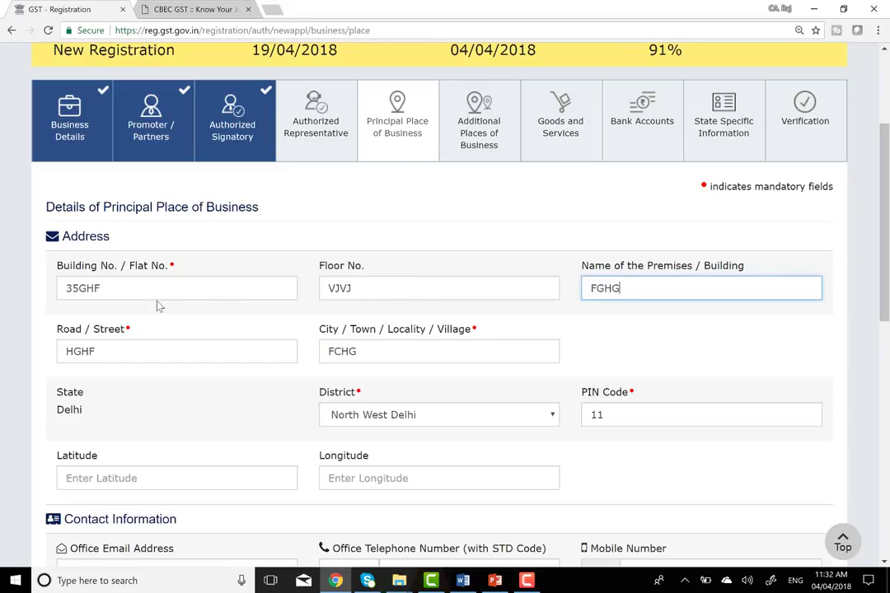
- Complete the principal place PIN Code as 110085, leaving Latitude and Longitude blank
{"action": "scroll", "coordinate": [804, 337], "scroll_direction": "down", "scroll_amount": 1}
{"action": "scroll", "coordinate": [803, 337], "scroll_direction": "down", "scroll_amount": 3}
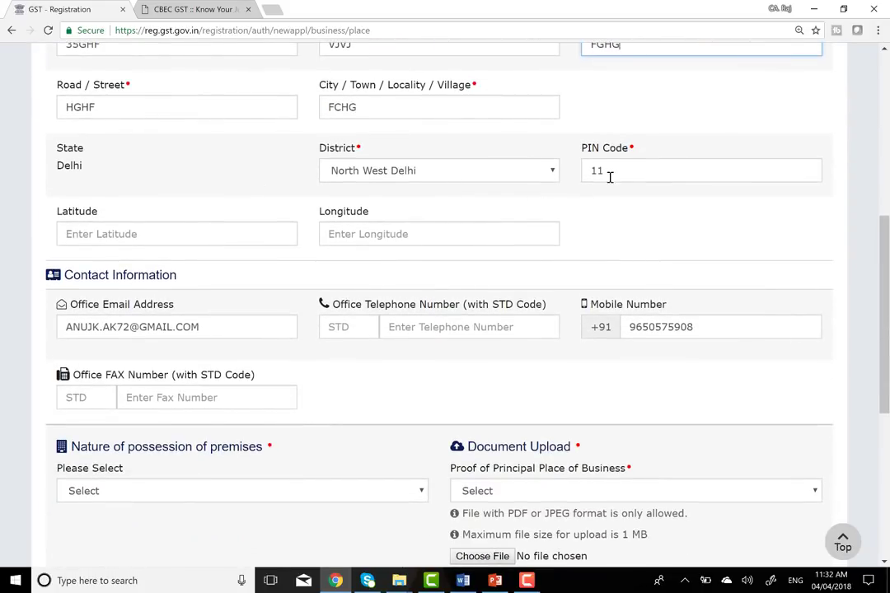
{"action": "left_click", "coordinate": [609, 170]}
{"action": "type", "text": "0085"}
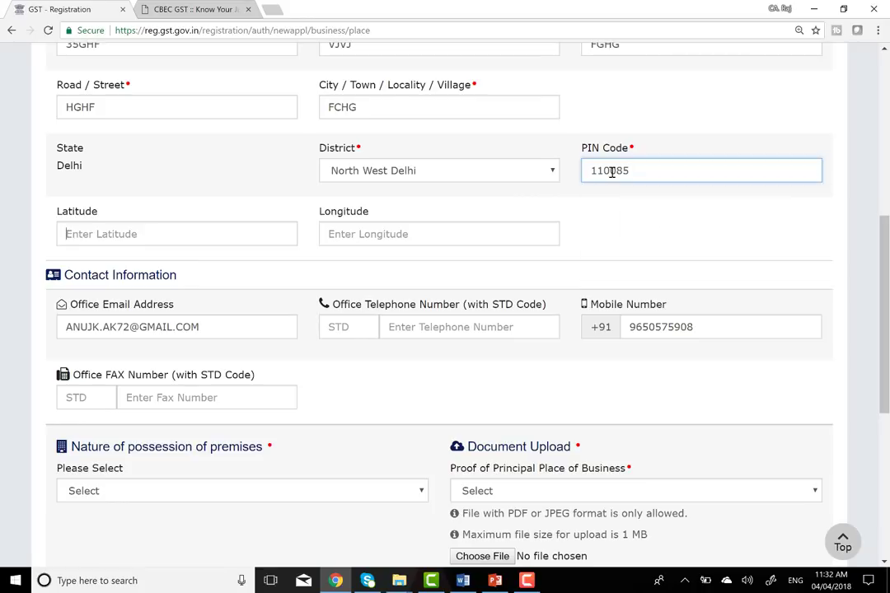
{"action": "key", "text": "Tab"}
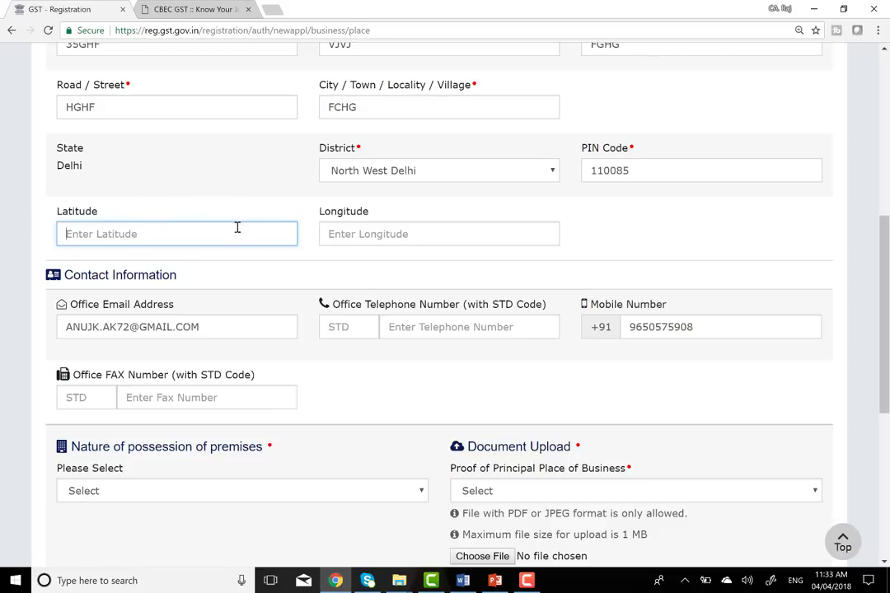
{"action": "left_click", "coordinate": [376, 239]}
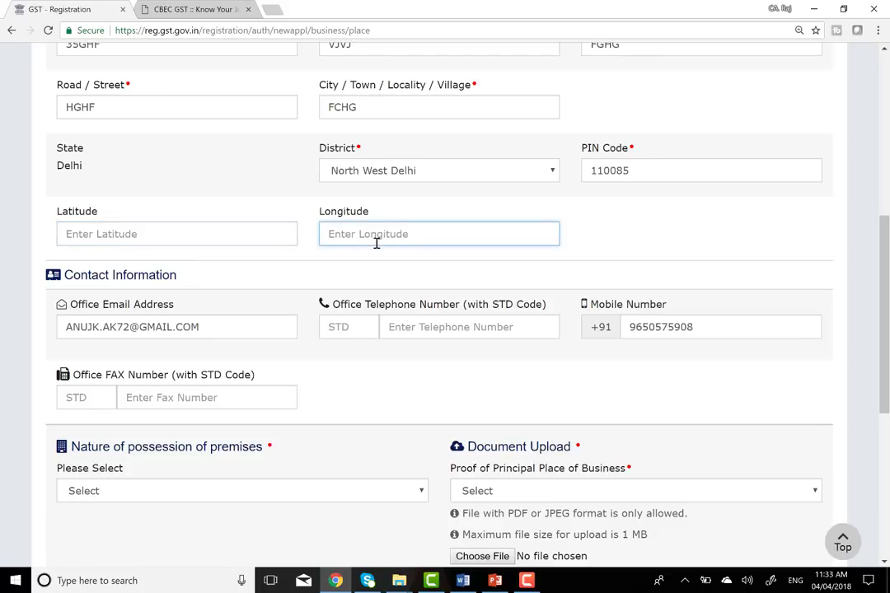
{"action": "left_click", "coordinate": [209, 226]}
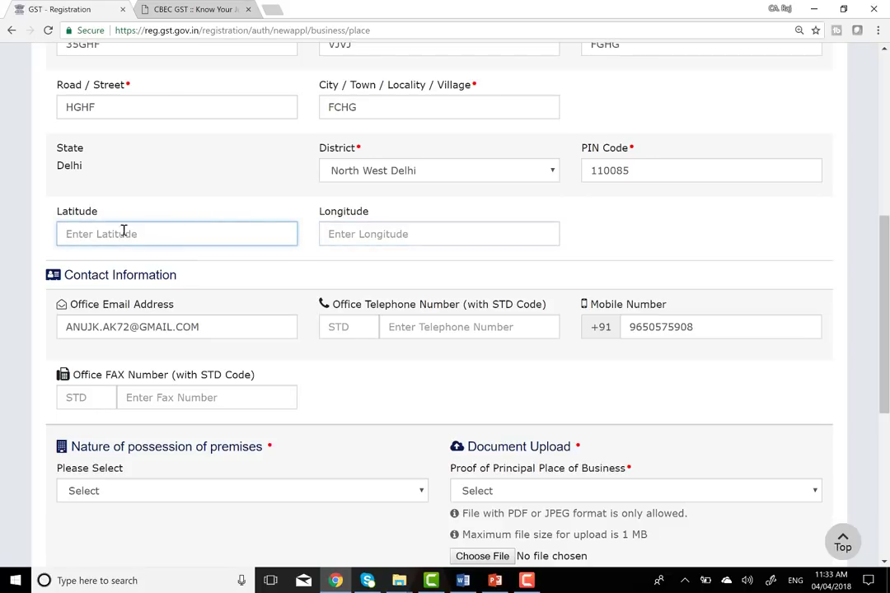
{"action": "left_click", "coordinate": [360, 236]}
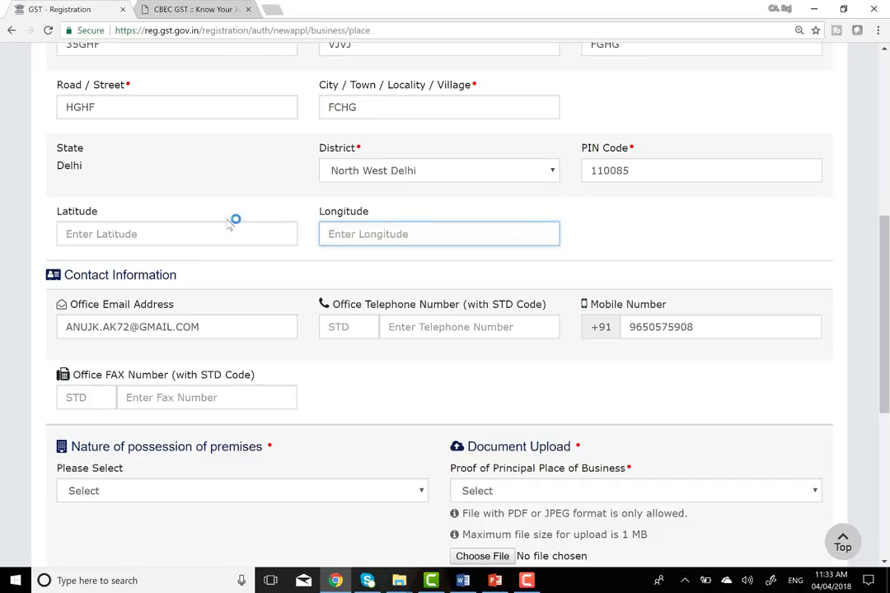
- Try Rented and then Own as nature of possession, checking the proof document types for each
{"action": "scroll", "coordinate": [418, 223], "scroll_direction": "down", "scroll_amount": 1}
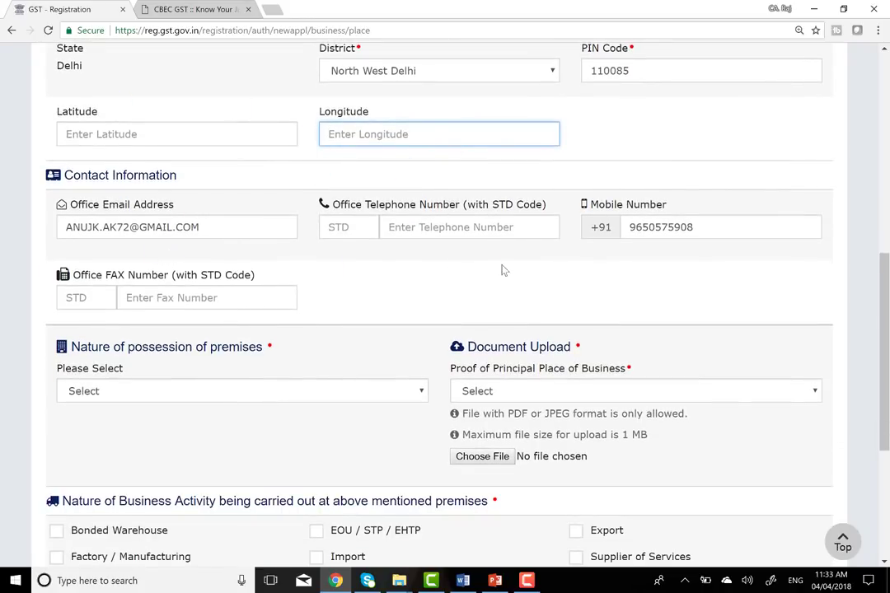
{"action": "scroll", "coordinate": [284, 330], "scroll_direction": "down", "scroll_amount": 1}
{"action": "scroll", "coordinate": [284, 329], "scroll_direction": "down", "scroll_amount": 1}
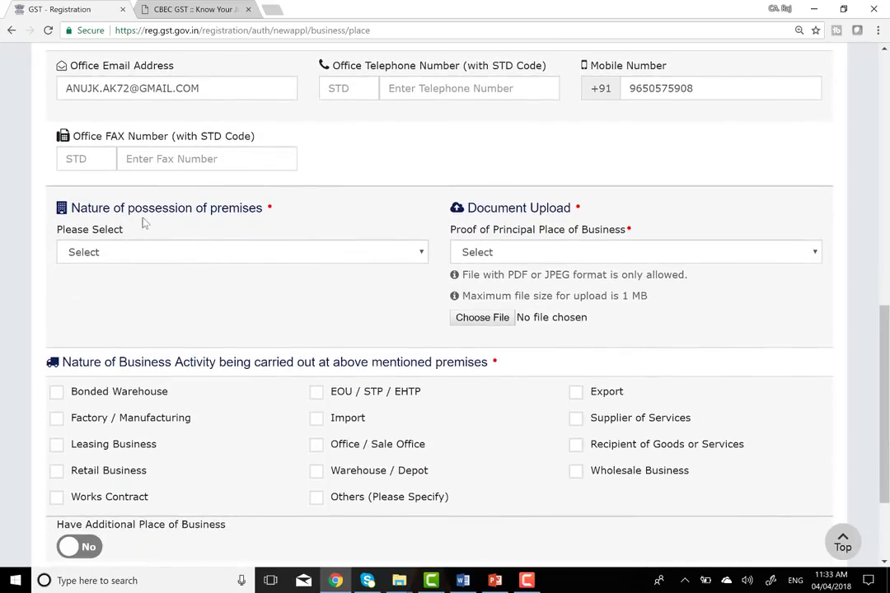
{"action": "left_click", "coordinate": [367, 256]}
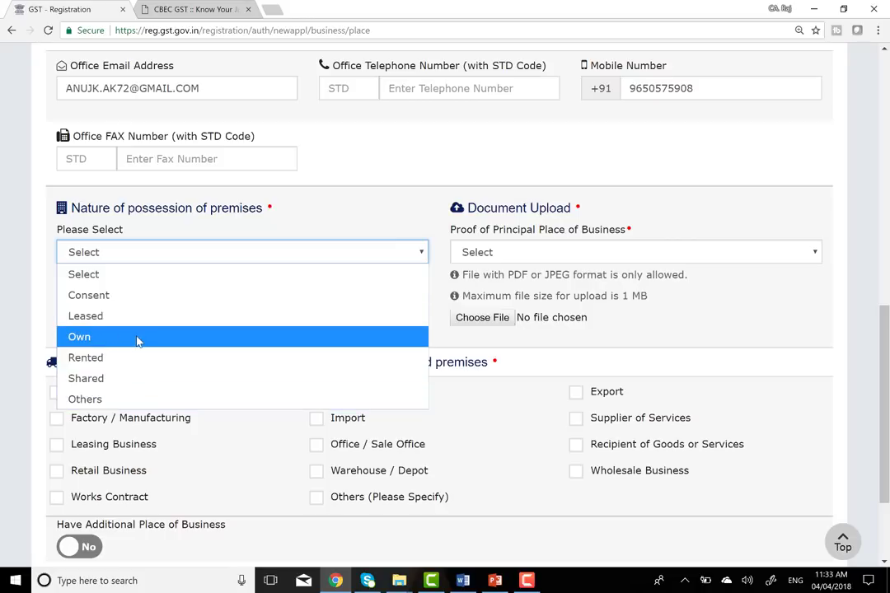
{"action": "left_click", "coordinate": [132, 362]}
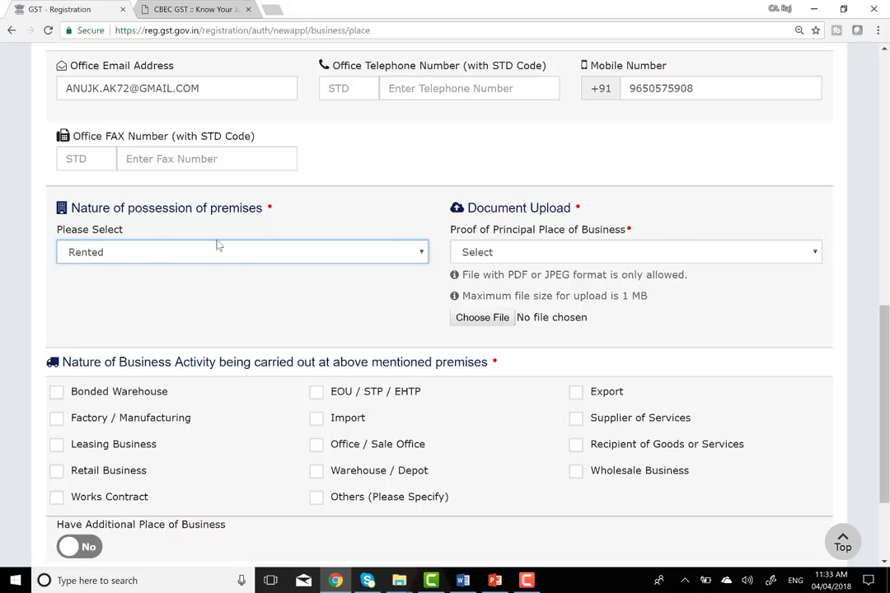
{"action": "left_click", "coordinate": [697, 254]}
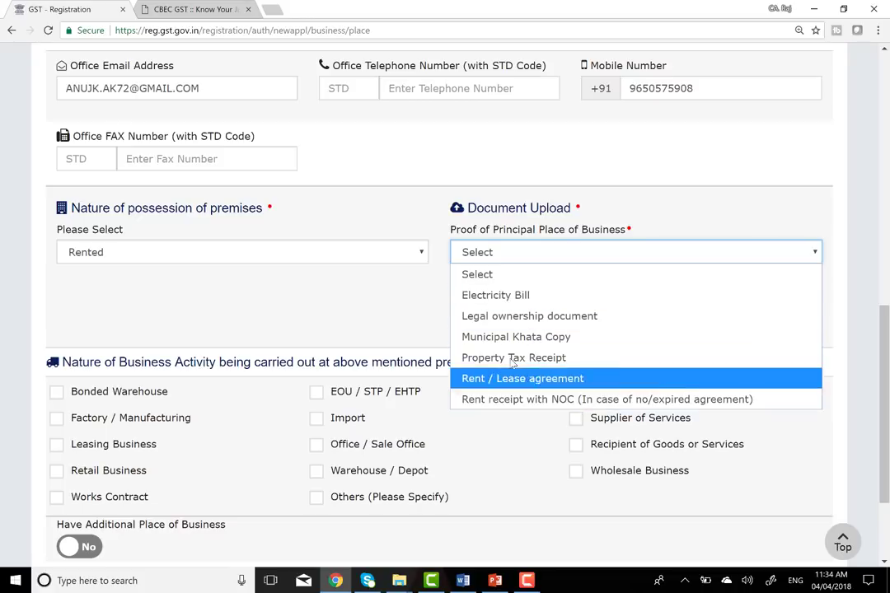
{"action": "left_click", "coordinate": [352, 250]}
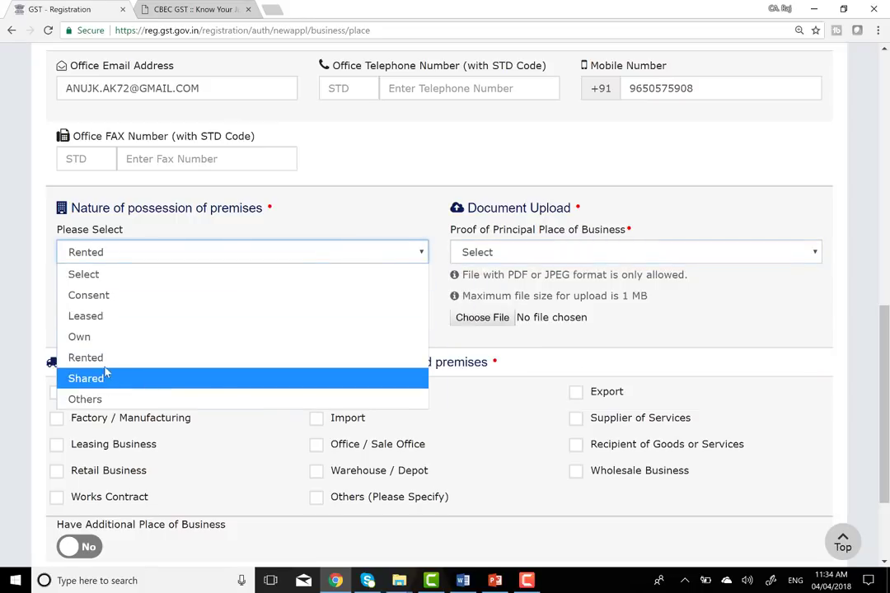
{"action": "left_click", "coordinate": [94, 338]}
{"action": "left_click", "coordinate": [548, 257]}
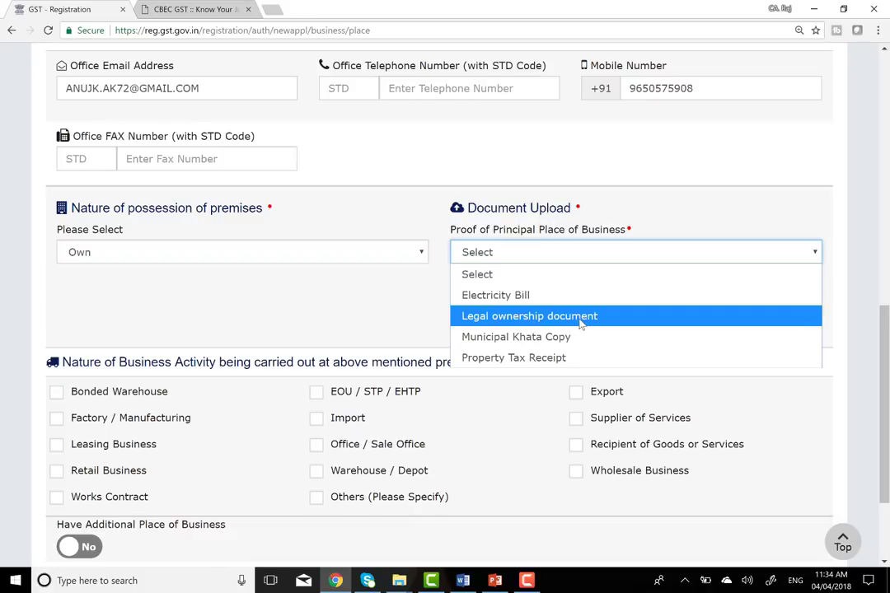
- Set nature of possession back to Rented and choose Electricity Bill as the proof document
{"action": "left_click", "coordinate": [371, 251]}
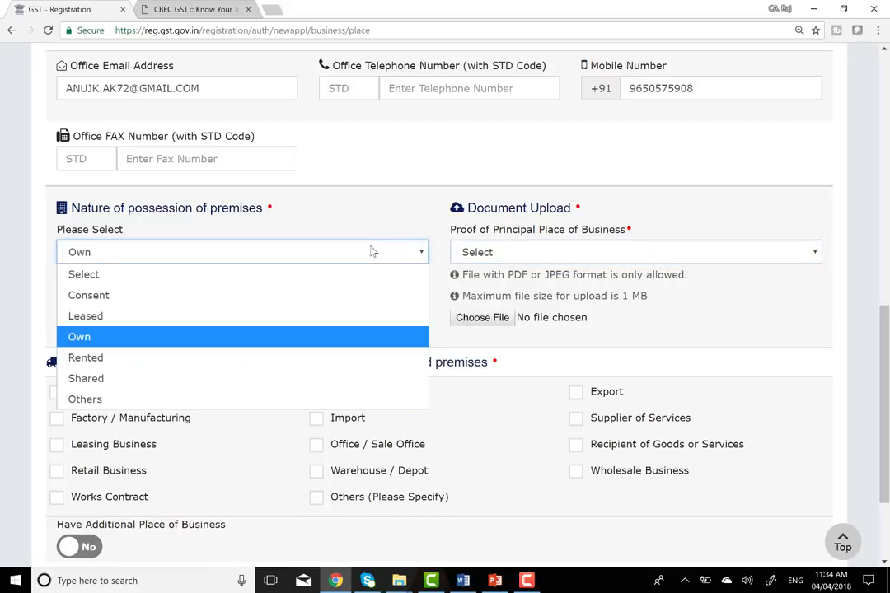
{"action": "left_click", "coordinate": [117, 358]}
{"action": "left_click", "coordinate": [453, 249]}
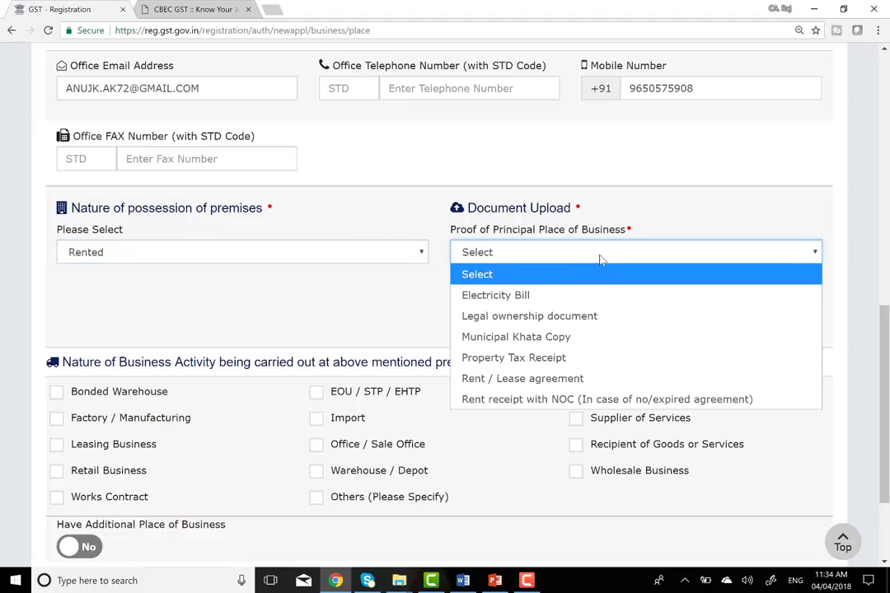
{"action": "left_click", "coordinate": [508, 299]}
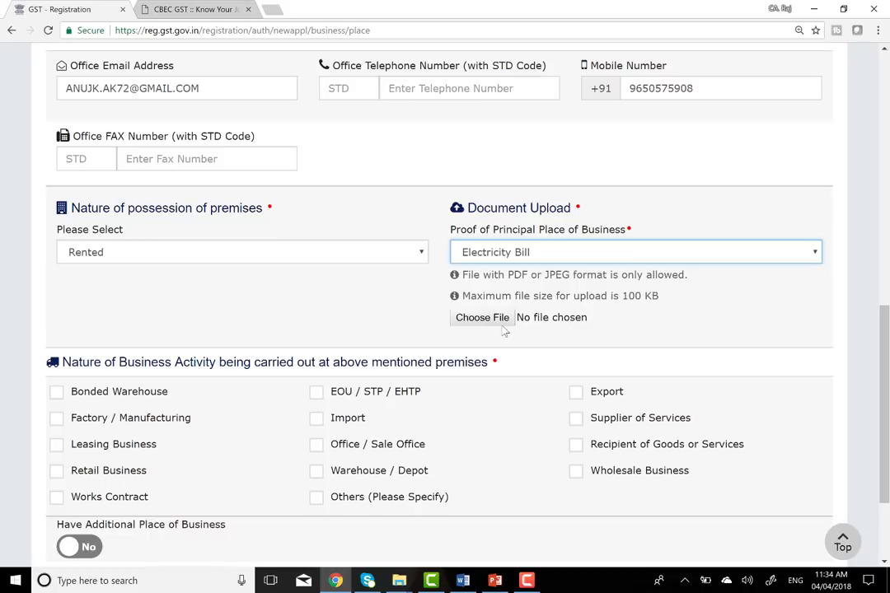
{"action": "left_click", "coordinate": [488, 322]}
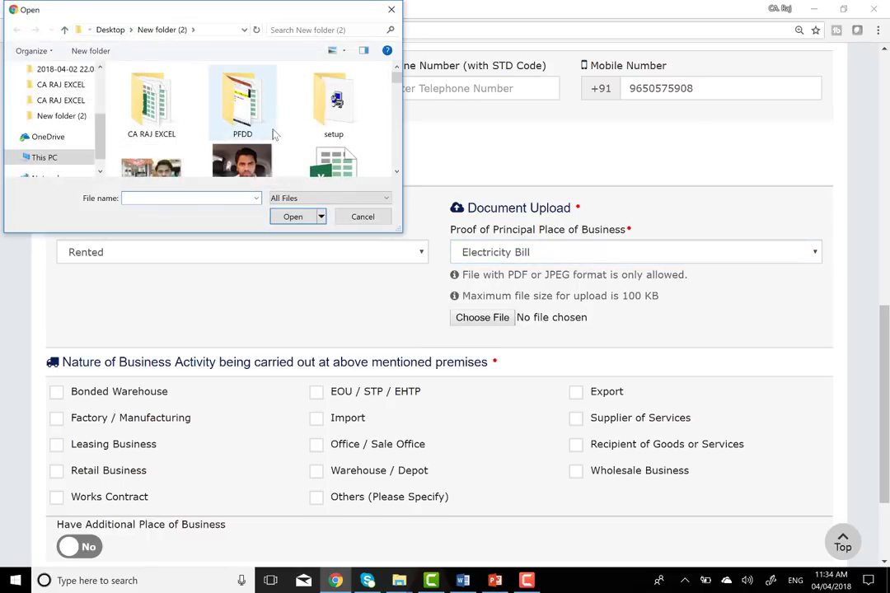
- Try uploading bill images, including BSES-Bill-Receipt-Sample.jpg, as the Electricity Bill proof
{"action": "left_click", "coordinate": [262, 171]}
{"action": "key", "text": "Down"}
{"action": "key", "text": "Down"}
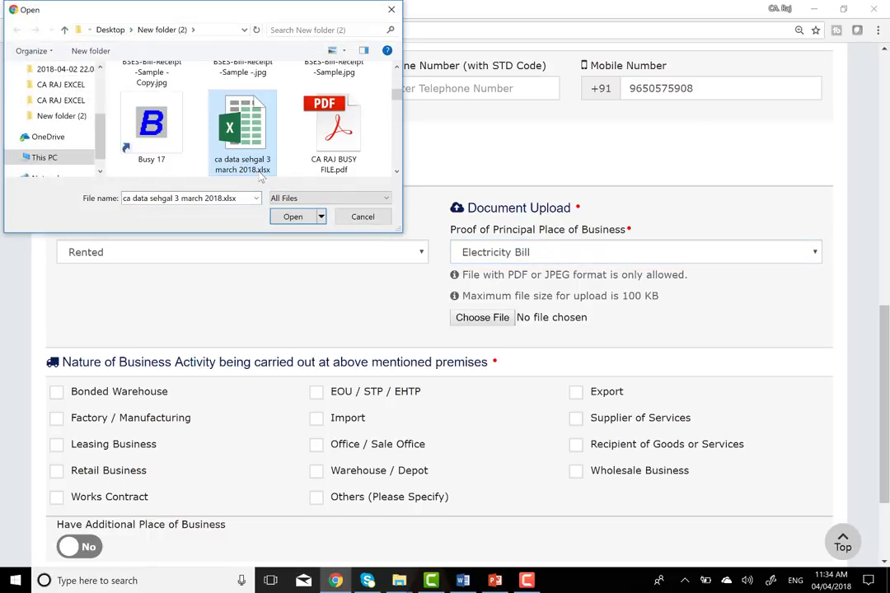
{"action": "key", "text": "Up"}
{"action": "key", "text": "Return"}
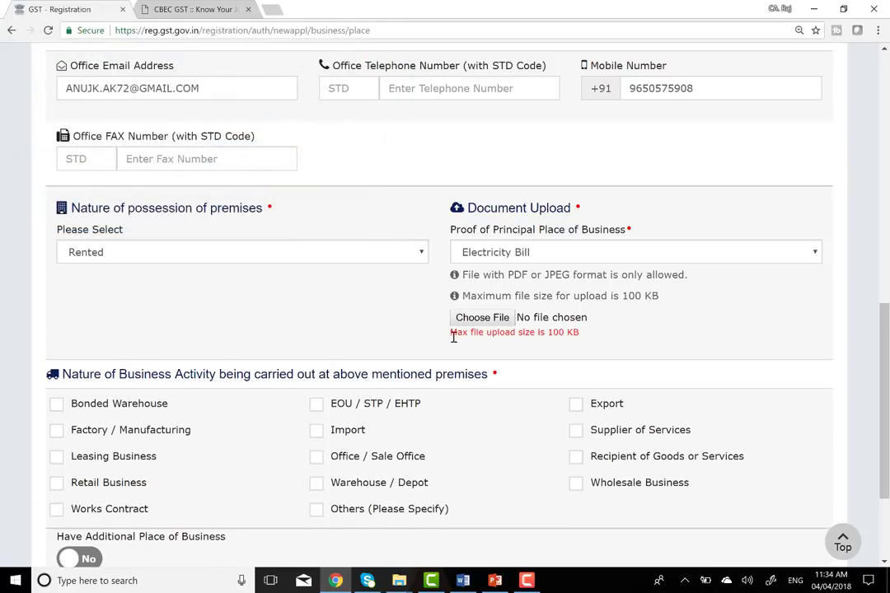
{"action": "left_click", "coordinate": [482, 318]}
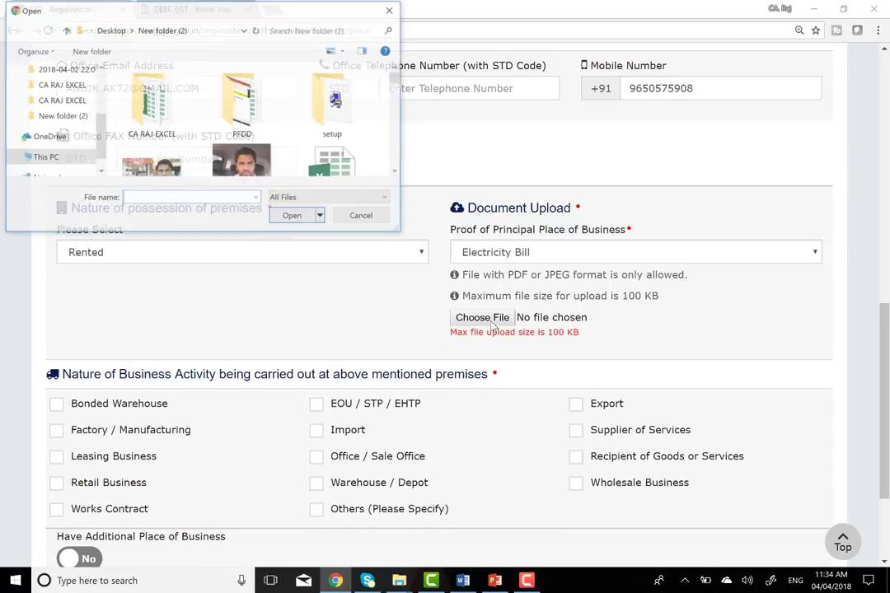
{"action": "left_click", "coordinate": [242, 164]}
{"action": "scroll", "coordinate": [241, 165], "scroll_direction": "down", "scroll_amount": 3}
{"action": "left_click", "coordinate": [241, 165]}
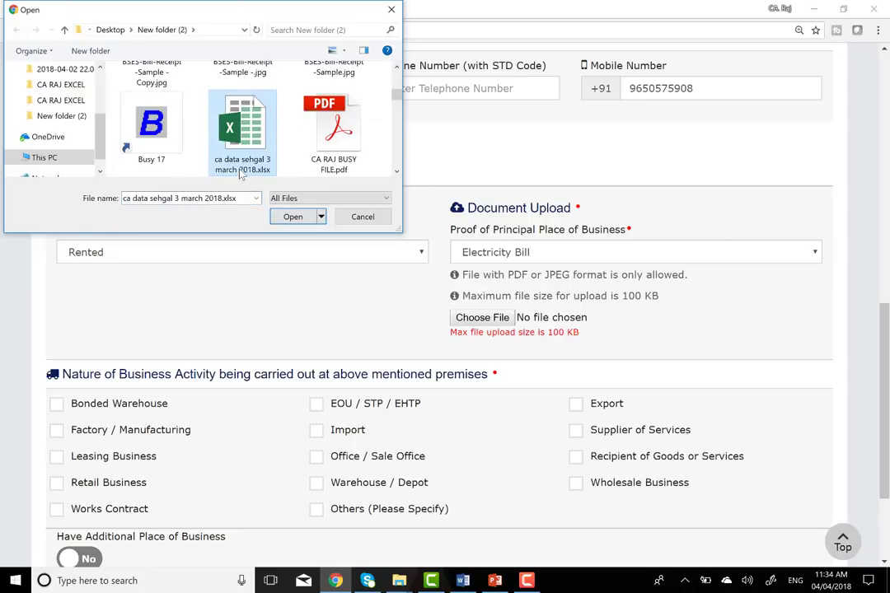
{"action": "key", "text": "Up"}
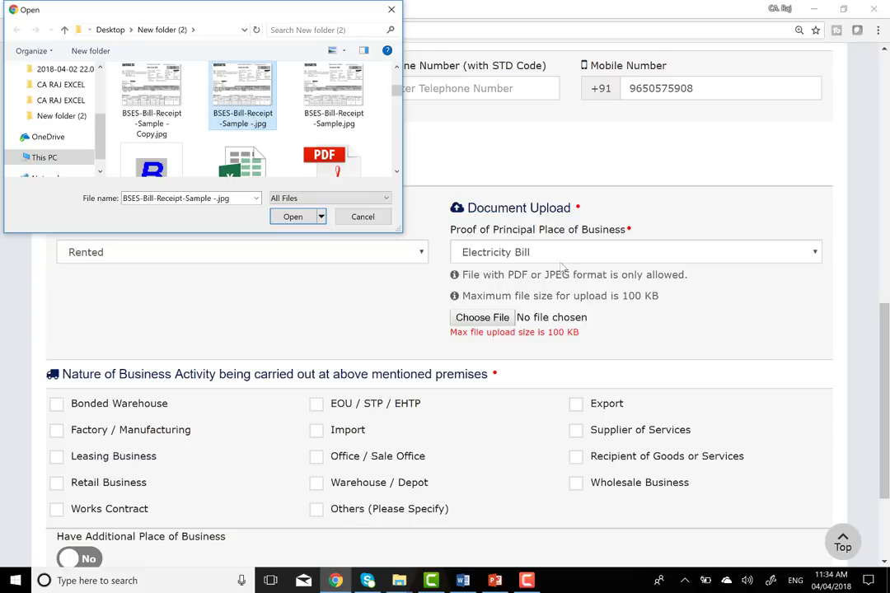
{"action": "left_click", "coordinate": [151, 97]}
{"action": "left_click", "coordinate": [346, 89]}
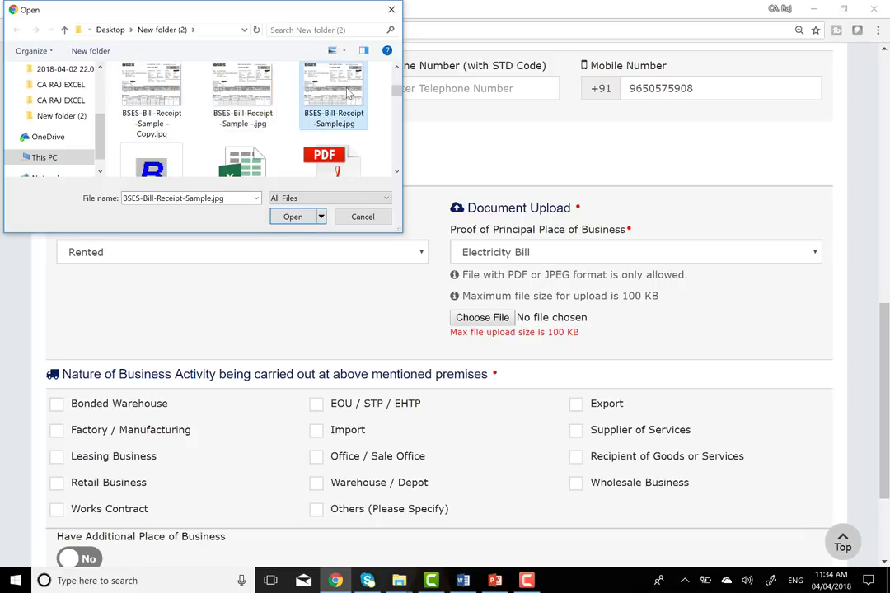
{"action": "left_click", "coordinate": [293, 217]}
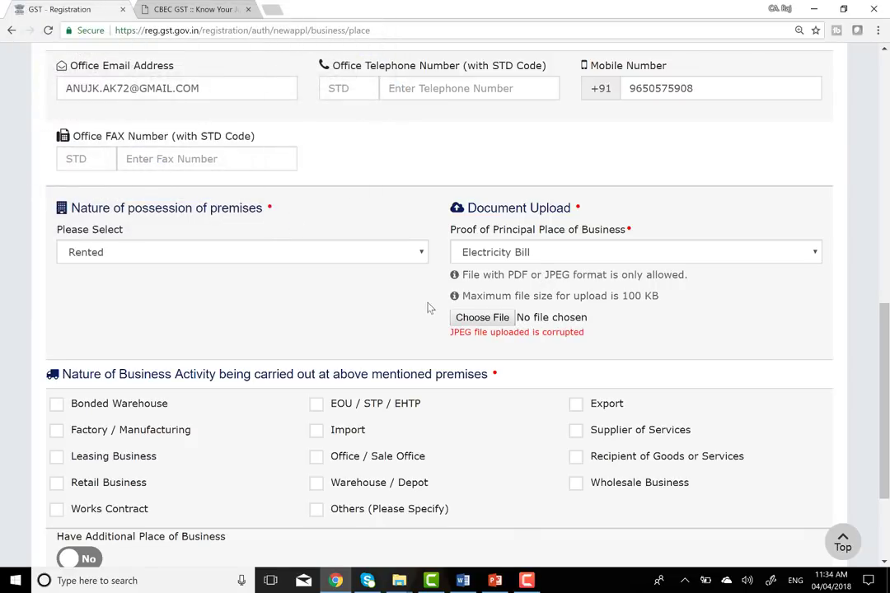
- Retry with other bill images until download (1).jpg, under 100 KB, uploads successfully
{"action": "left_click", "coordinate": [482, 317]}
{"action": "left_click", "coordinate": [152, 167]}
{"action": "scroll", "coordinate": [148, 165], "scroll_direction": "down", "scroll_amount": 2}
{"action": "left_click", "coordinate": [144, 167]}
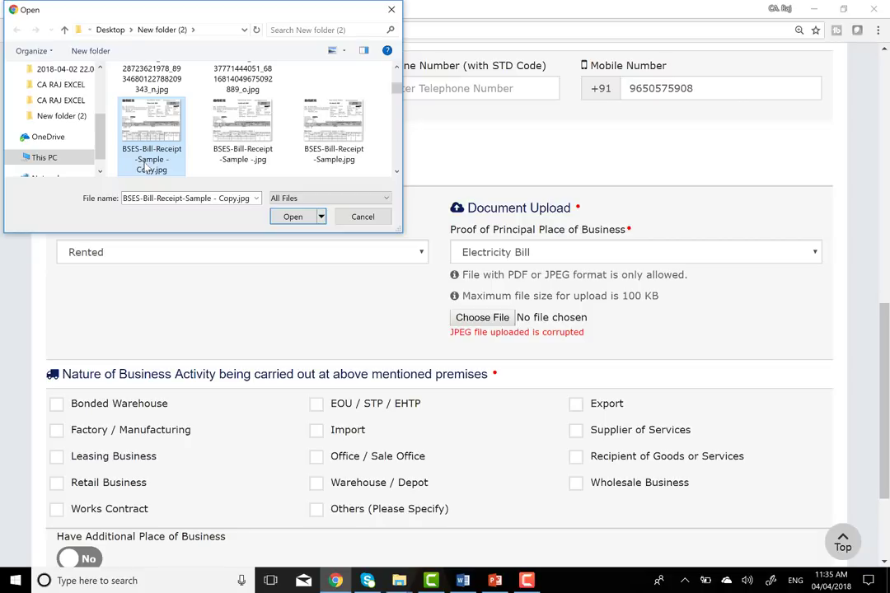
{"action": "left_click", "coordinate": [295, 218]}
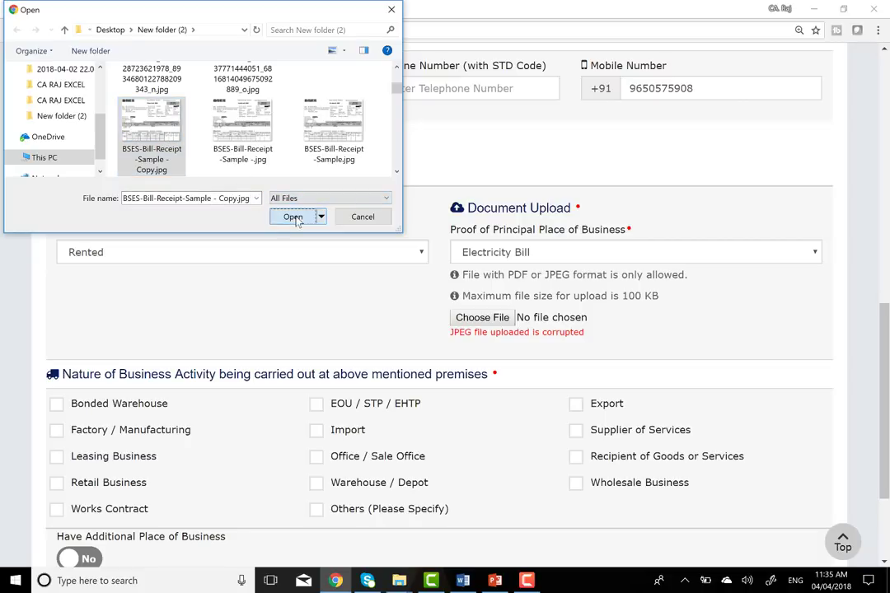
{"action": "left_click", "coordinate": [479, 318]}
{"action": "left_click", "coordinate": [202, 156]}
{"action": "scroll", "coordinate": [218, 140], "scroll_direction": "down", "scroll_amount": 3}
{"action": "left_click", "coordinate": [222, 161]}
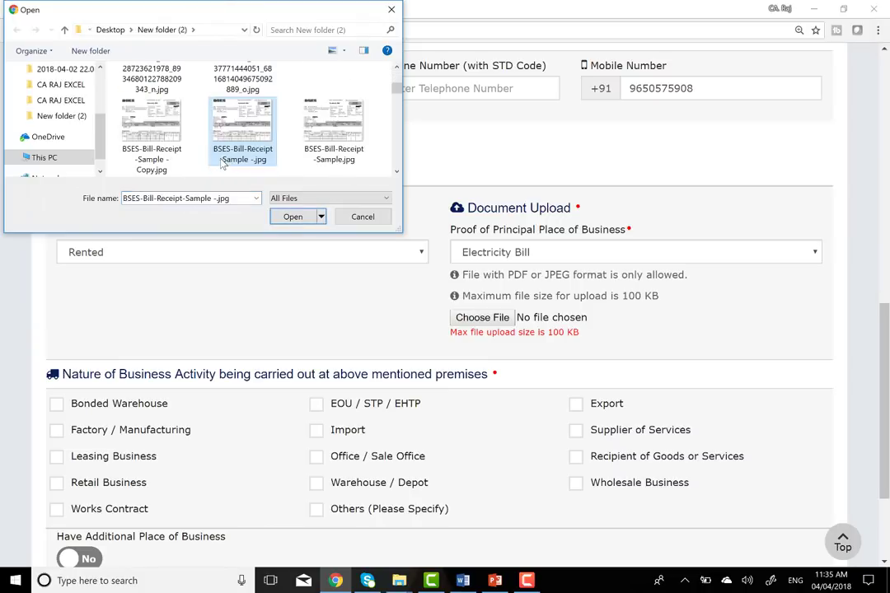
{"action": "scroll", "coordinate": [223, 162], "scroll_direction": "down", "scroll_amount": 3}
{"action": "left_click", "coordinate": [223, 163]}
{"action": "key", "text": "Down"}
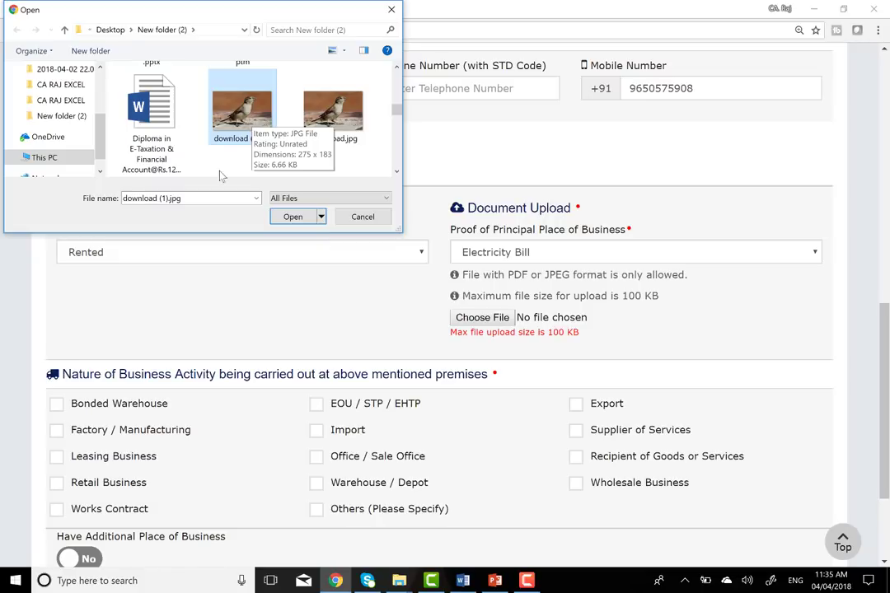
{"action": "left_click", "coordinate": [298, 218]}
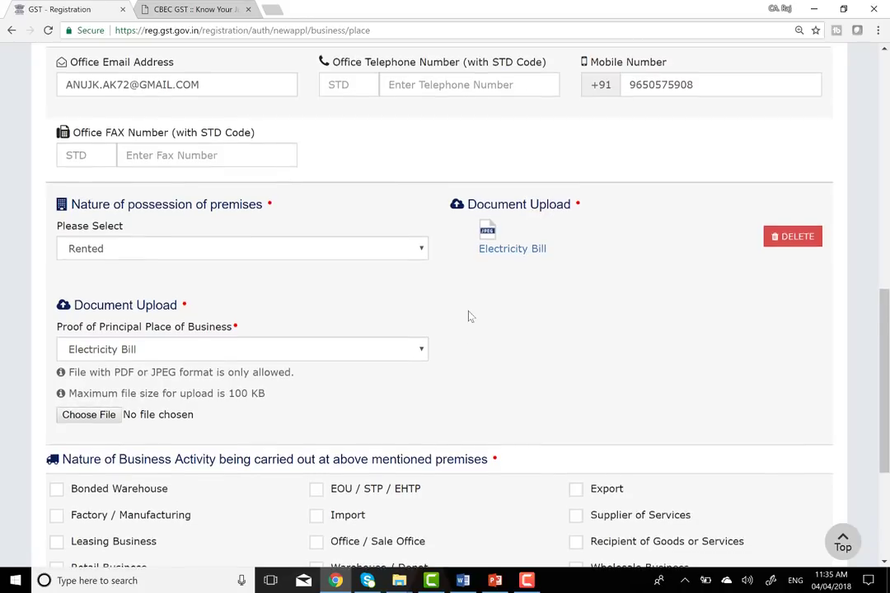
- Tick Supplier of Services as the business activity at the principal place
{"action": "scroll", "coordinate": [468, 316], "scroll_direction": "down", "scroll_amount": 2}
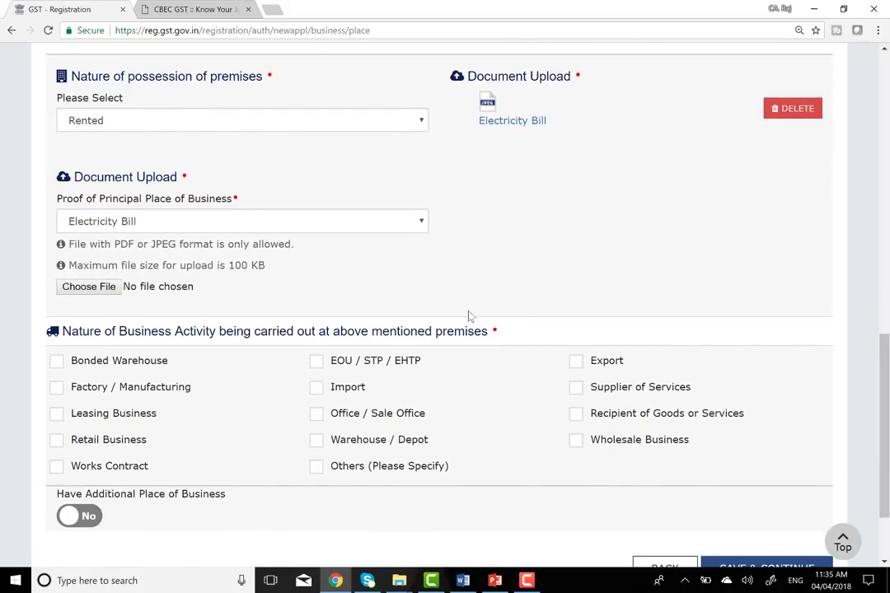
{"action": "scroll", "coordinate": [468, 316], "scroll_direction": "down", "scroll_amount": 2}
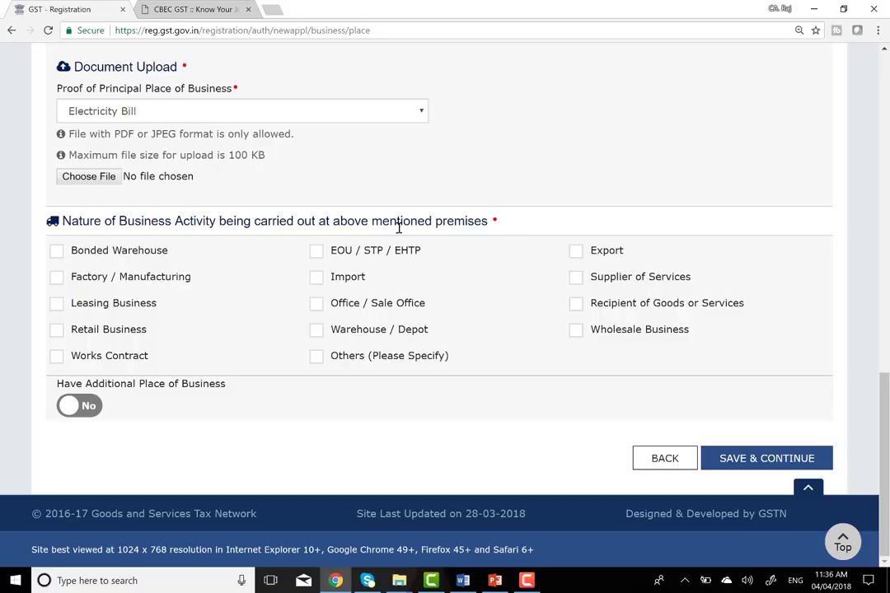
{"action": "left_click", "coordinate": [576, 280]}
- Toggle Have Additional Place of Business to Yes, then set it back to No
{"action": "left_click", "coordinate": [92, 410]}
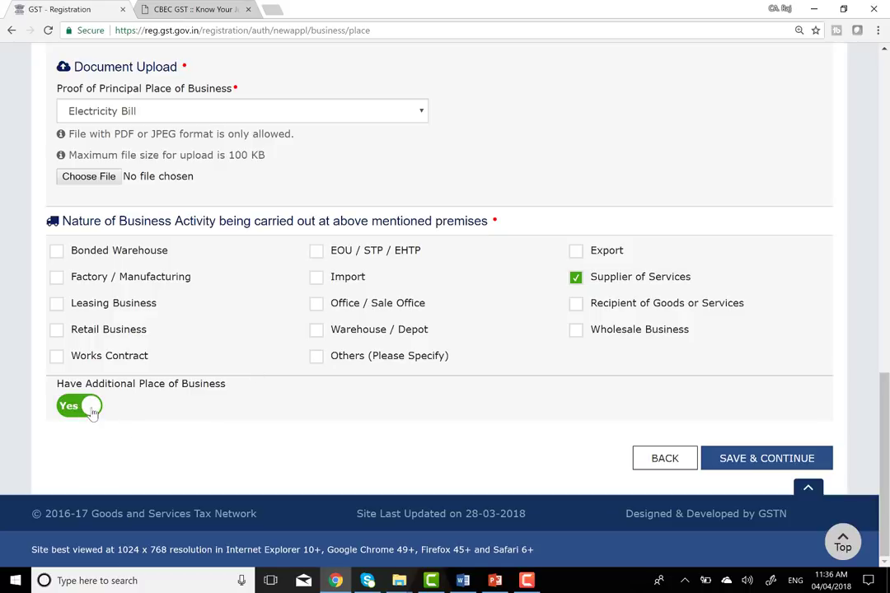
{"action": "scroll", "coordinate": [311, 240], "scroll_direction": "up", "scroll_amount": 6}
{"action": "scroll", "coordinate": [311, 242], "scroll_direction": "up", "scroll_amount": 3}
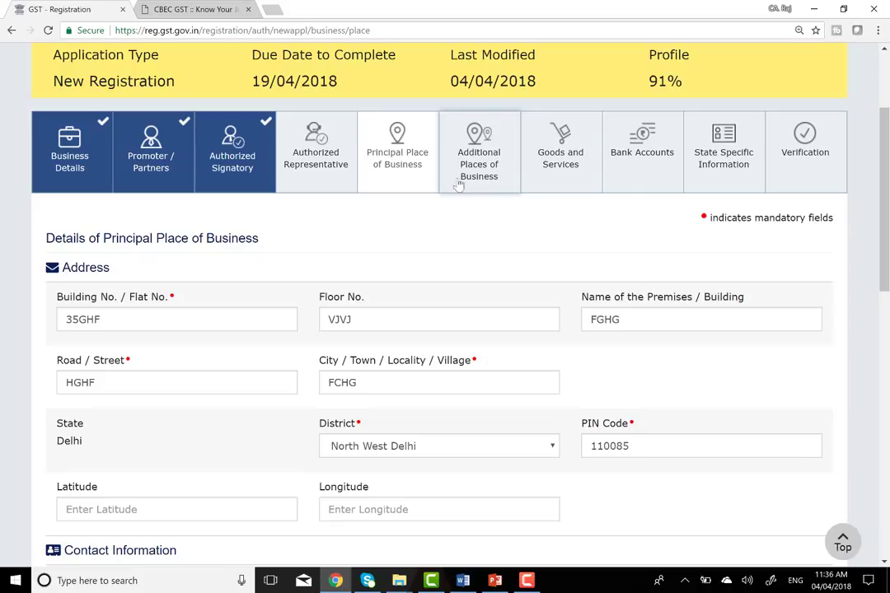
{"action": "scroll", "coordinate": [438, 279], "scroll_direction": "down", "scroll_amount": 3}
{"action": "scroll", "coordinate": [437, 278], "scroll_direction": "down", "scroll_amount": 5}
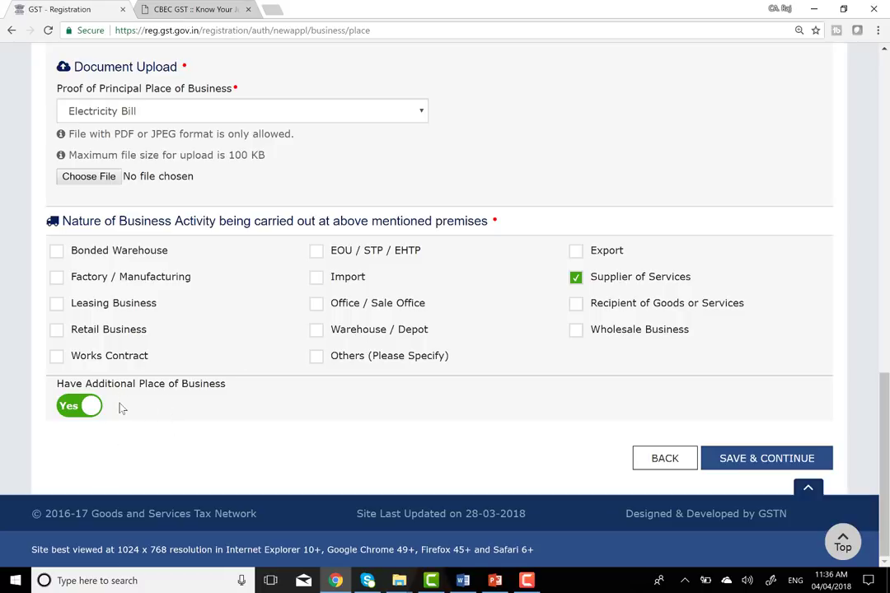
{"action": "left_click", "coordinate": [88, 407]}
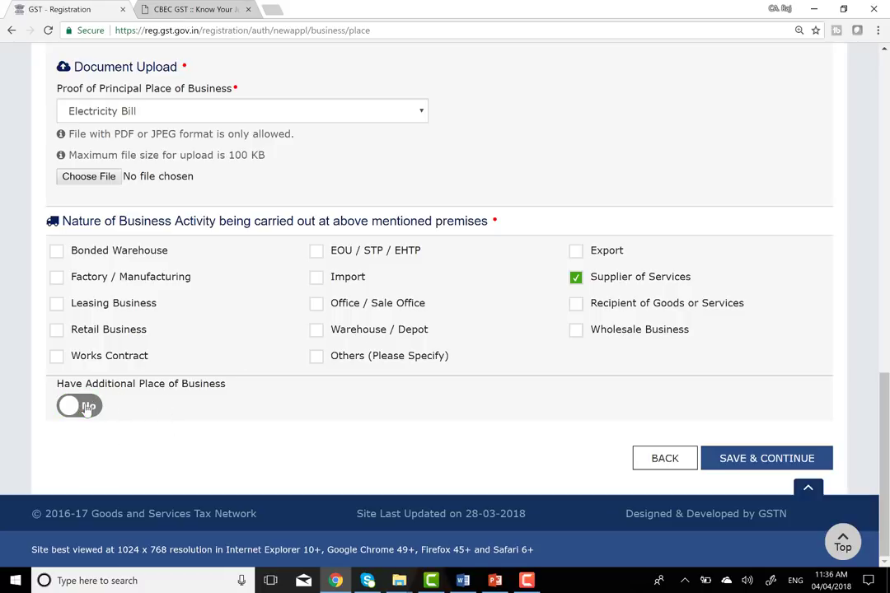
- Save the principal place details and bring up the Services section of Goods and Services
{"action": "left_click", "coordinate": [772, 467]}
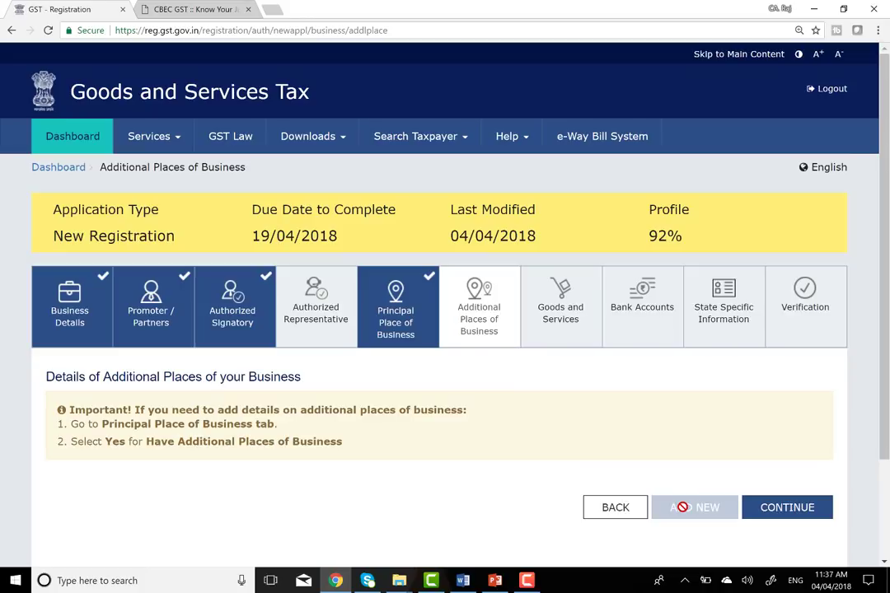
{"action": "left_click", "coordinate": [787, 507]}
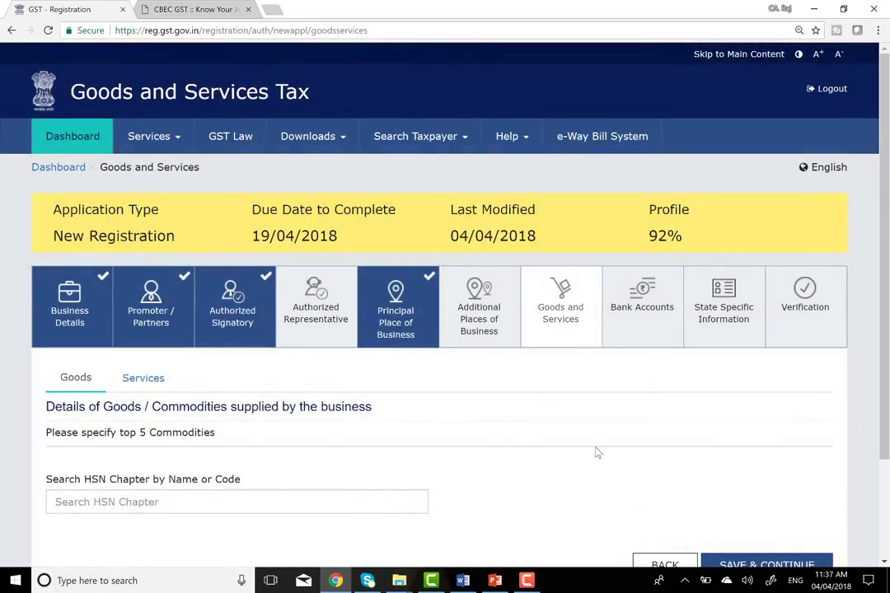
{"action": "scroll", "coordinate": [503, 434], "scroll_direction": "down", "scroll_amount": 2}
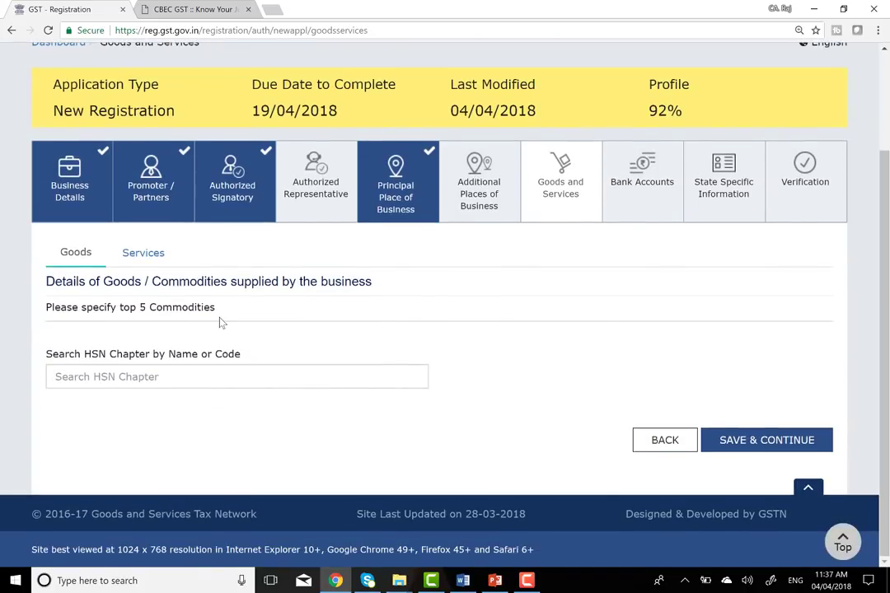
{"action": "left_click", "coordinate": [149, 262]}
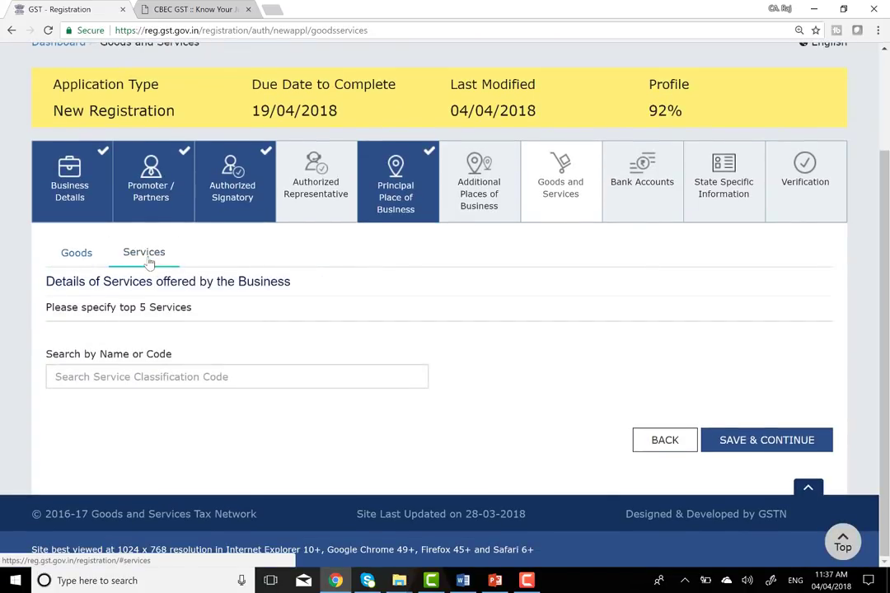
{"action": "left_click", "coordinate": [68, 256]}
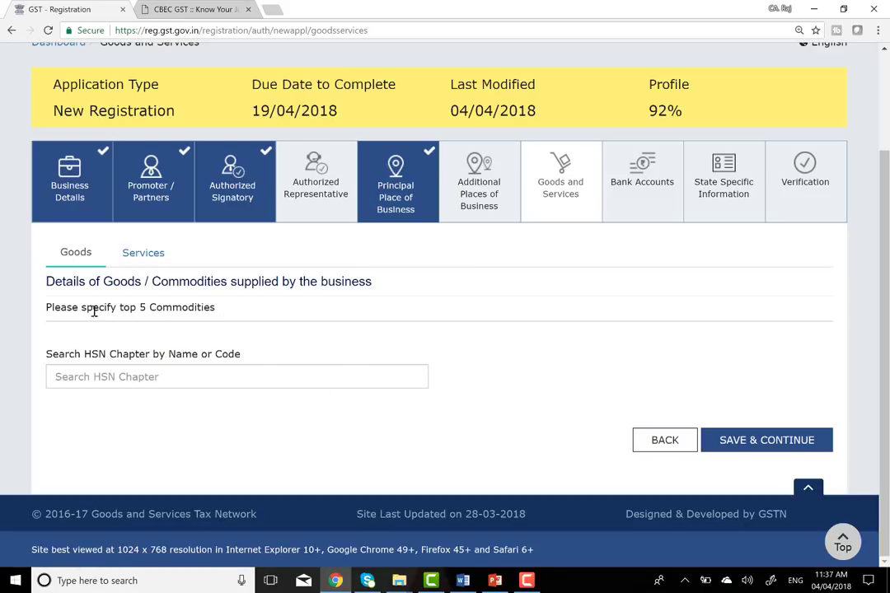
{"action": "left_click", "coordinate": [142, 253]}
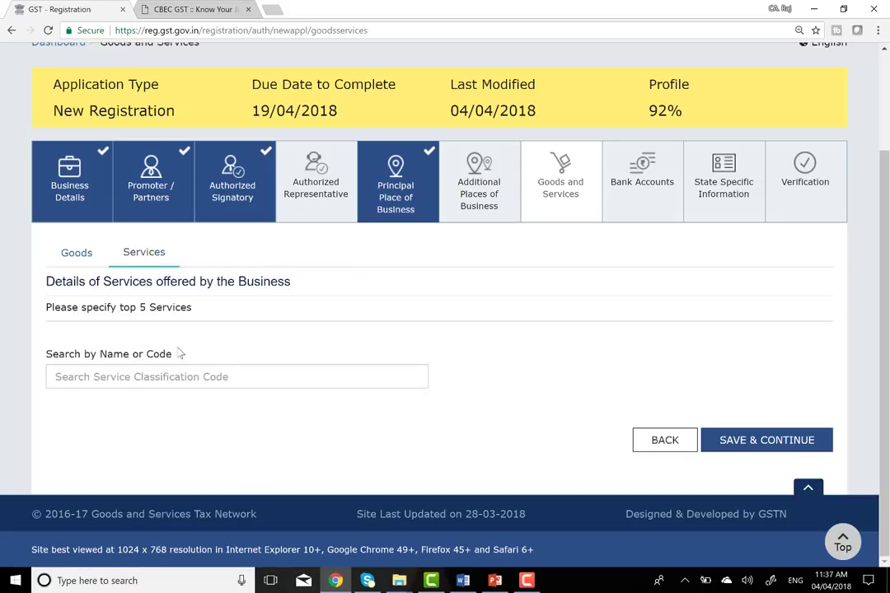
- Search for 'coach' and add 999293 Commercial training and coaching services
{"action": "left_click", "coordinate": [150, 377]}
{"action": "type", "text": "COA"}
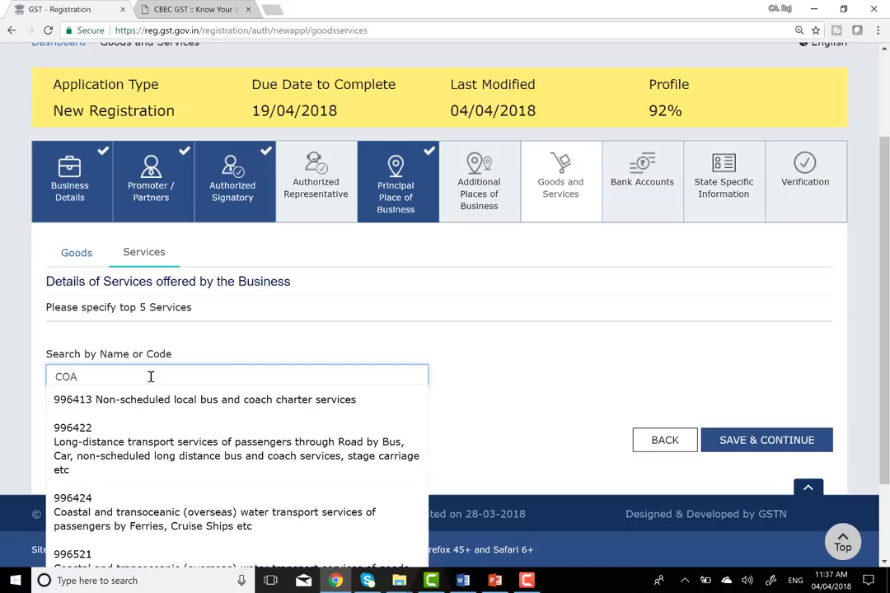
{"action": "type", "text": "HI"}
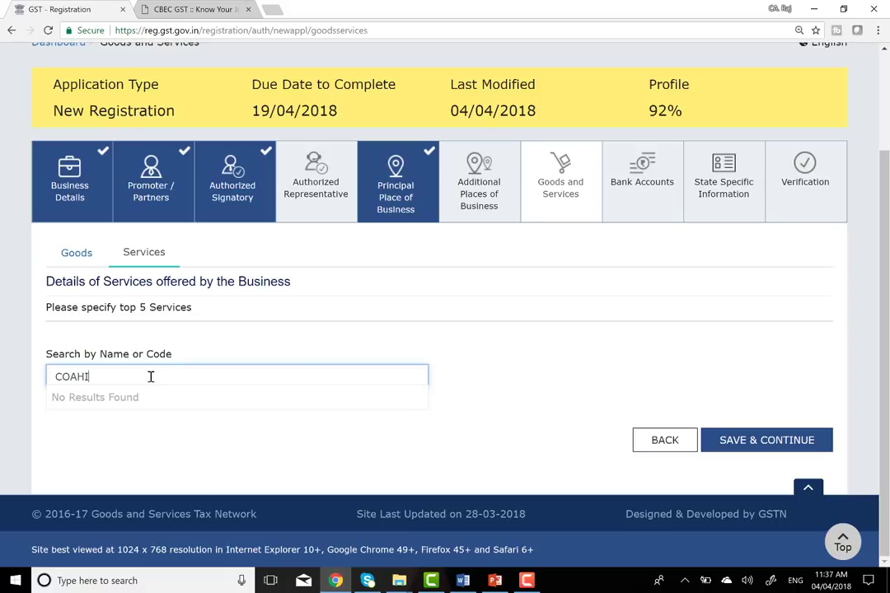
{"action": "key", "text": "BackSpace"}
{"action": "key", "text": "BackSpace"}
{"action": "type", "text": "C"}
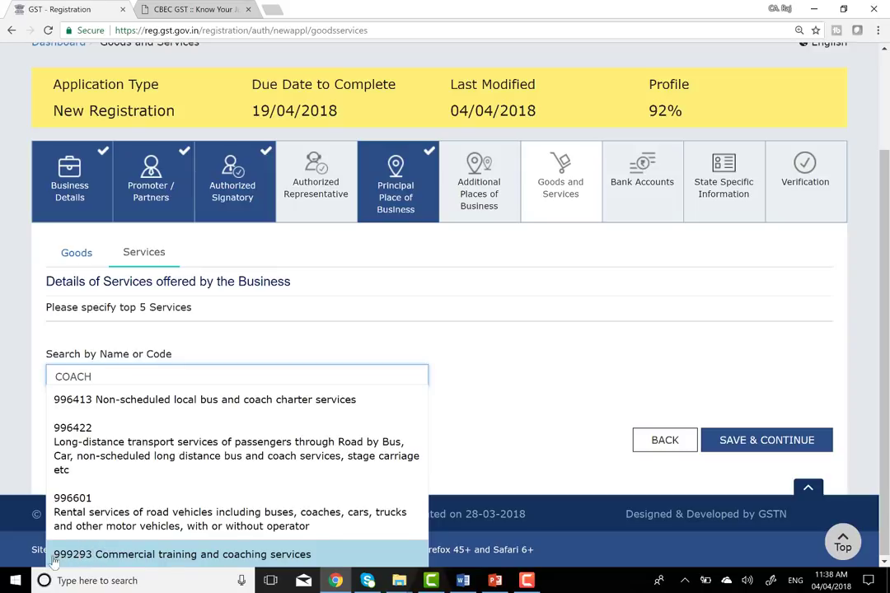
{"action": "left_click", "coordinate": [195, 560]}
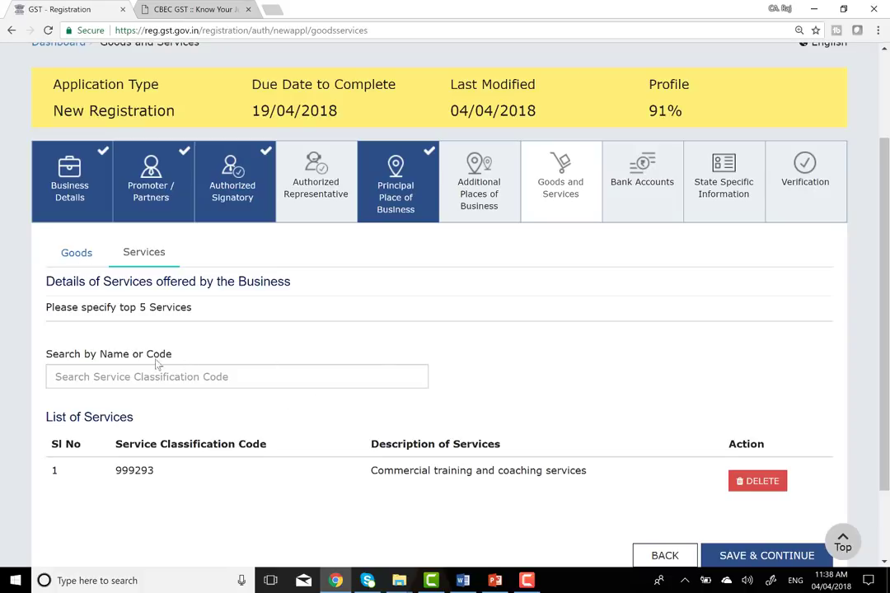
- Search for 'coun' and add 999352 Guidance and counseling services as the second service
{"action": "left_click", "coordinate": [213, 376]}
{"action": "type", "text": "D"}
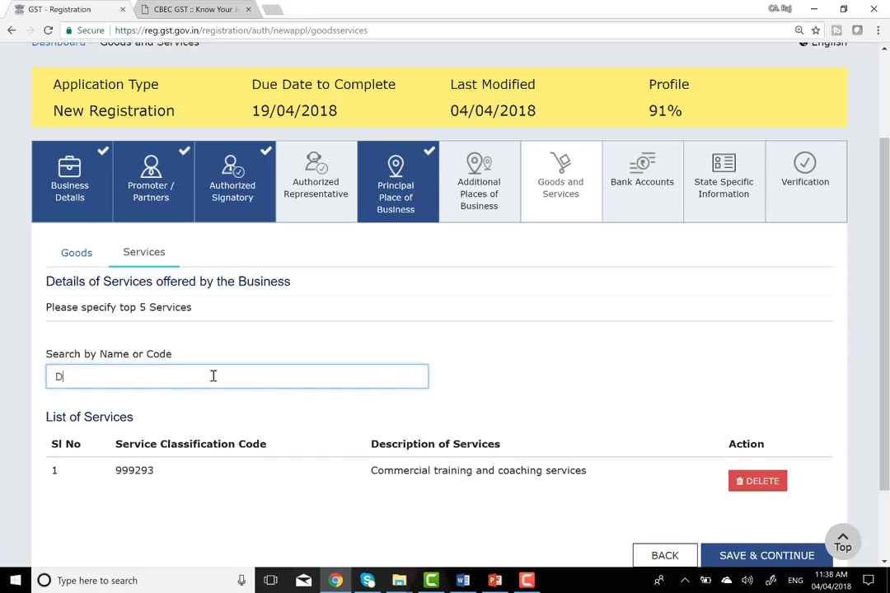
{"action": "key", "text": "BackSpace"}
{"action": "type", "text": "CON"}
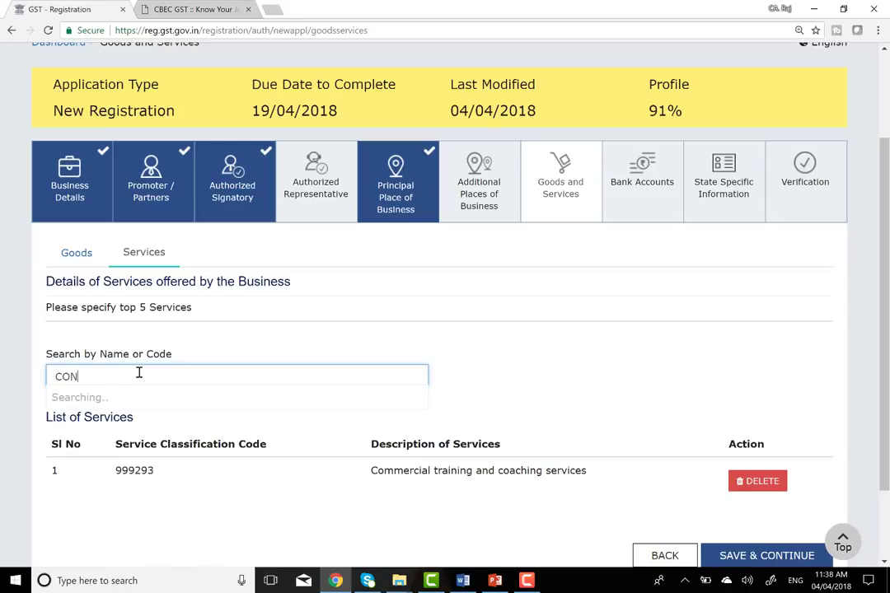
{"action": "key", "text": "BackSpace"}
{"action": "type", "text": "U"}
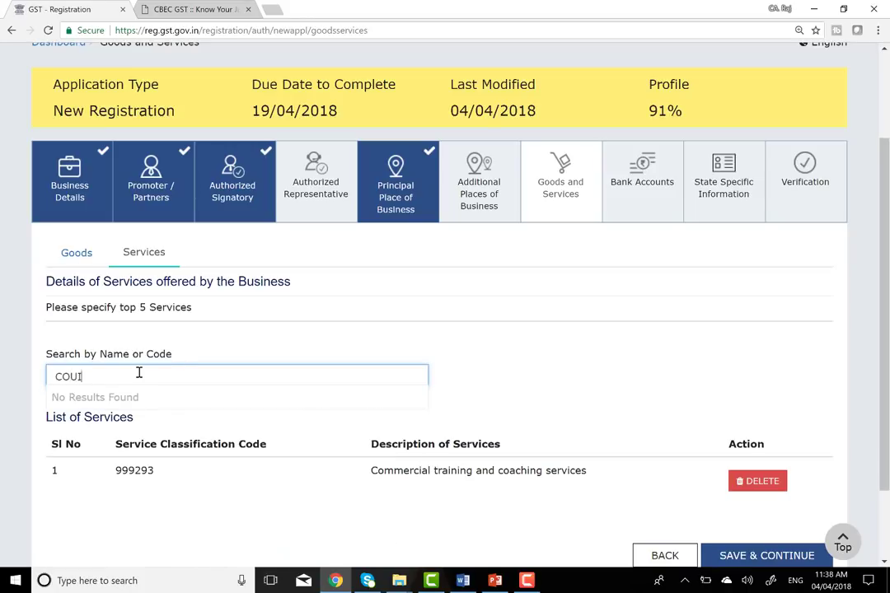
{"action": "type", "text": "N"}
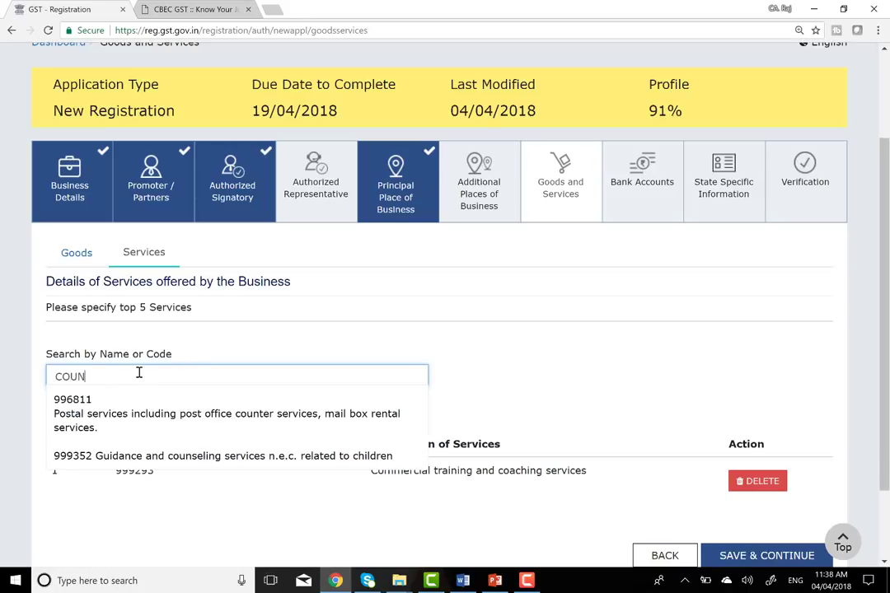
{"action": "left_click", "coordinate": [256, 457]}
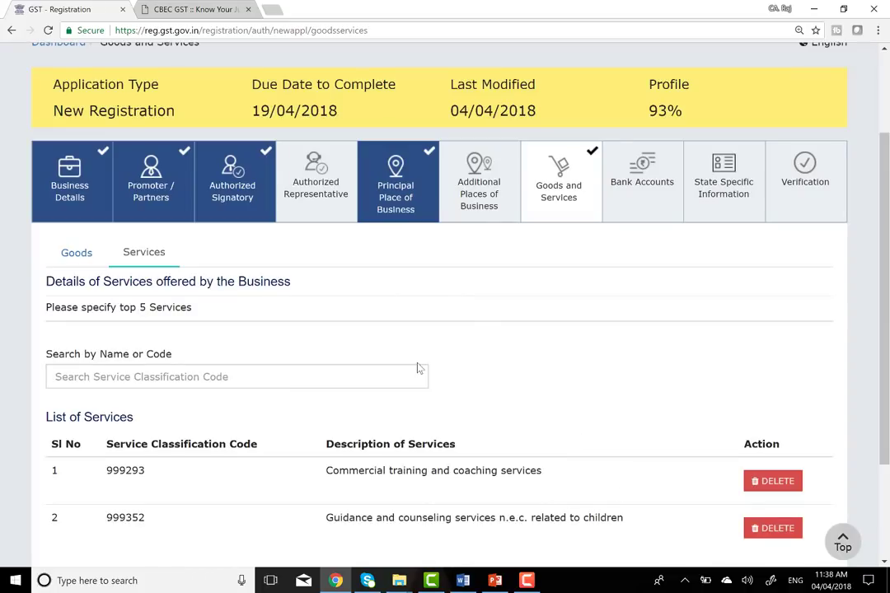
- Search the HSN chapters for 'iron' and add 2502 Unroasted Iron Pyrites to the goods list
{"action": "scroll", "coordinate": [298, 420], "scroll_direction": "down", "scroll_amount": 1}
{"action": "scroll", "coordinate": [298, 420], "scroll_direction": "down", "scroll_amount": 2}
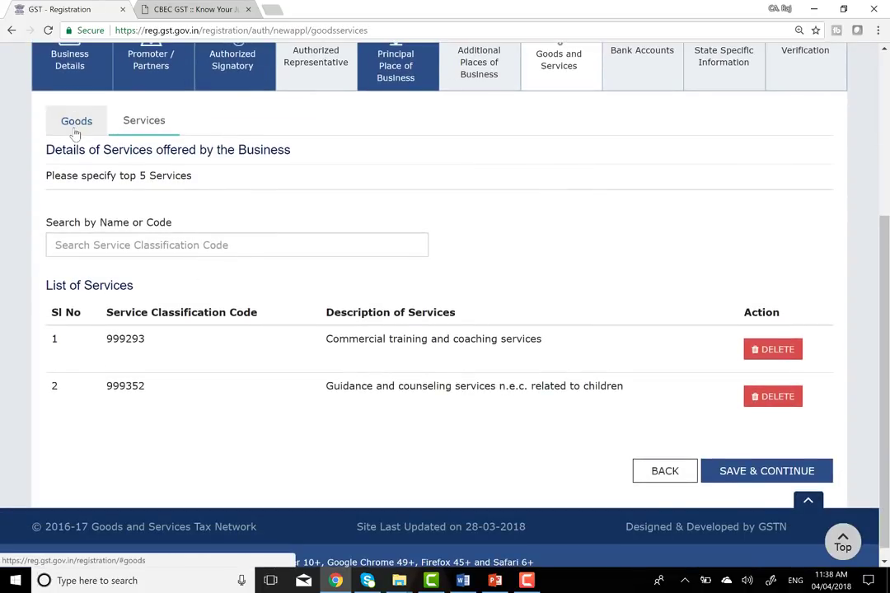
{"action": "left_click", "coordinate": [76, 124]}
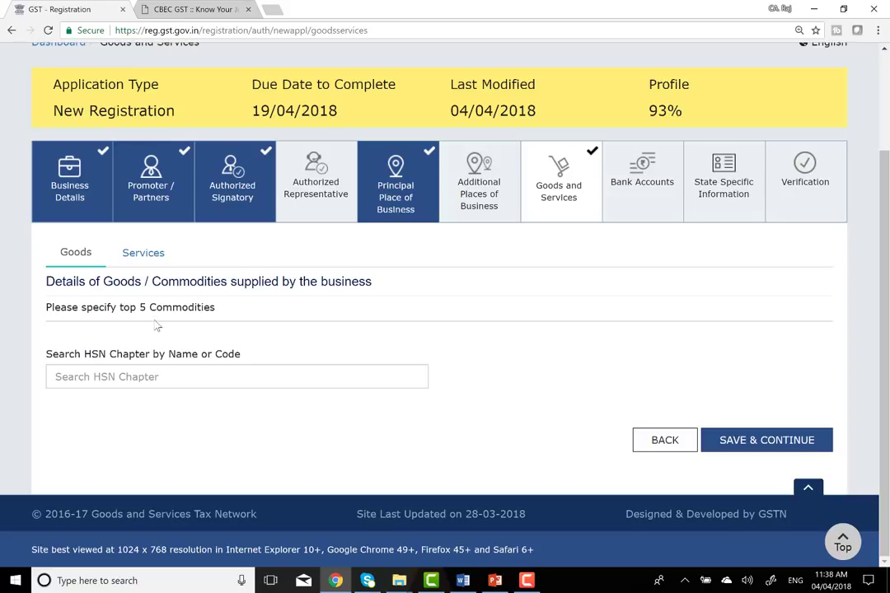
{"action": "left_click", "coordinate": [130, 257]}
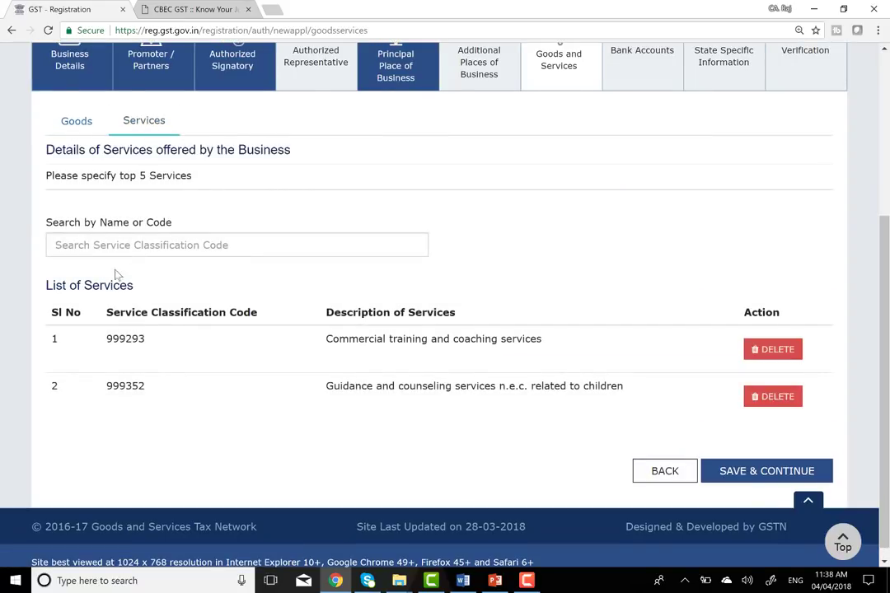
{"action": "left_click", "coordinate": [81, 128]}
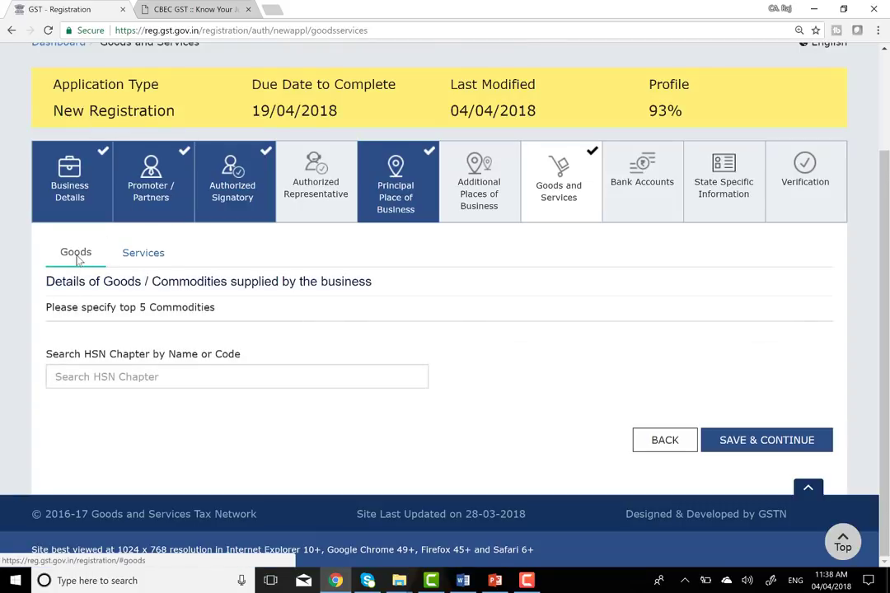
{"action": "left_click", "coordinate": [130, 369]}
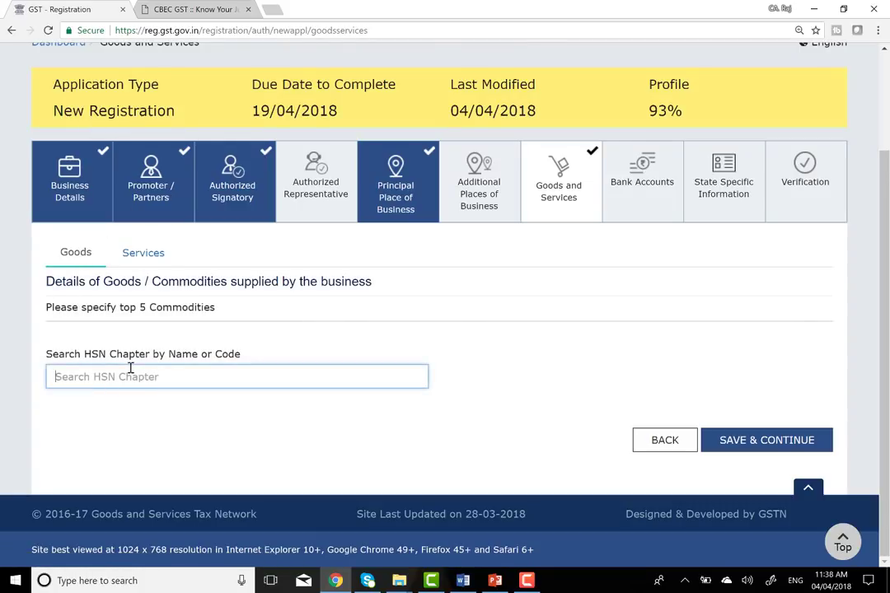
{"action": "type", "text": "IRON"}
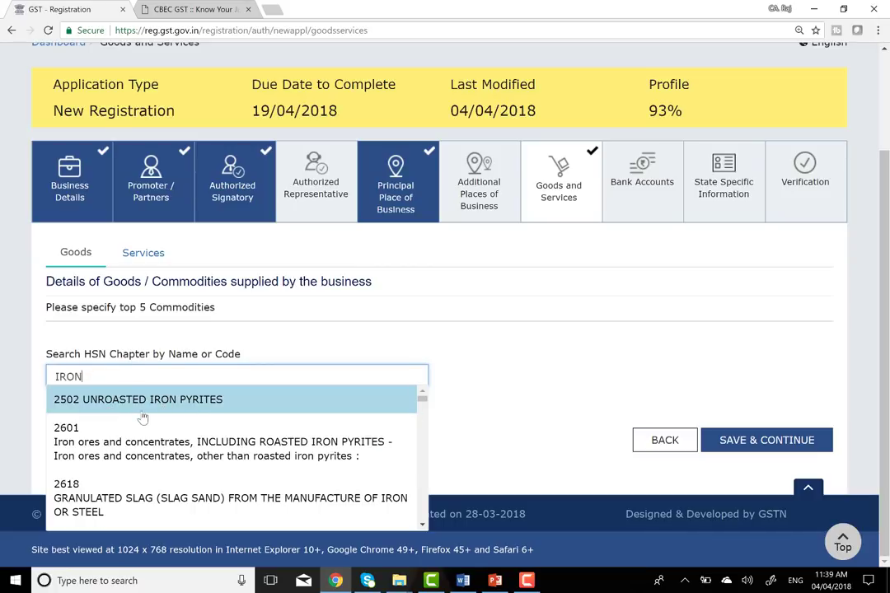
{"action": "left_click", "coordinate": [168, 410]}
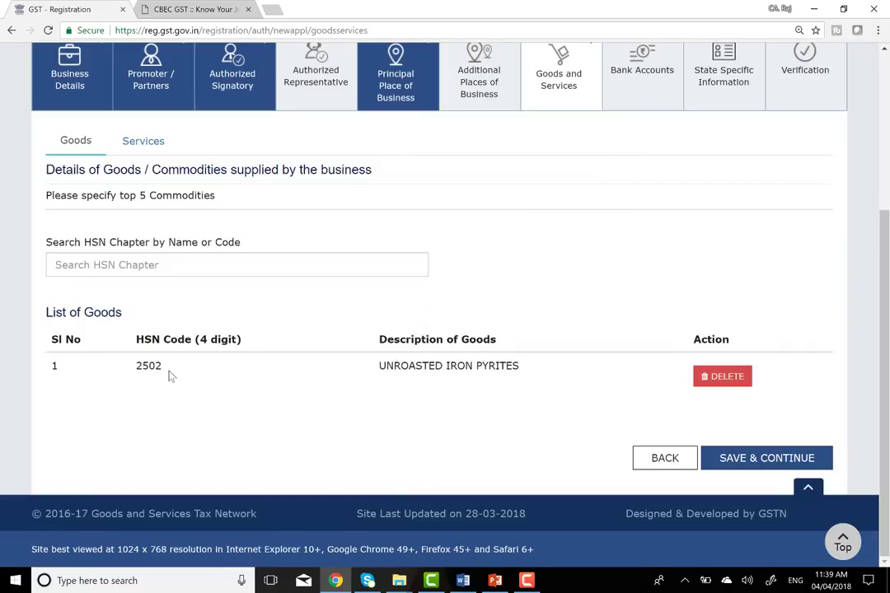
{"action": "left_click", "coordinate": [130, 143]}
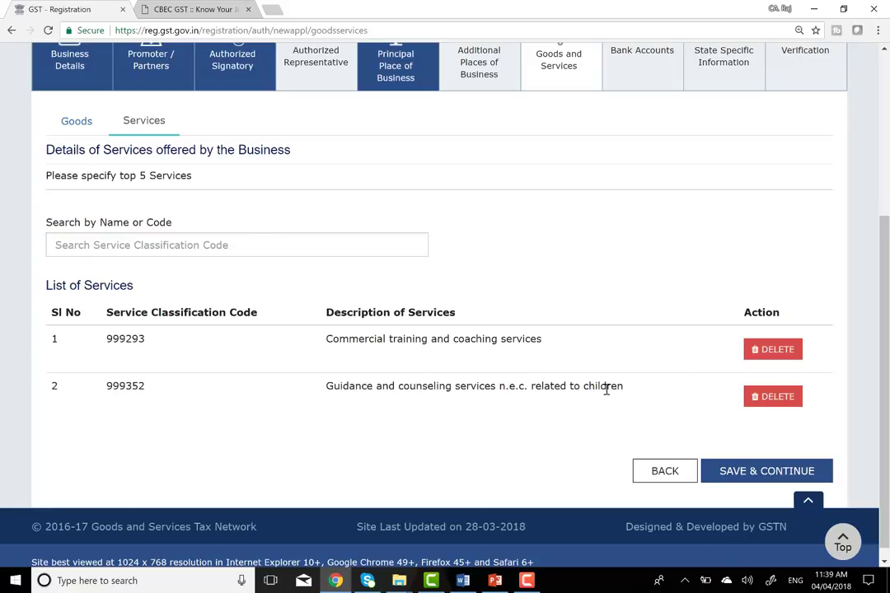
- Save the goods and services list and start a new bank account entry
{"action": "left_click", "coordinate": [753, 472]}
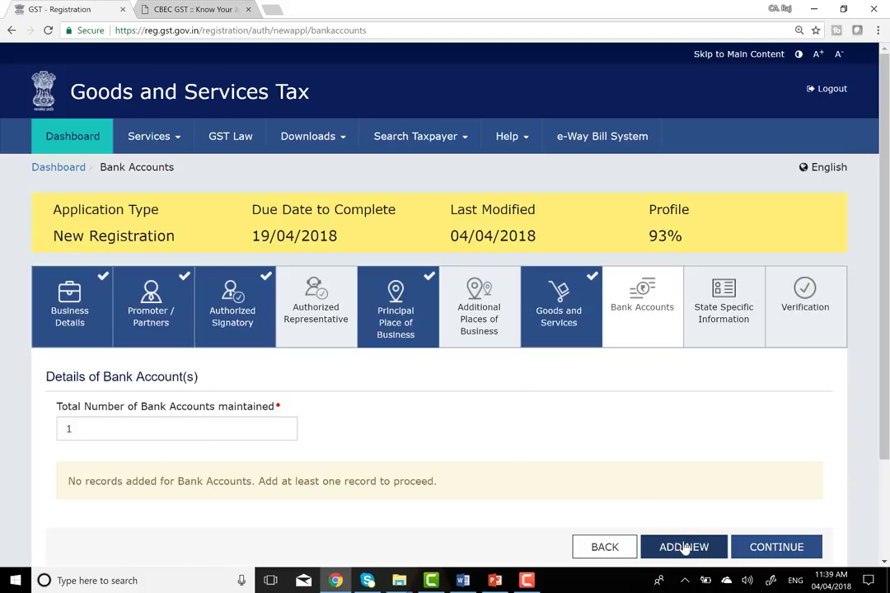
{"action": "scroll", "coordinate": [660, 474], "scroll_direction": "down", "scroll_amount": 2}
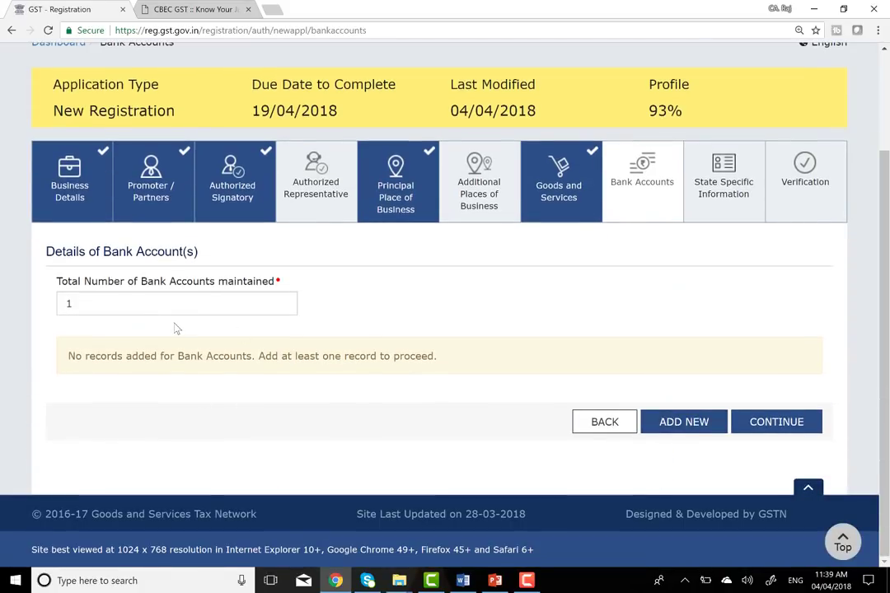
{"action": "left_click", "coordinate": [683, 423]}
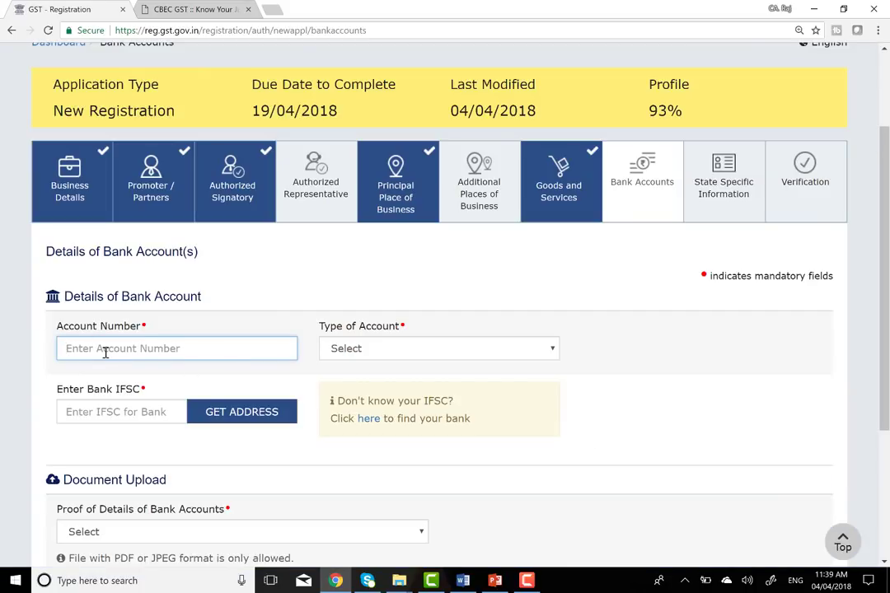
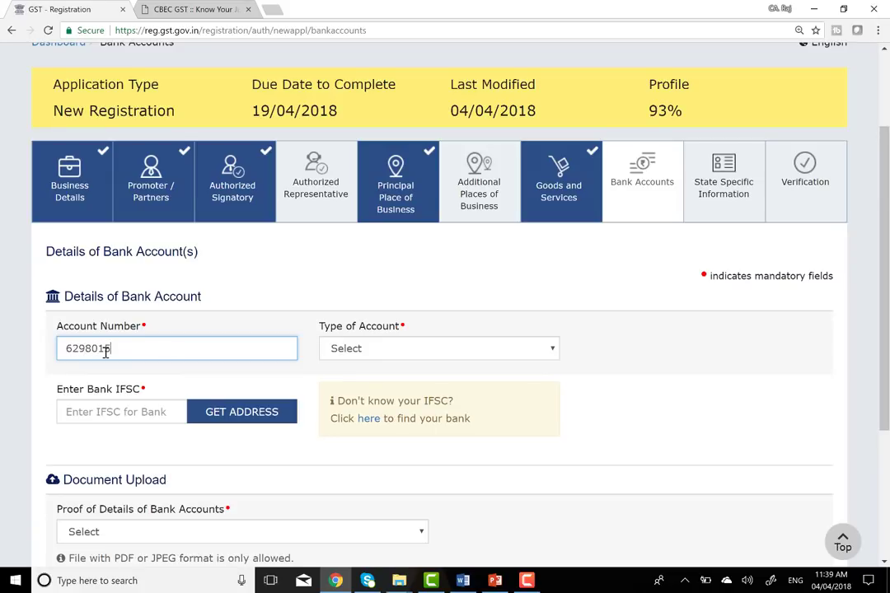
- Enter the bank account number and set the account type to Savings Account
{"action": "key", "text": "Tab"}
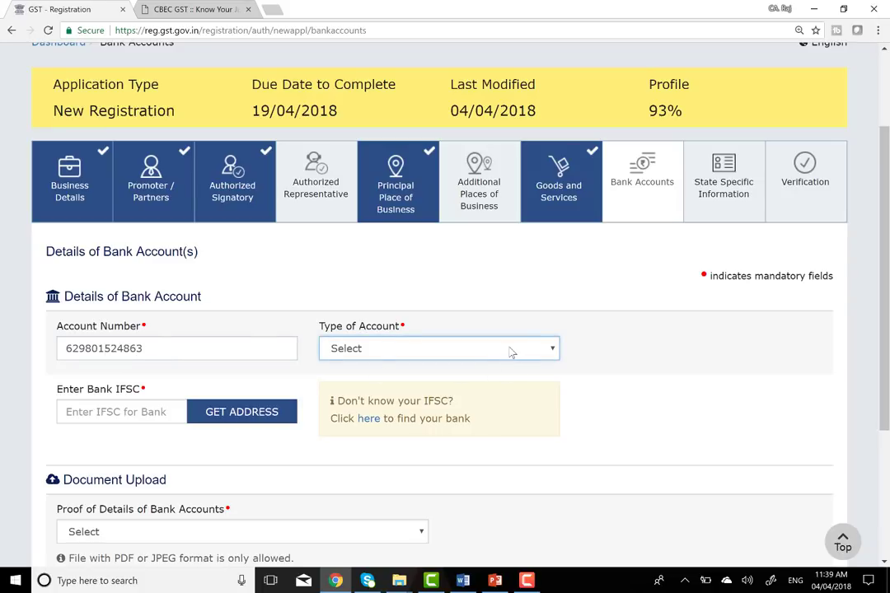
{"action": "left_click", "coordinate": [510, 352]}
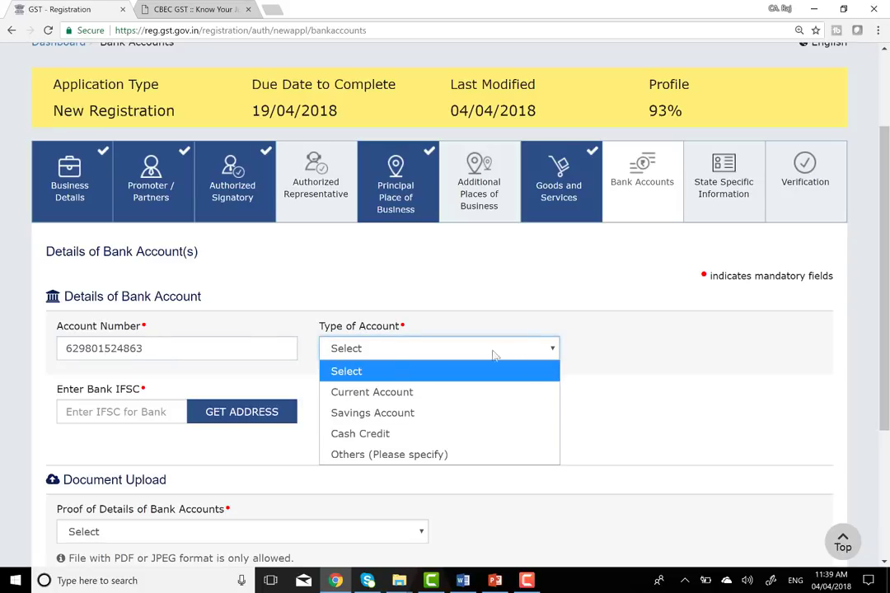
{"action": "left_click", "coordinate": [398, 414]}
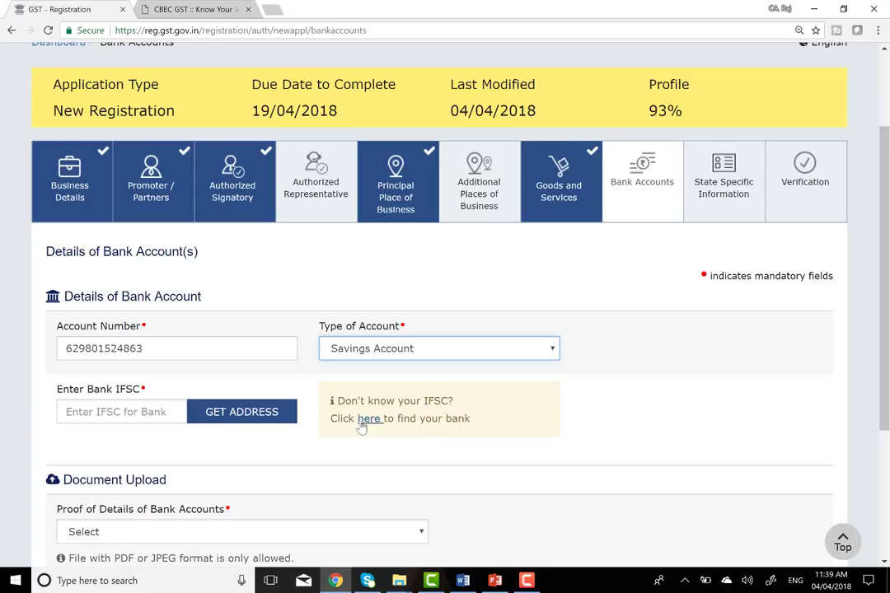
- Look up IFSC ADCB0000002: Abu Dhabi Commercial Bank, Karnataka, Bangalore Urban, Bangalore, Citi Centre branch
{"action": "left_click", "coordinate": [362, 421]}
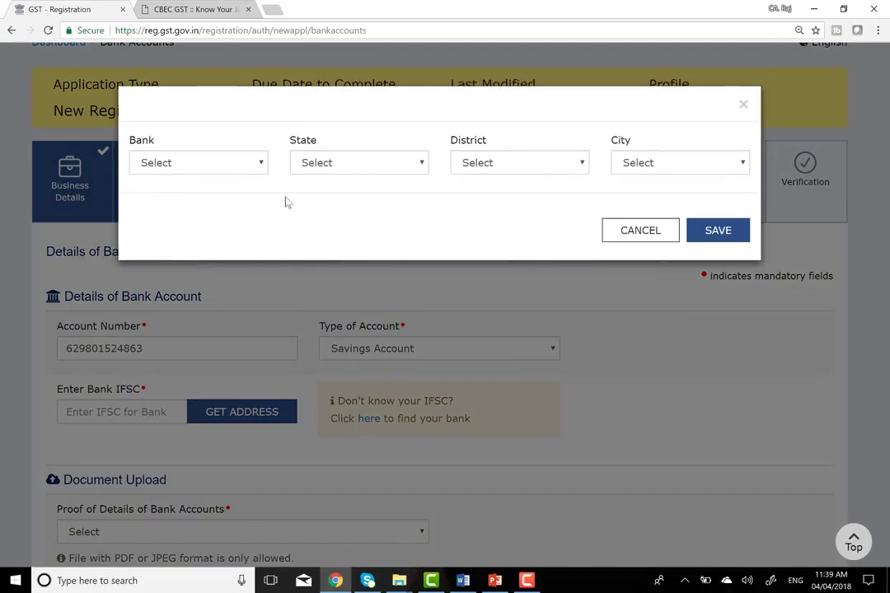
{"action": "left_click", "coordinate": [244, 165]}
{"action": "left_click", "coordinate": [231, 224]}
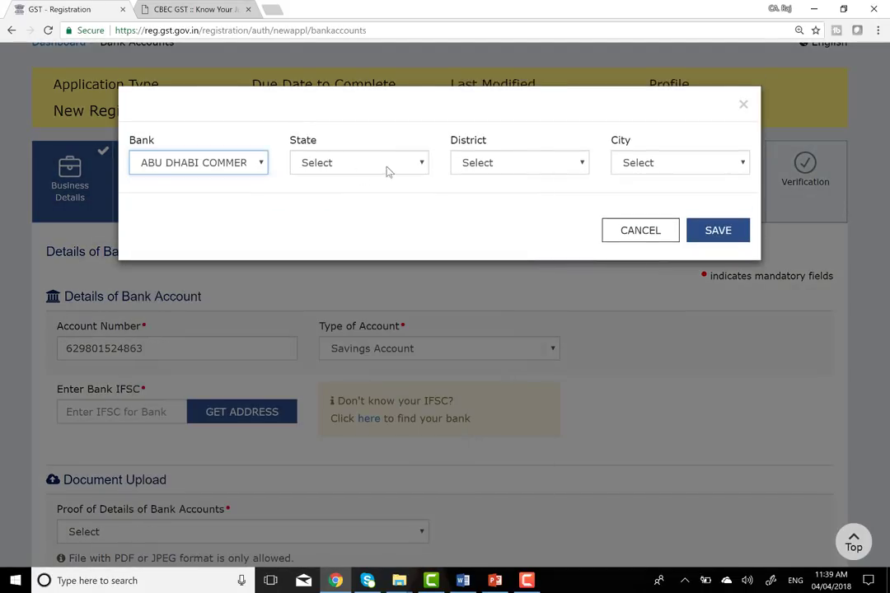
{"action": "left_click", "coordinate": [379, 171]}
{"action": "left_click", "coordinate": [372, 205]}
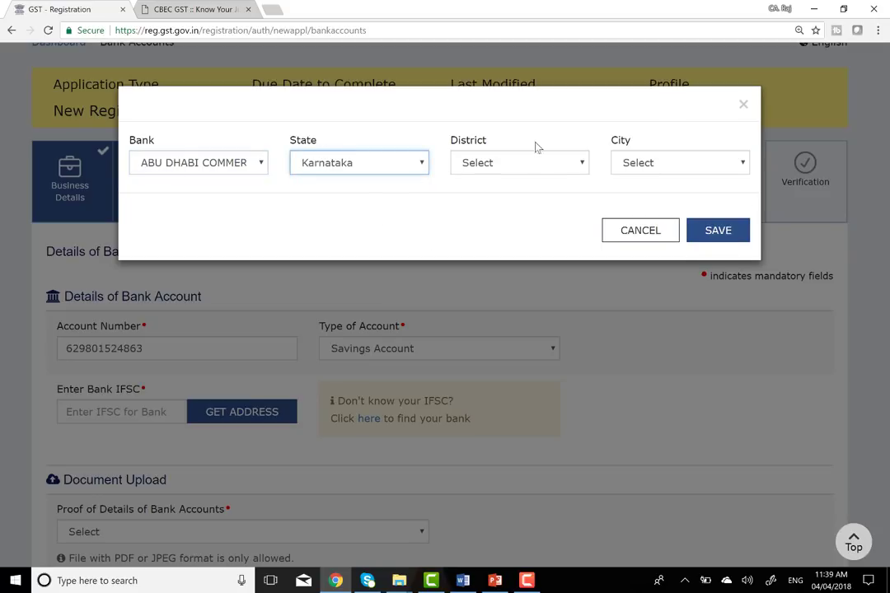
{"action": "left_click", "coordinate": [543, 168]}
{"action": "left_click", "coordinate": [510, 207]}
{"action": "left_click", "coordinate": [686, 172]}
{"action": "left_click", "coordinate": [667, 205]}
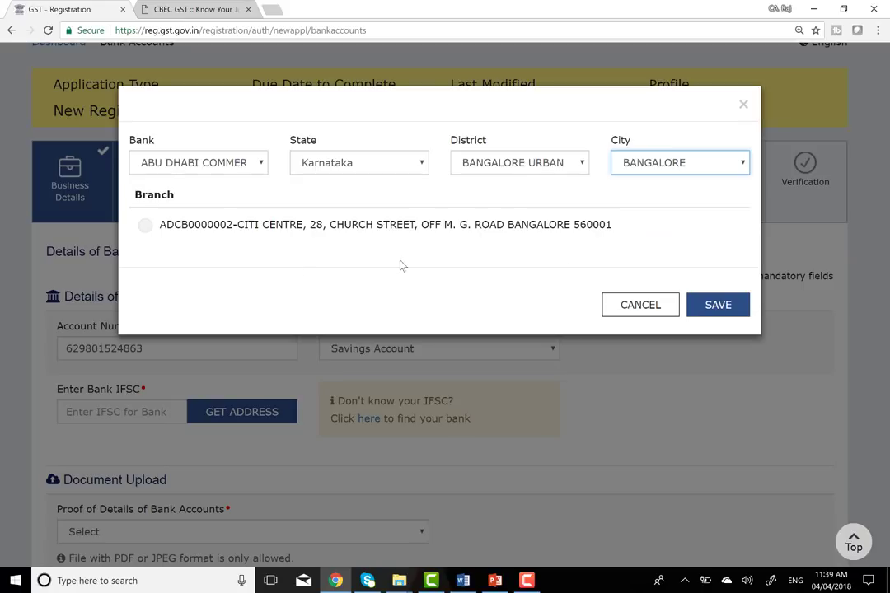
{"action": "left_click", "coordinate": [144, 230]}
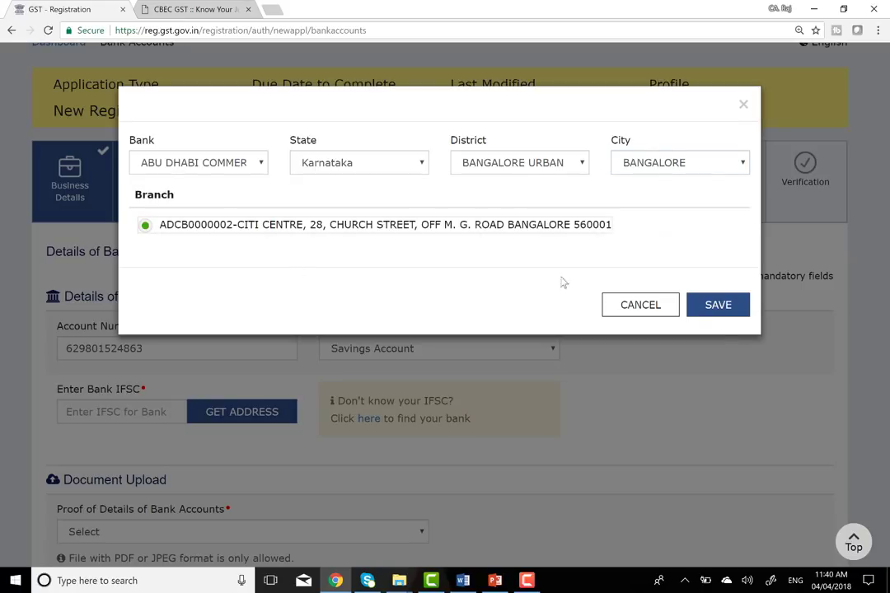
{"action": "left_click", "coordinate": [717, 311]}
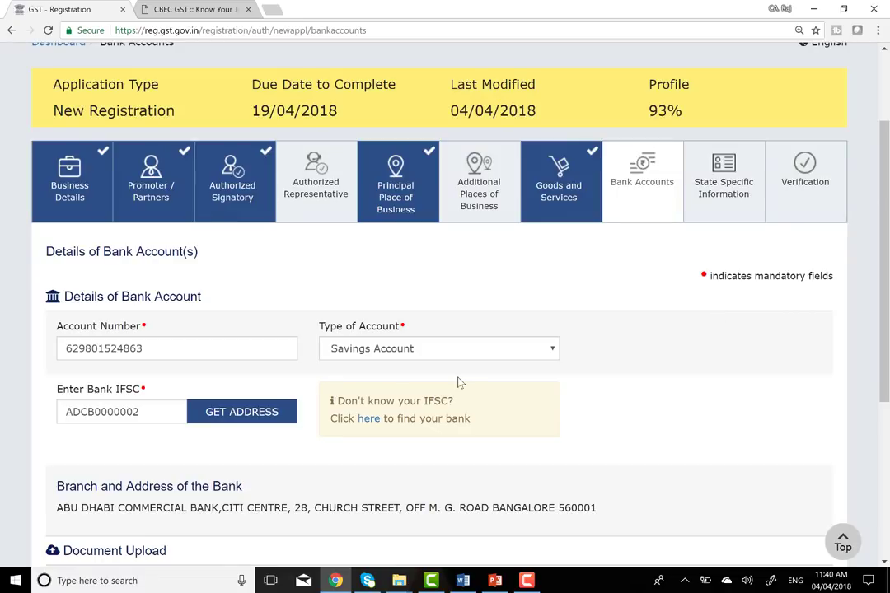
- Set Proof of Details of Bank Accounts to Bank Statement
{"action": "scroll", "coordinate": [458, 379], "scroll_direction": "down", "scroll_amount": 2}
{"action": "scroll", "coordinate": [458, 377], "scroll_direction": "down", "scroll_amount": 1}
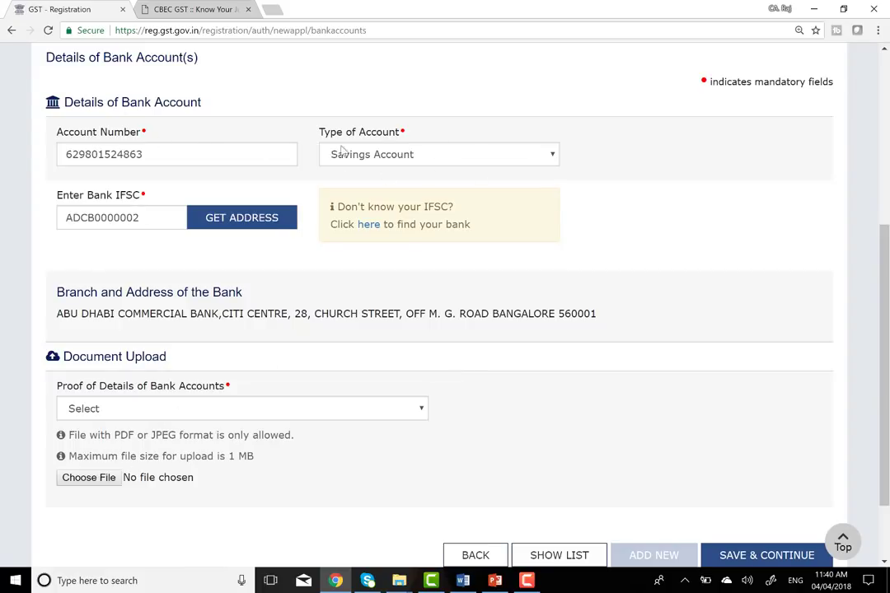
{"action": "scroll", "coordinate": [212, 259], "scroll_direction": "down", "scroll_amount": 2}
{"action": "scroll", "coordinate": [213, 258], "scroll_direction": "down", "scroll_amount": 1}
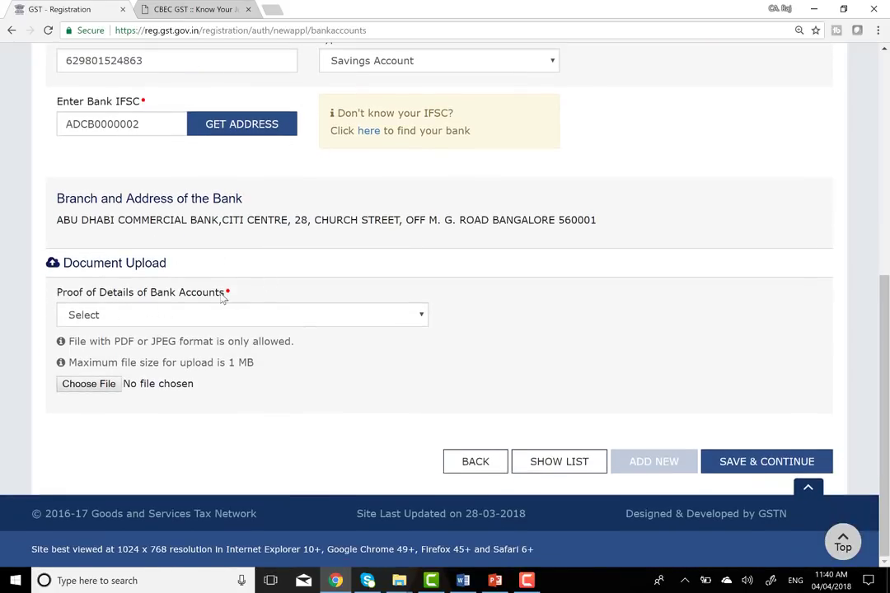
{"action": "left_click", "coordinate": [381, 315]}
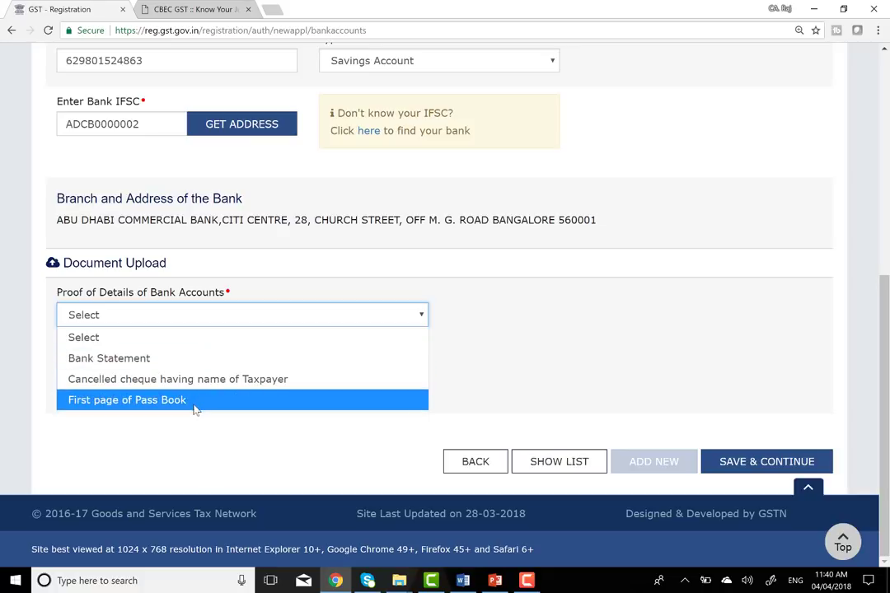
{"action": "left_click", "coordinate": [149, 359]}
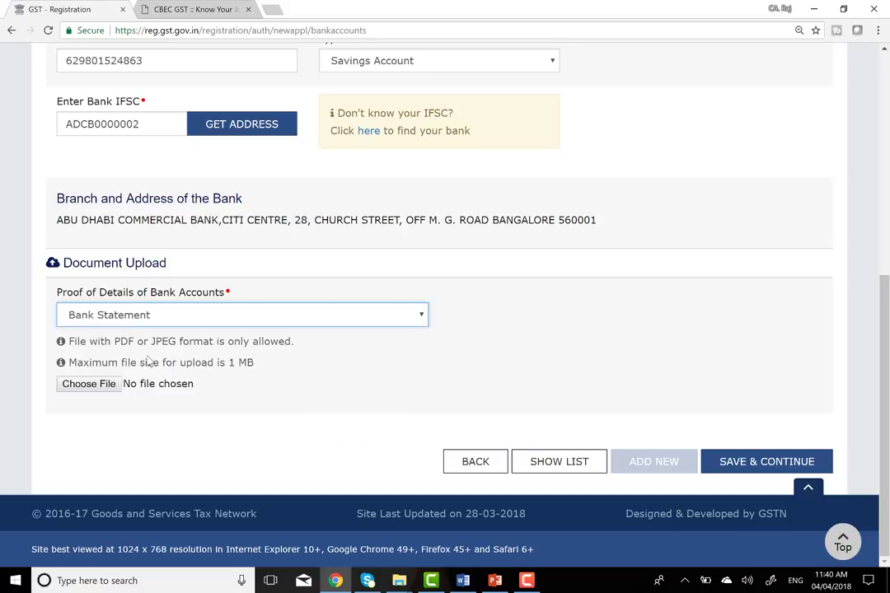
- Attach a JPEG image as the bank statement proof
{"action": "left_click", "coordinate": [86, 385]}
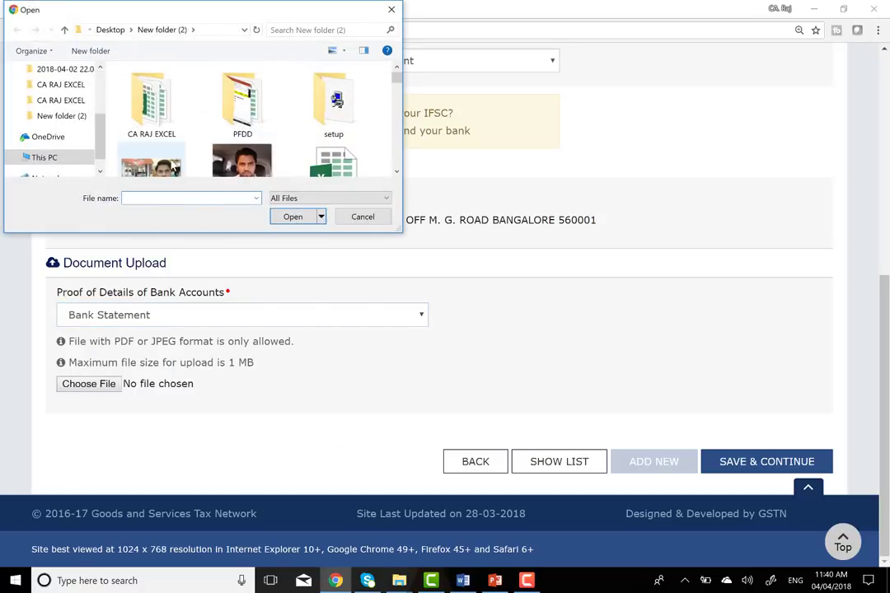
{"action": "left_click", "coordinate": [153, 157]}
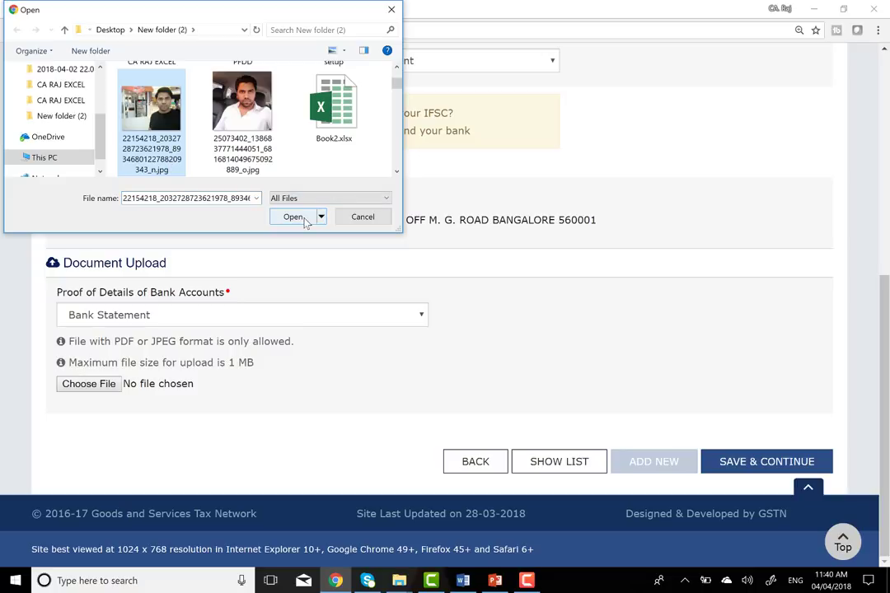
{"action": "left_click", "coordinate": [303, 220]}
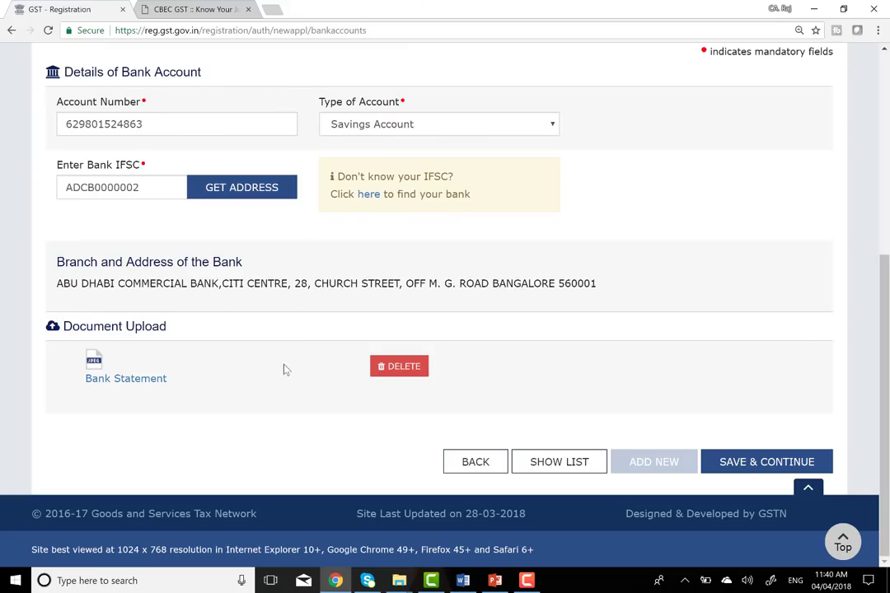
- Save the bank account details and select the 'Professional Tax' label on the State Specific Information form
{"action": "left_click", "coordinate": [762, 462]}
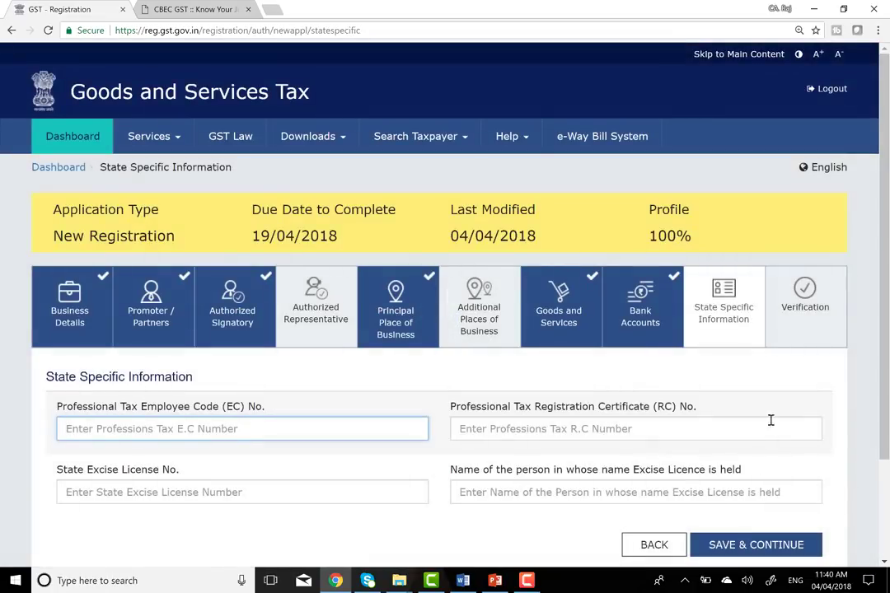
{"action": "scroll", "coordinate": [359, 400], "scroll_direction": "down", "scroll_amount": 3}
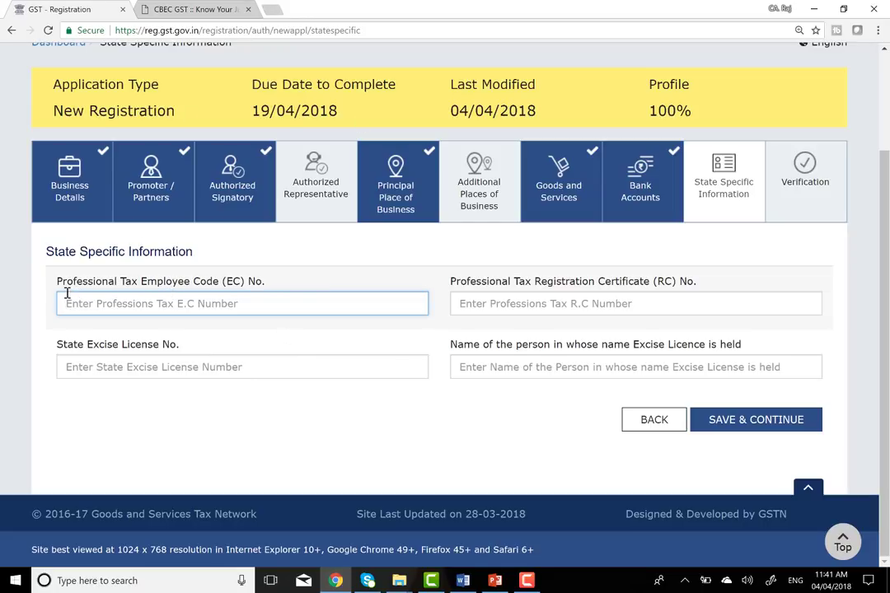
{"action": "left_click_drag", "start_coordinate": [57, 283], "coordinate": [140, 283]}
{"action": "key", "text": "ctrl+c"}
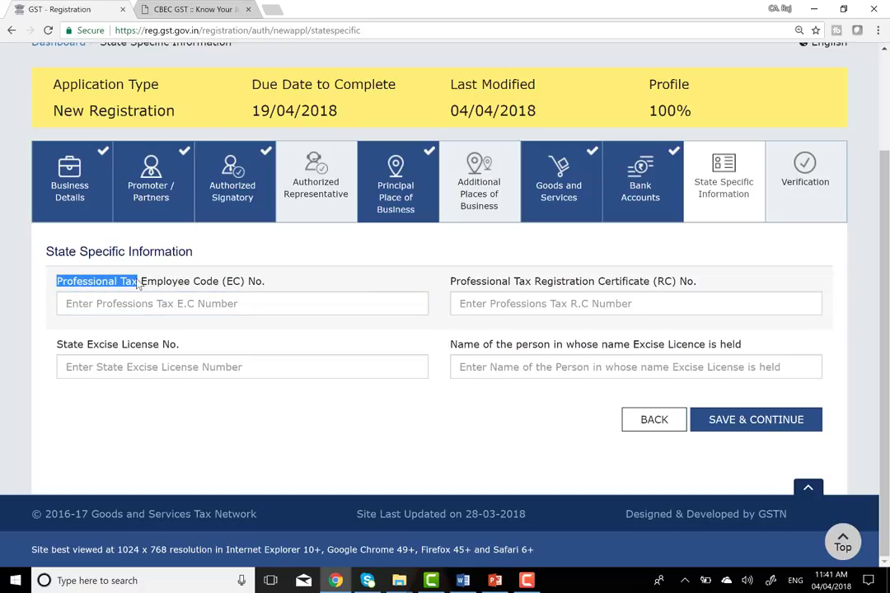
- In a new tab, search Google for Professional Tax and open its Wikipedia article
{"action": "left_click", "coordinate": [272, 10]}
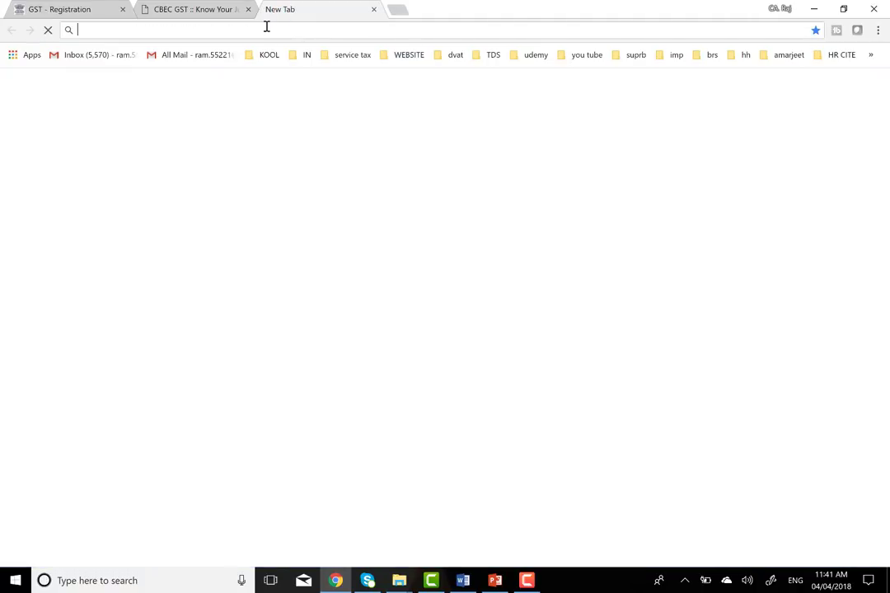
{"action": "type", "text": "GOOgle.com"}
{"action": "key", "text": "Return"}
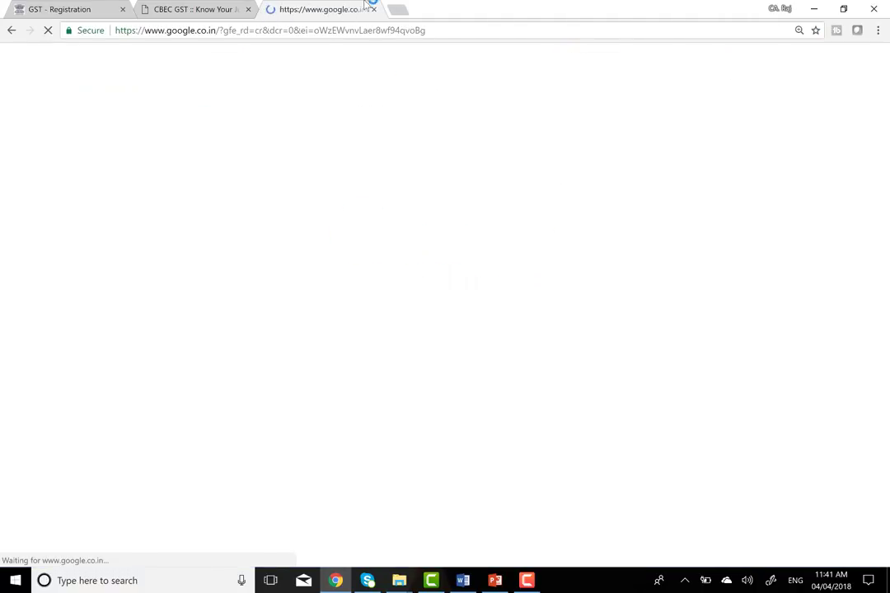
{"action": "key", "text": "ctrl+v"}
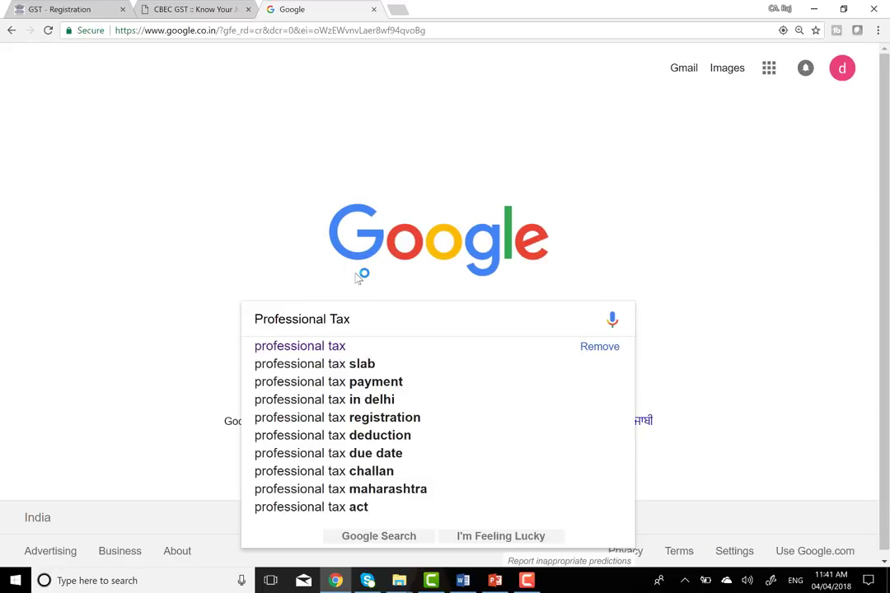
{"action": "key", "text": "Return"}
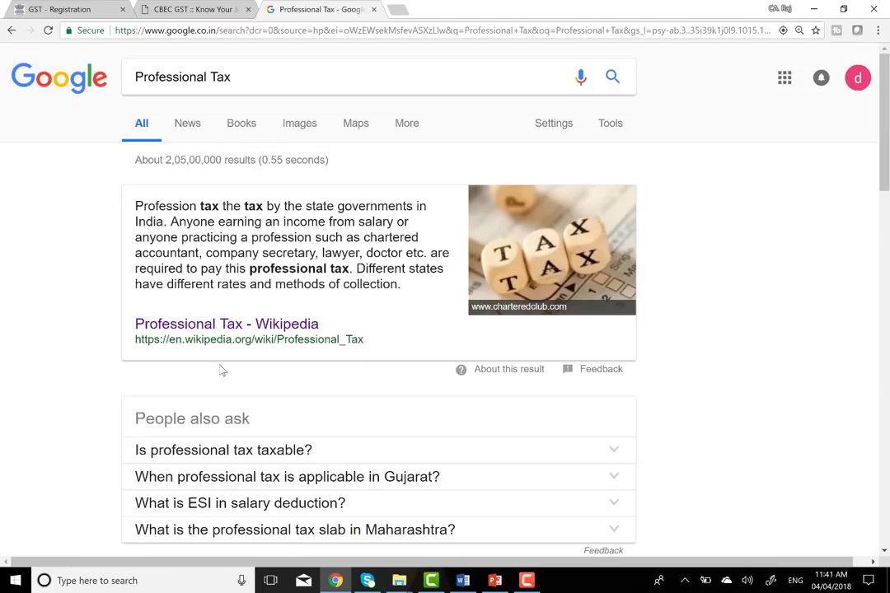
{"action": "left_click", "coordinate": [284, 331]}
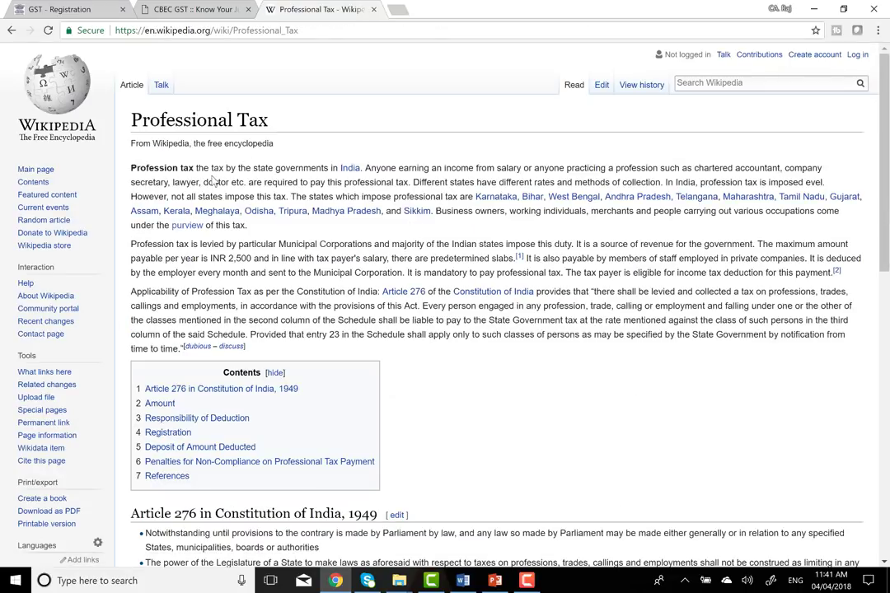
{"action": "scroll", "coordinate": [235, 181], "scroll_direction": "up", "scroll_amount": 2}
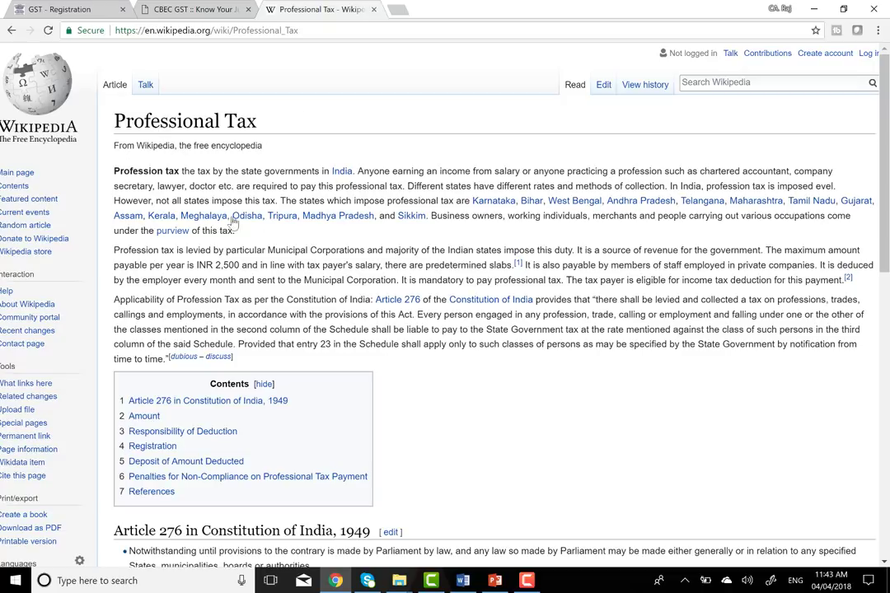
- Leave the Professional Tax EC and RC number fields blank and save the State Specific Information
{"action": "left_click", "coordinate": [166, 9]}
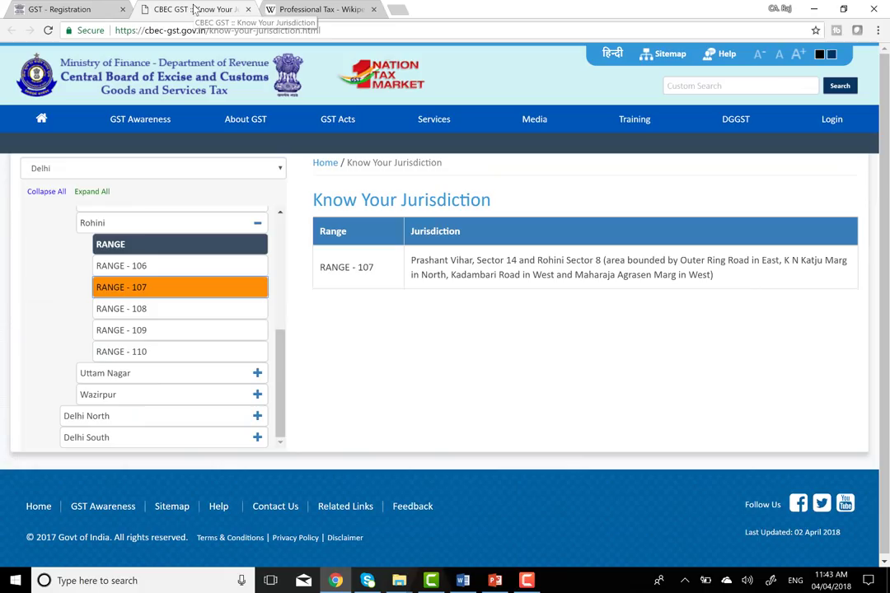
{"action": "left_click", "coordinate": [99, 8]}
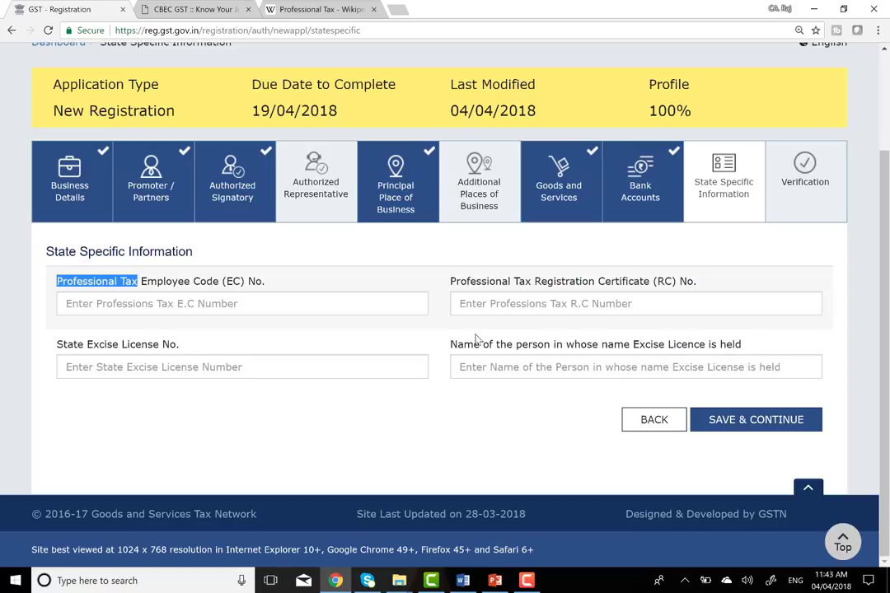
{"action": "left_click", "coordinate": [195, 305]}
{"action": "left_click", "coordinate": [547, 305]}
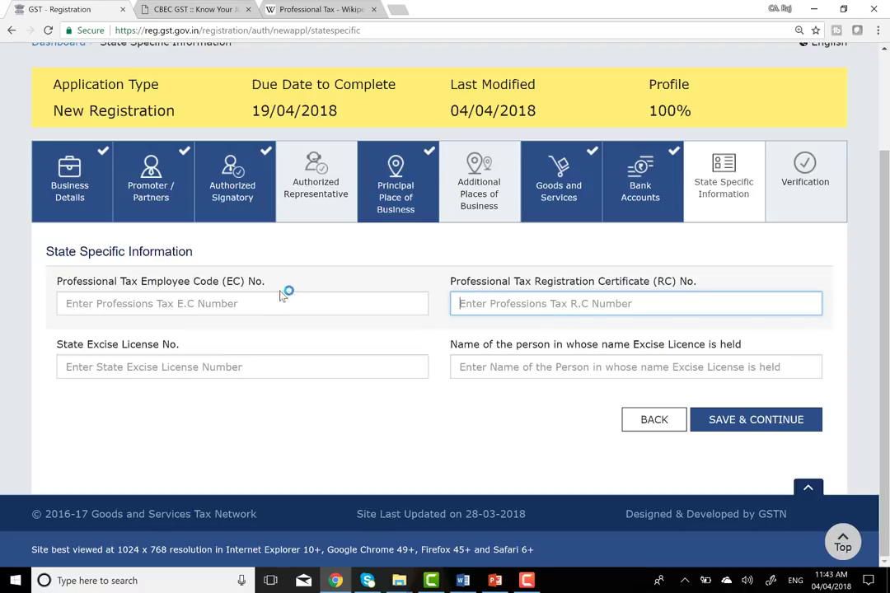
{"action": "left_click", "coordinate": [270, 302]}
{"action": "left_click", "coordinate": [354, 9]}
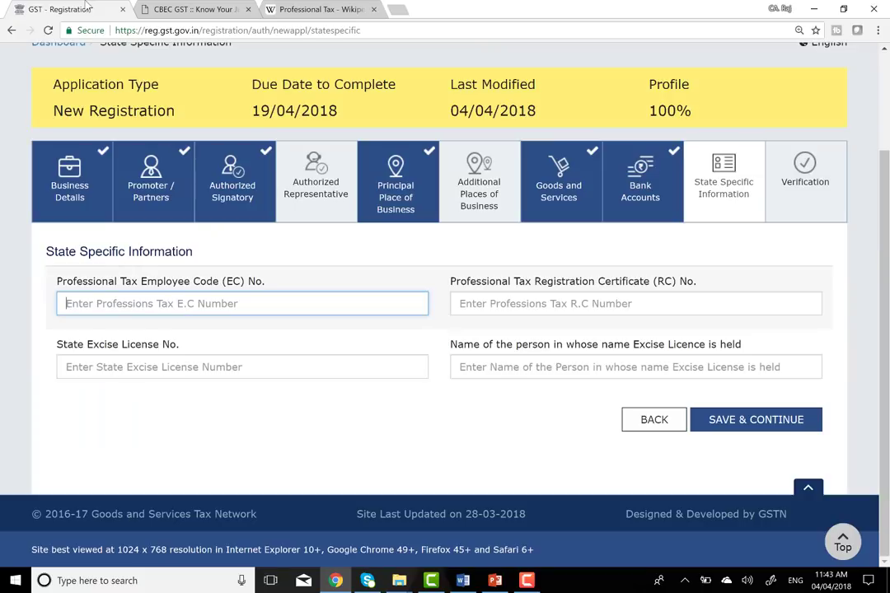
{"action": "left_click", "coordinate": [70, 9]}
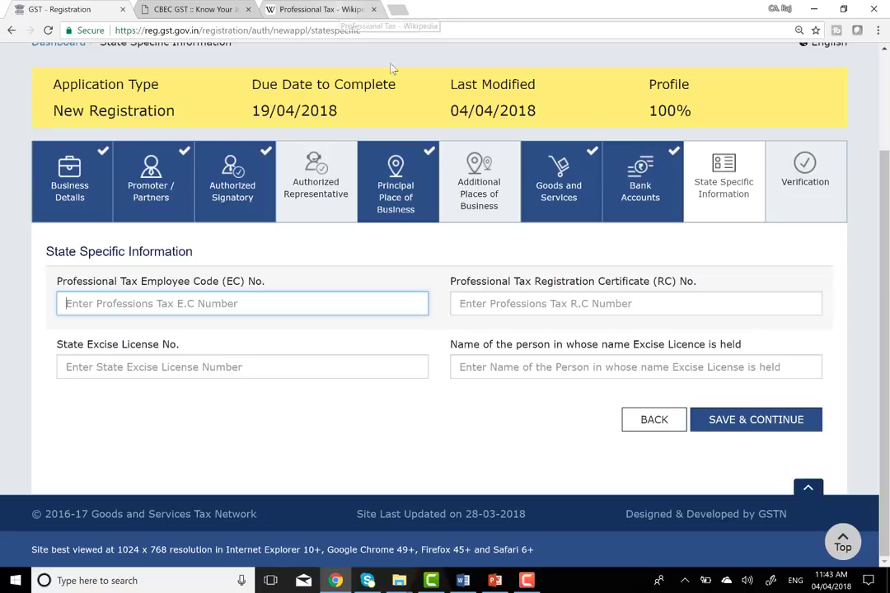
{"action": "left_click", "coordinate": [772, 422]}
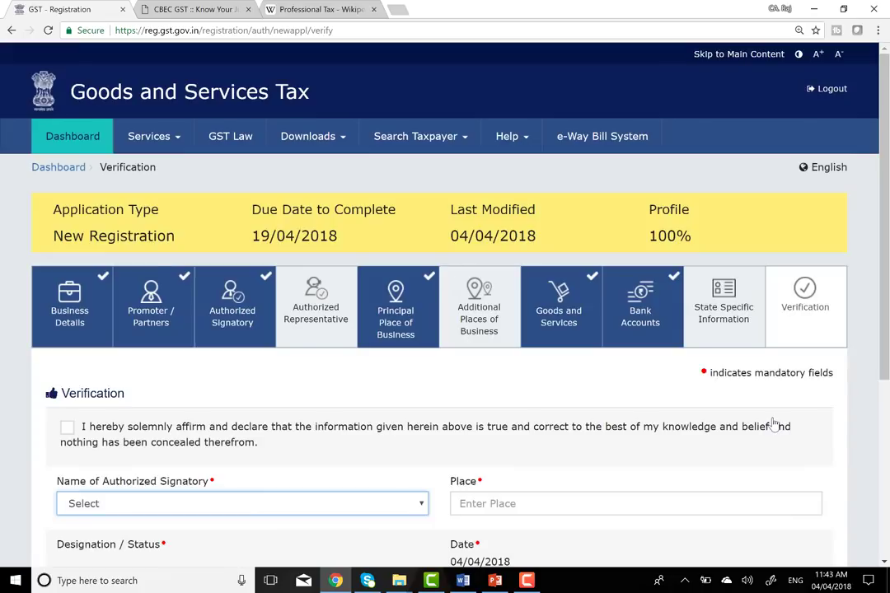
- Tick the verification declaration, choose the authorized signatory, and set Place to DELHI
{"action": "scroll", "coordinate": [333, 412], "scroll_direction": "down", "scroll_amount": 2}
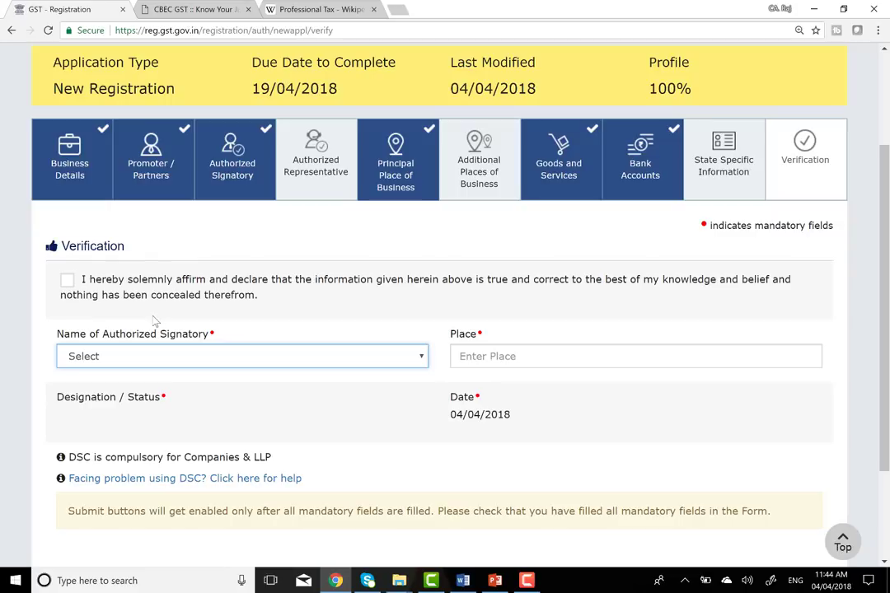
{"action": "left_click", "coordinate": [68, 281]}
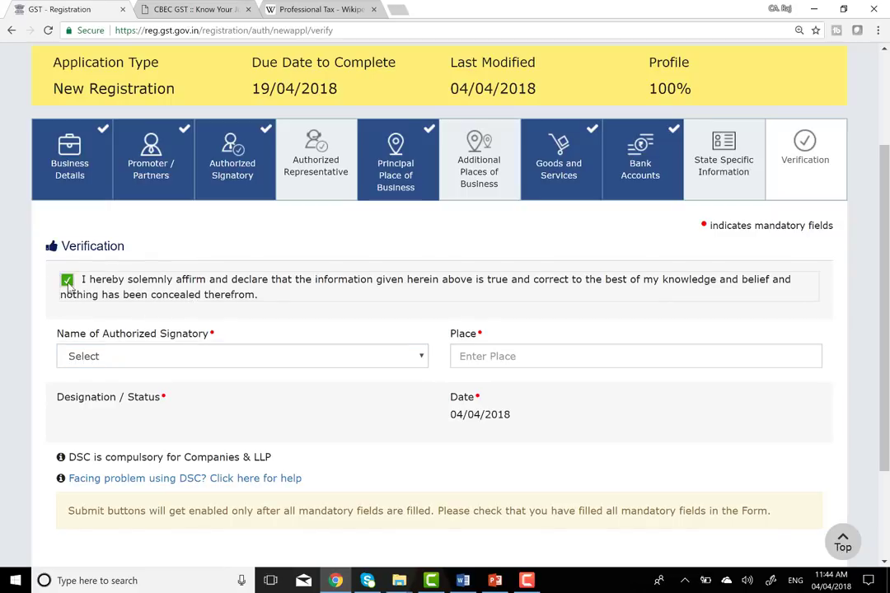
{"action": "left_click", "coordinate": [284, 359]}
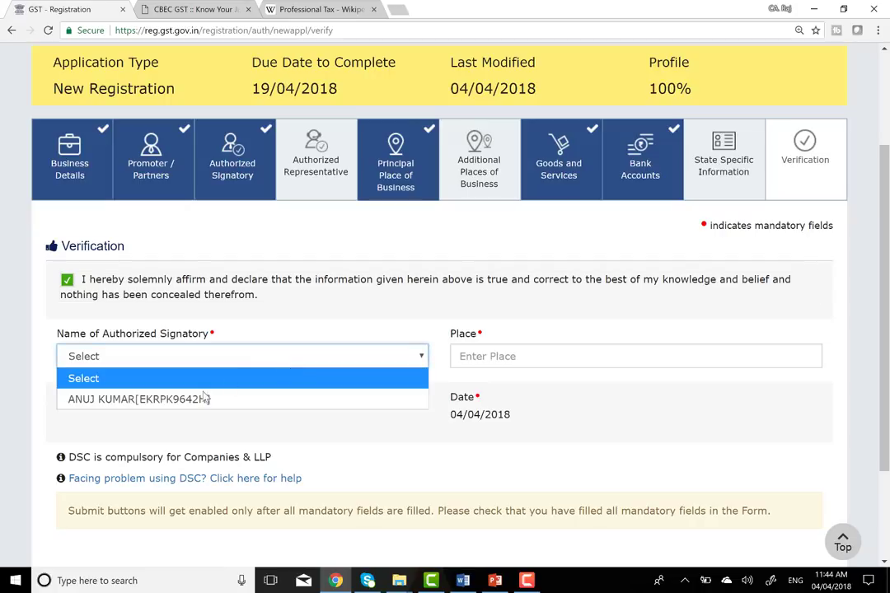
{"action": "left_click", "coordinate": [206, 399]}
{"action": "left_click", "coordinate": [490, 356]}
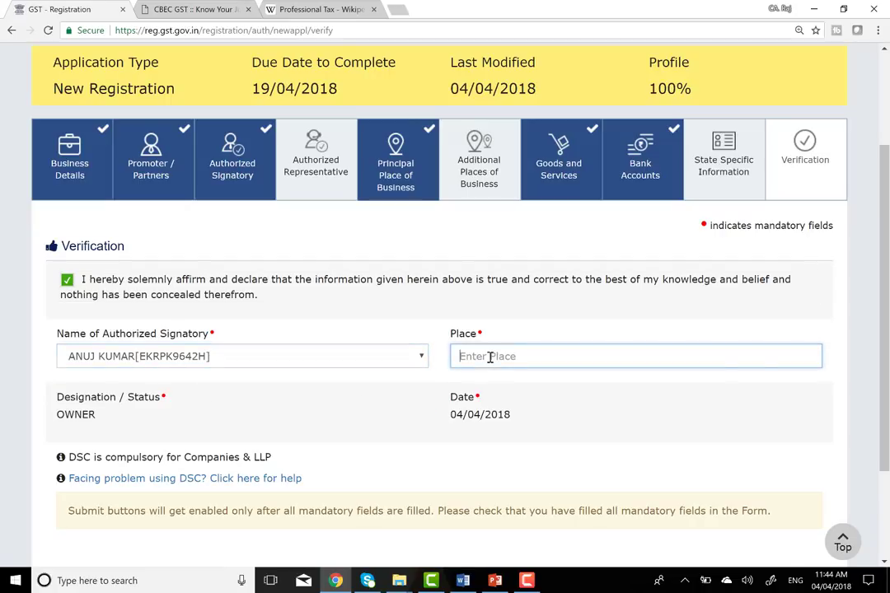
{"action": "type", "text": "DELHI"}
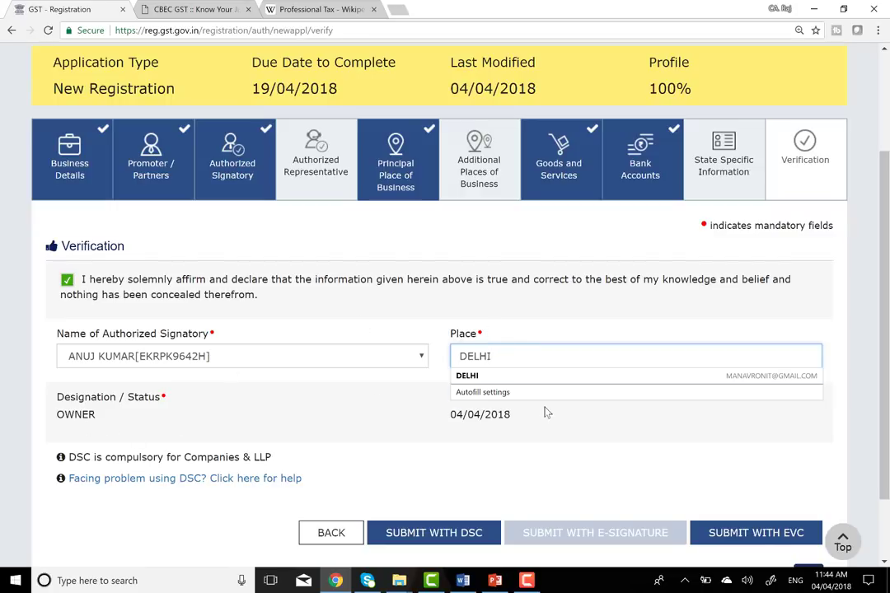
{"action": "left_click", "coordinate": [590, 423]}
{"action": "scroll", "coordinate": [420, 423], "scroll_direction": "down", "scroll_amount": 1}
{"action": "scroll", "coordinate": [421, 422], "scroll_direction": "down", "scroll_amount": 2}
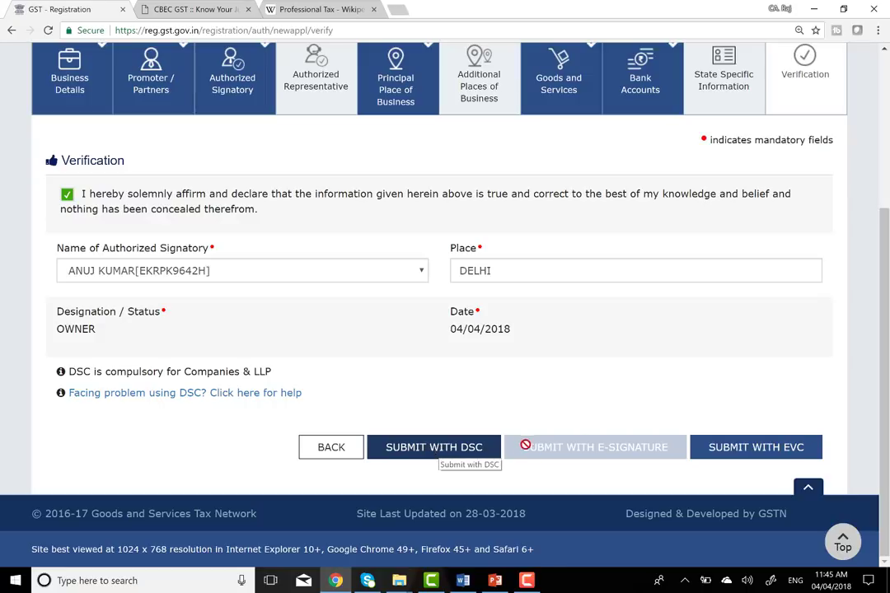
- Submit the application with EVC, dismiss the notification, and enter the received OTP
{"action": "left_click", "coordinate": [757, 455]}
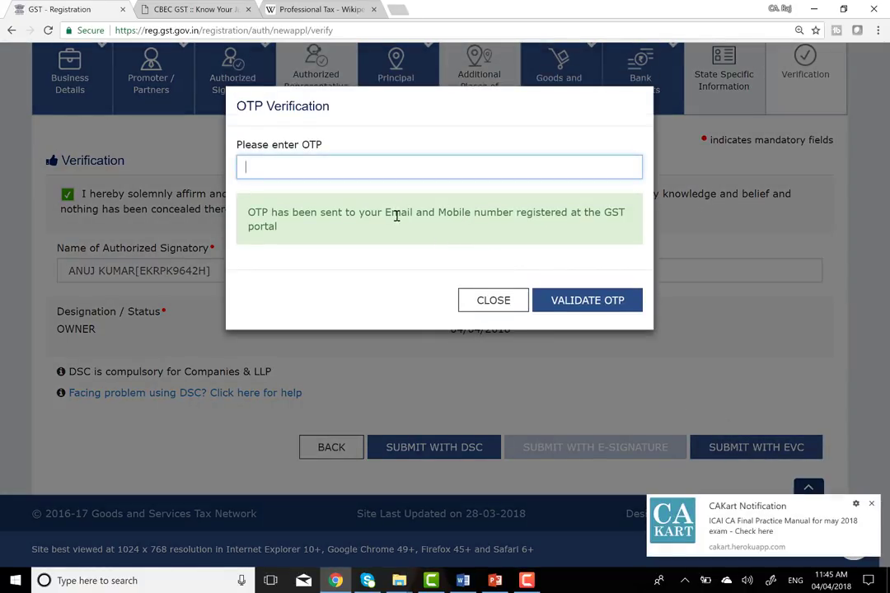
{"action": "left_click", "coordinate": [871, 504]}
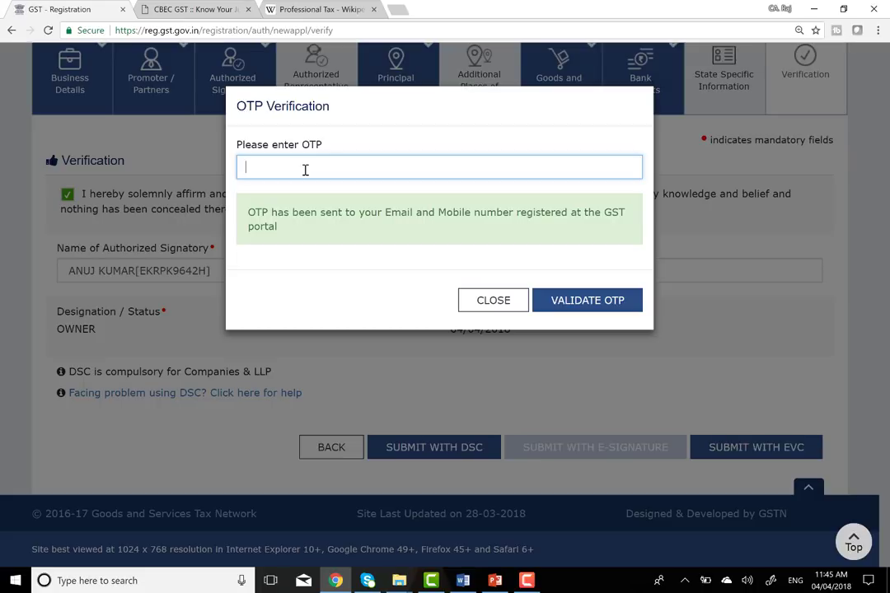
{"action": "left_click", "coordinate": [275, 168]}
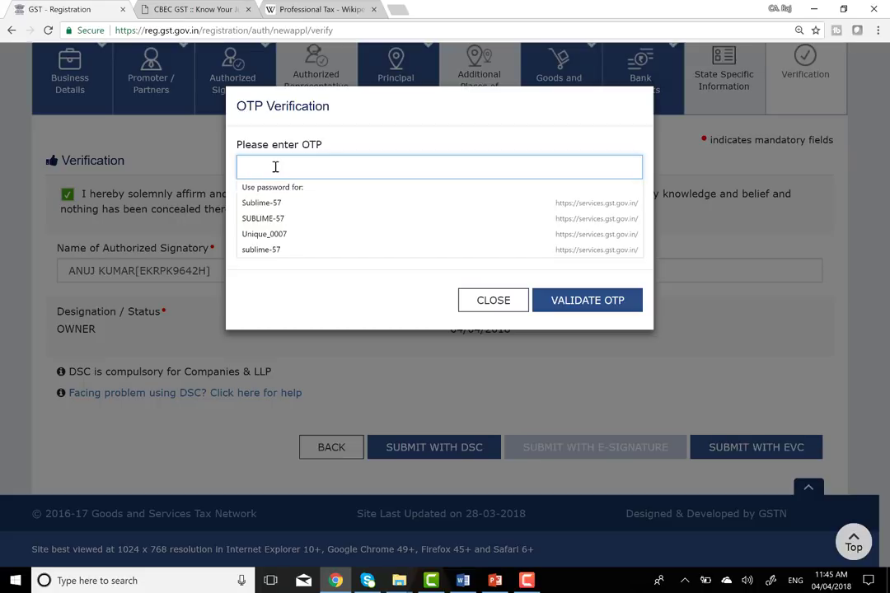
{"action": "type", "text": "•••"}
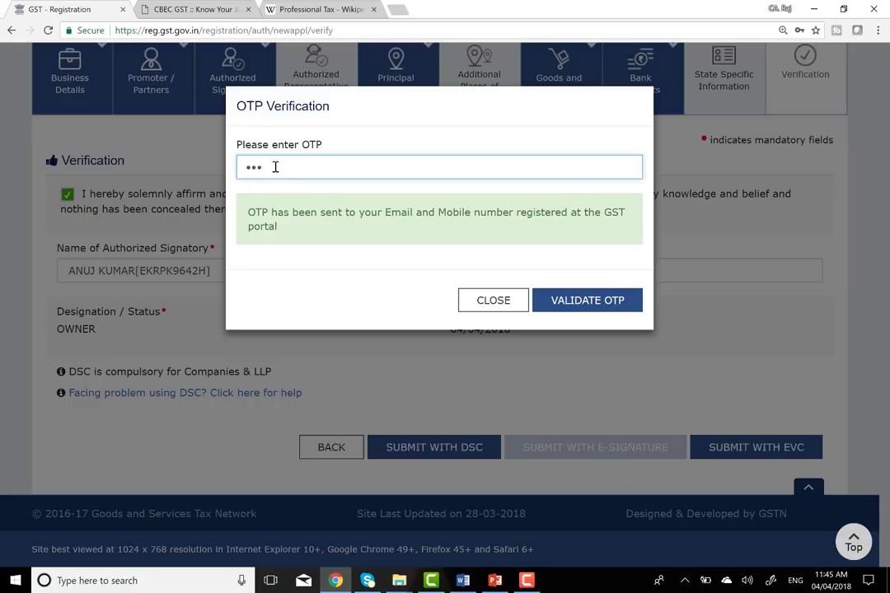
{"action": "type", "text": "•••"}
- On the Word notes page, handwrite the contact number in ink
{"action": "left_click", "coordinate": [463, 580]}
{"action": "scroll", "coordinate": [437, 329], "scroll_direction": "down", "scroll_amount": 3}
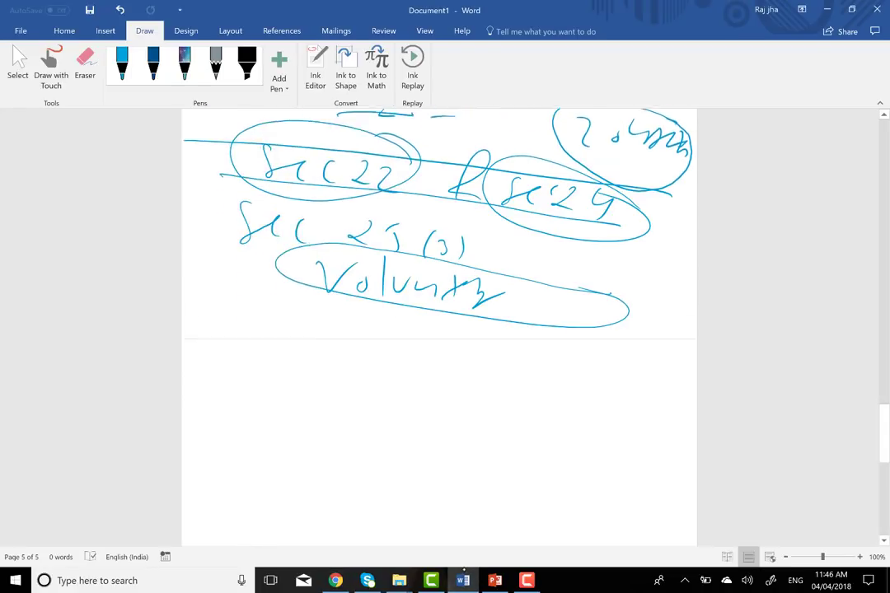
{"action": "scroll", "coordinate": [437, 330], "scroll_direction": "down", "scroll_amount": 2}
{"action": "left_click_drag", "start_coordinate": [286, 300], "coordinate": [348, 372]}
{"action": "left_click_drag", "start_coordinate": [363, 323], "coordinate": [387, 381]}
{"action": "left_click_drag", "start_coordinate": [379, 352], "coordinate": [489, 354]}
{"action": "left_click_drag", "start_coordinate": [544, 339], "coordinate": [534, 346]}
{"action": "mouse_move", "coordinate": [565, 378]}
{"action": "left_mouse_down"}
{"action": "mouse_move", "coordinate": [599, 356]}
{"action": "mouse_move", "coordinate": [577, 381]}
{"action": "left_mouse_up"}
{"action": "mouse_move", "coordinate": [620, 359]}
{"action": "left_mouse_down"}
{"action": "mouse_move", "coordinate": [610, 363]}
{"action": "mouse_move", "coordinate": [657, 427]}
{"action": "left_mouse_up"}
- Underline the handwritten number and write the letters CA beneath it
{"action": "left_click_drag", "start_coordinate": [232, 402], "coordinate": [664, 421]}
{"action": "left_click_drag", "start_coordinate": [248, 432], "coordinate": [241, 468]}
{"action": "mouse_move", "coordinate": [278, 430]}
{"action": "left_mouse_down"}
{"action": "mouse_move", "coordinate": [266, 470]}
{"action": "mouse_move", "coordinate": [288, 471]}
{"action": "left_mouse_up"}
{"action": "left_click_drag", "start_coordinate": [269, 452], "coordinate": [286, 450]}
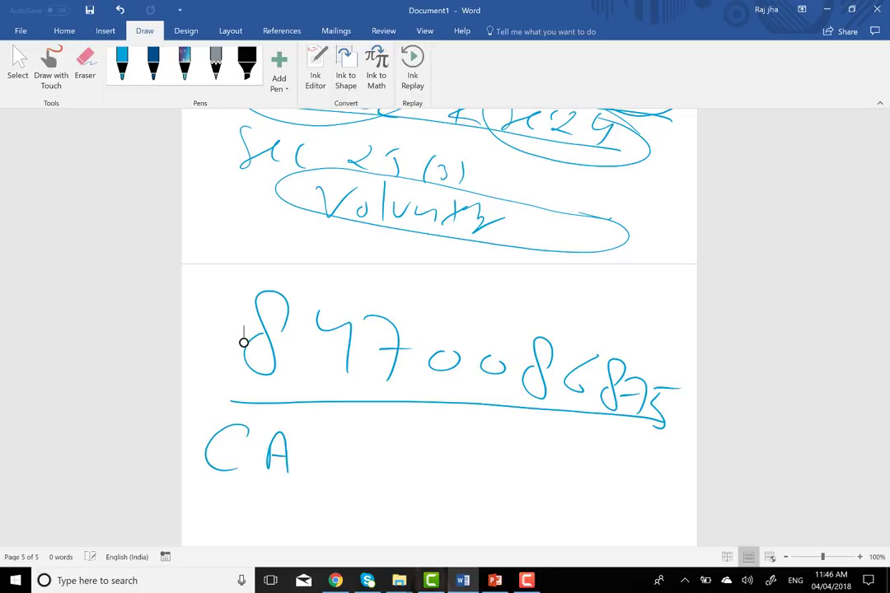
{"action": "left_click", "coordinate": [497, 581]}
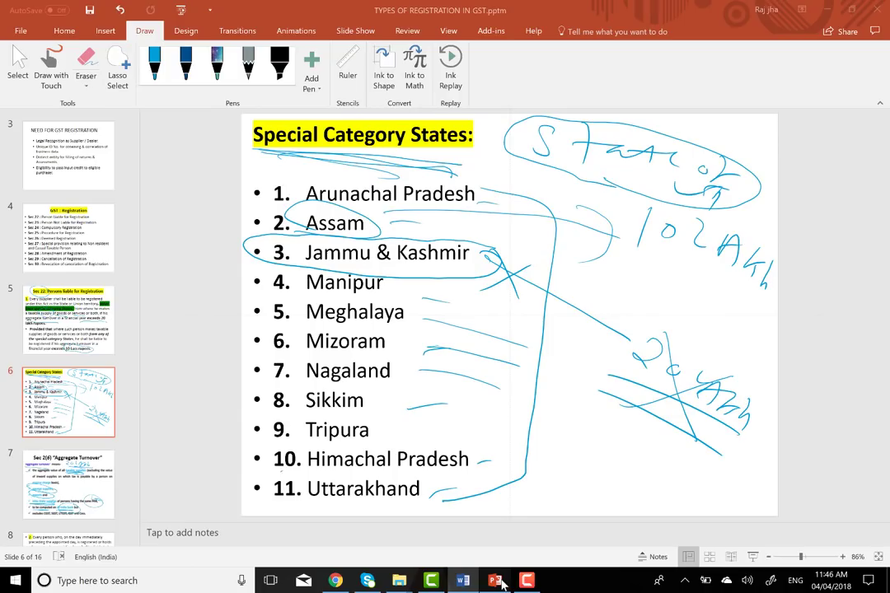
{"action": "left_click", "coordinate": [61, 171]}
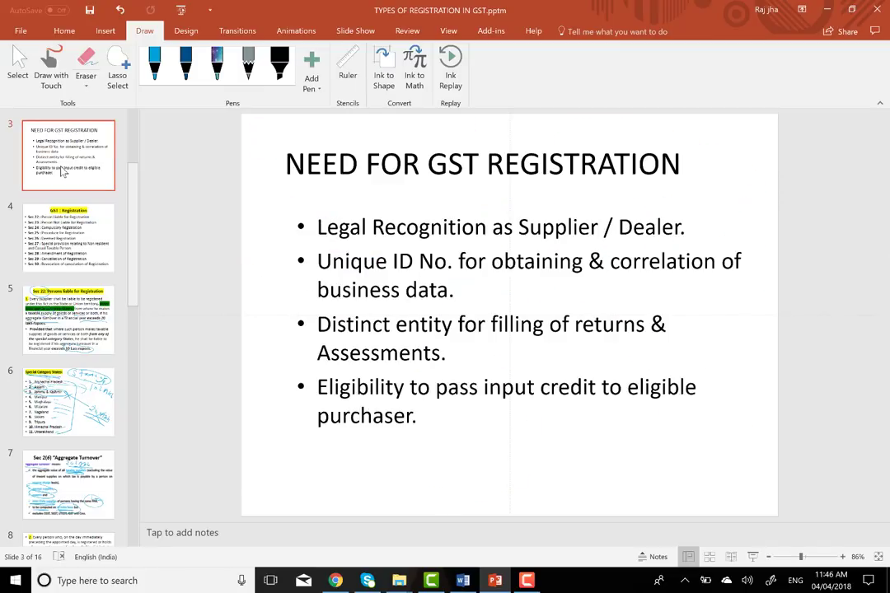
{"action": "scroll", "coordinate": [63, 171], "scroll_direction": "up", "scroll_amount": 3}
{"action": "left_click", "coordinate": [63, 169]}
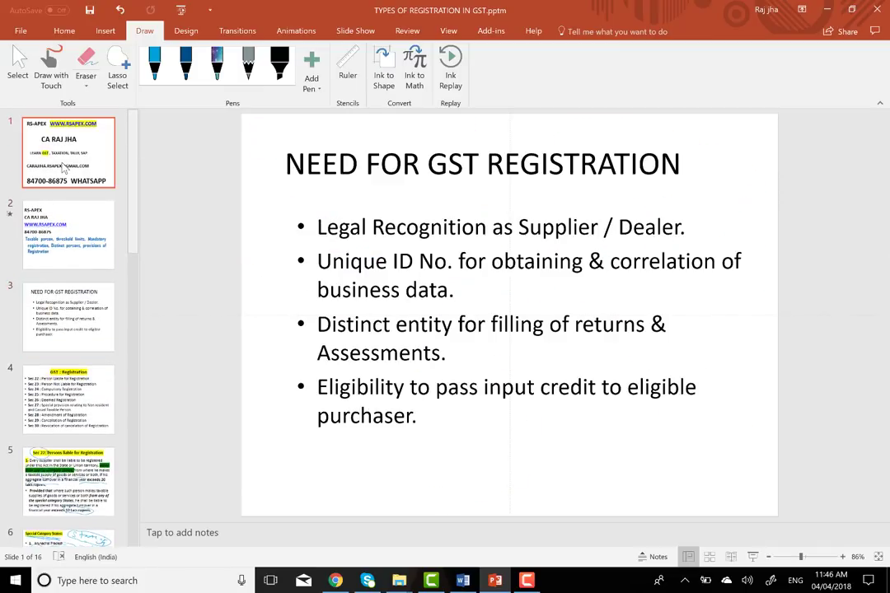
{"action": "left_click", "coordinate": [306, 393]}
{"action": "left_click", "coordinate": [433, 478]}
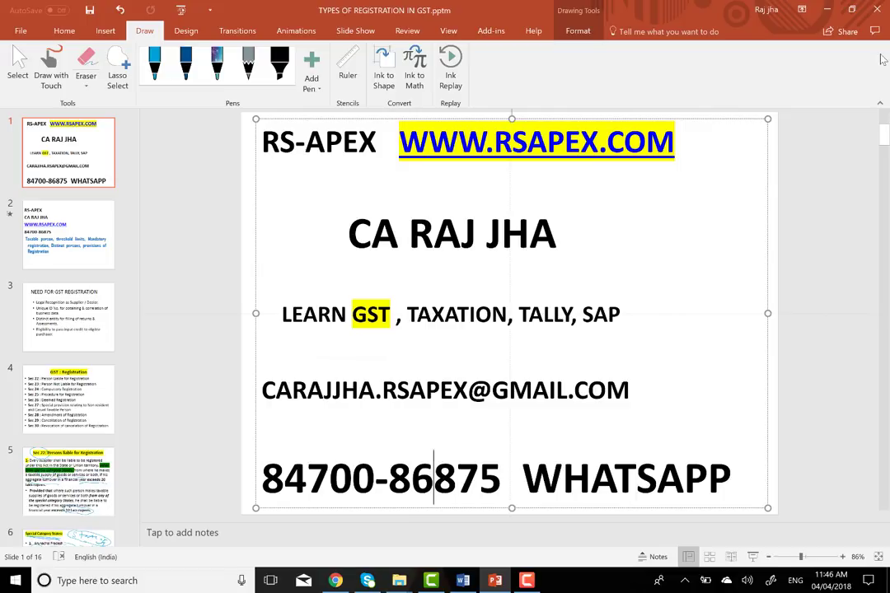
{"action": "key", "text": "alt+Tab"}
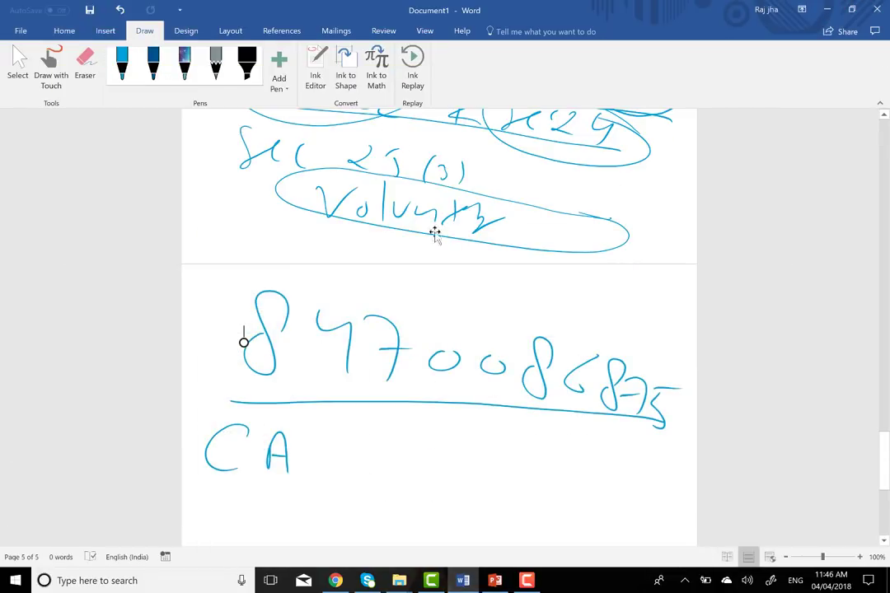
- Minimize Word and close the OTP Verification dialog on the GST Portal
{"action": "left_click", "coordinate": [827, 9]}
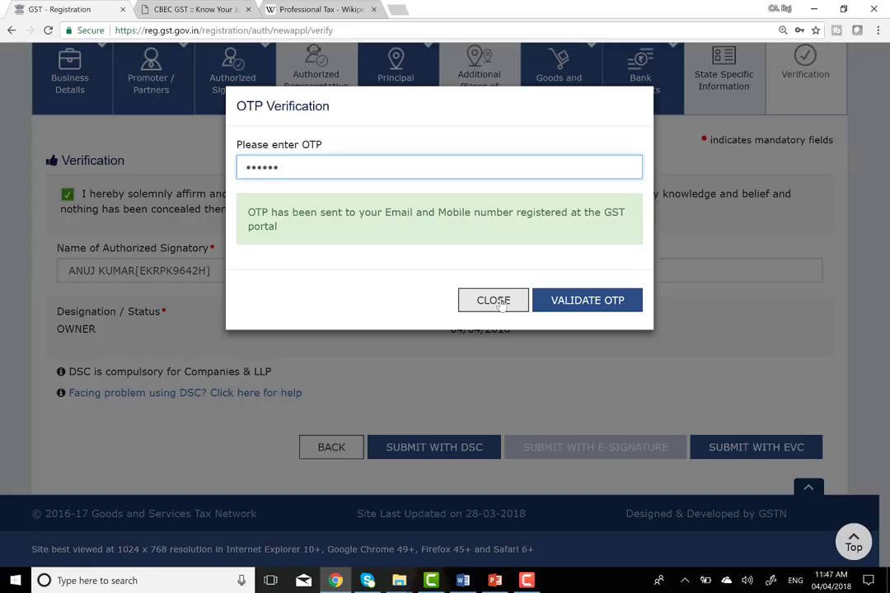
{"action": "left_click", "coordinate": [498, 301]}
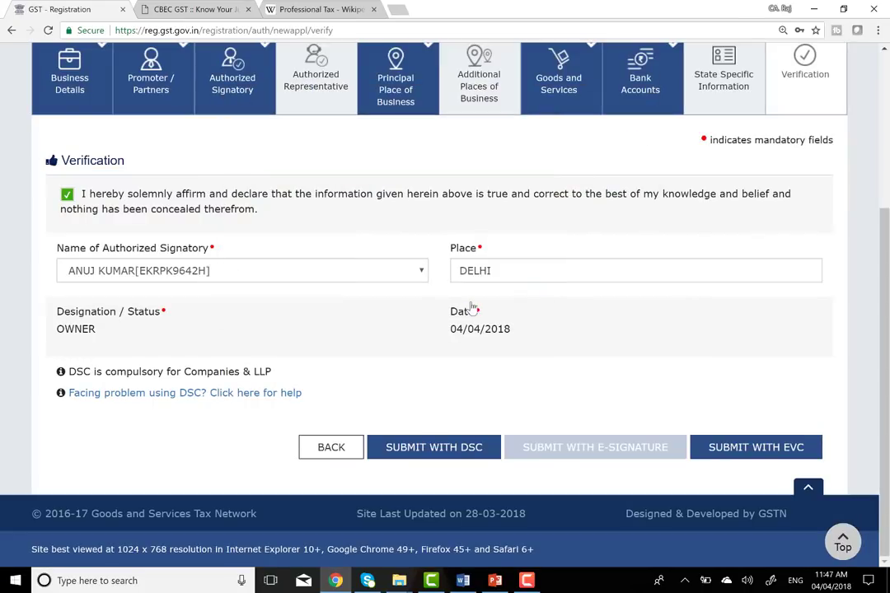
{"action": "left_click", "coordinate": [521, 582]}
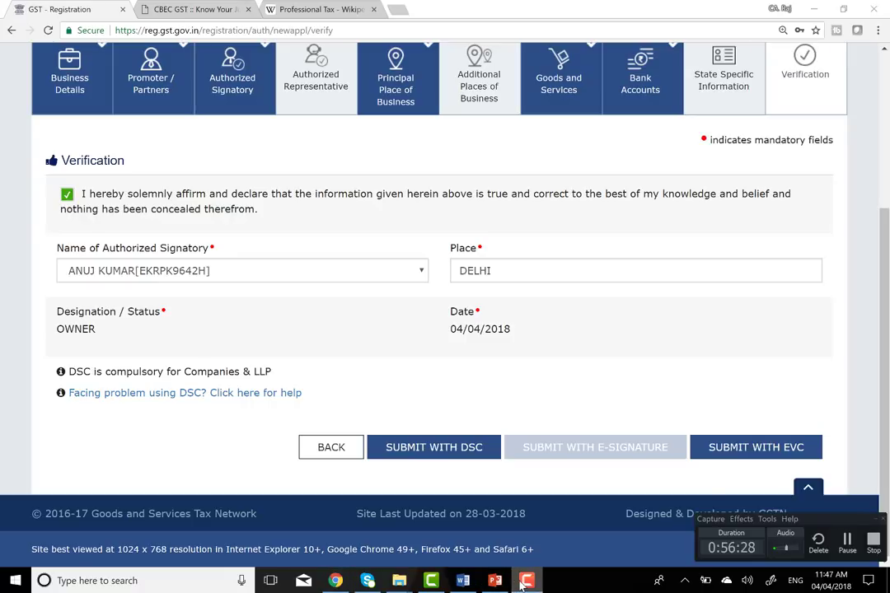